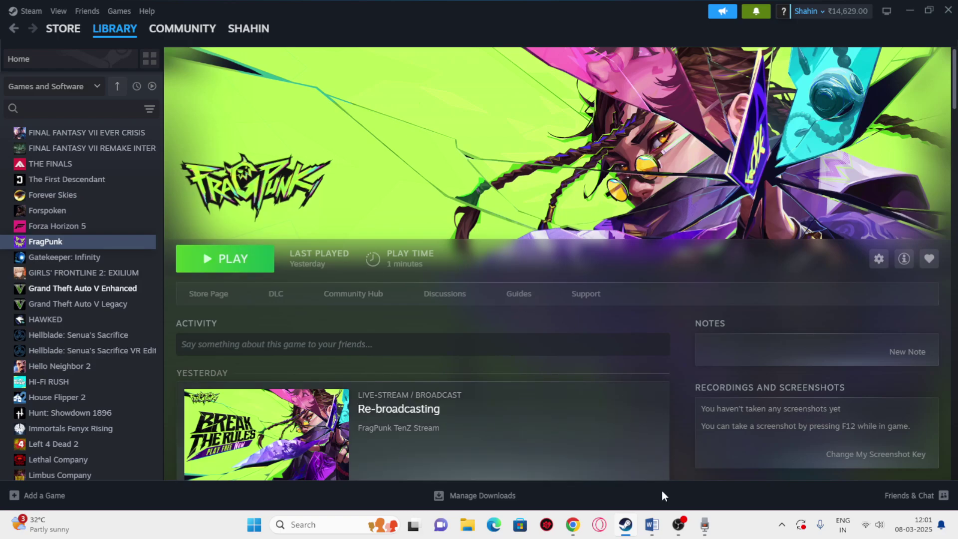
Switch to the Word document with the list of fixes and highlight the first one, restarting the PC
{"action": "left_click", "coordinate": [652, 525]}
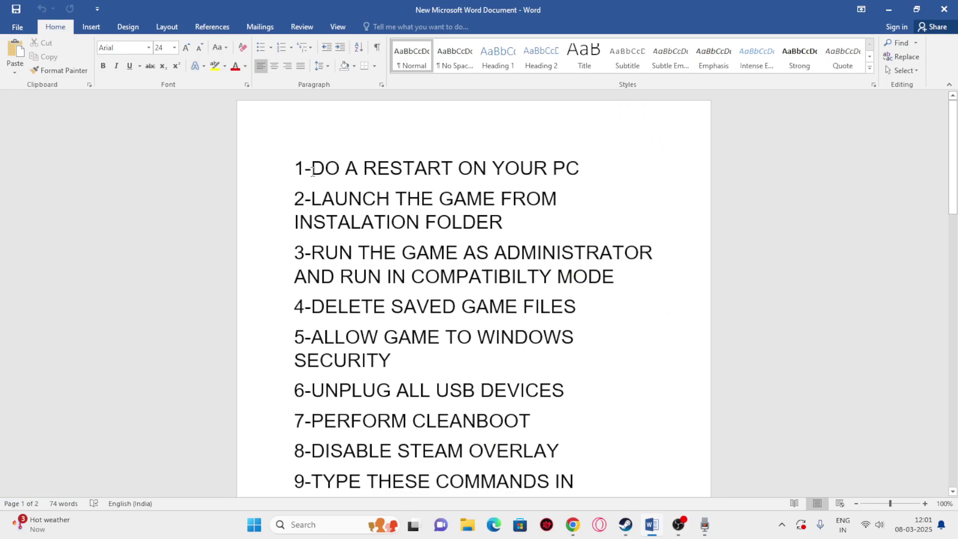
{"action": "left_click_drag", "start_coordinate": [311, 168], "coordinate": [561, 167]}
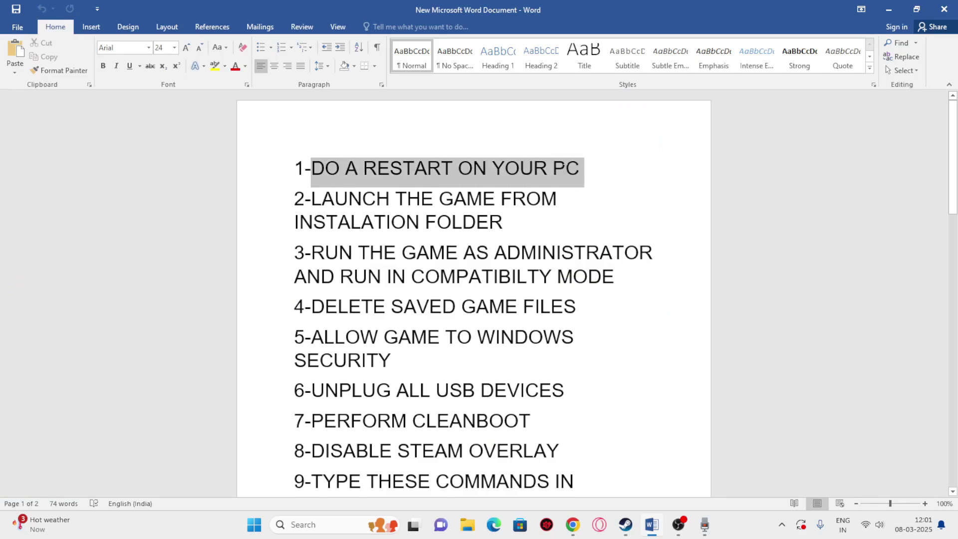
{"action": "left_click", "coordinate": [619, 214]}
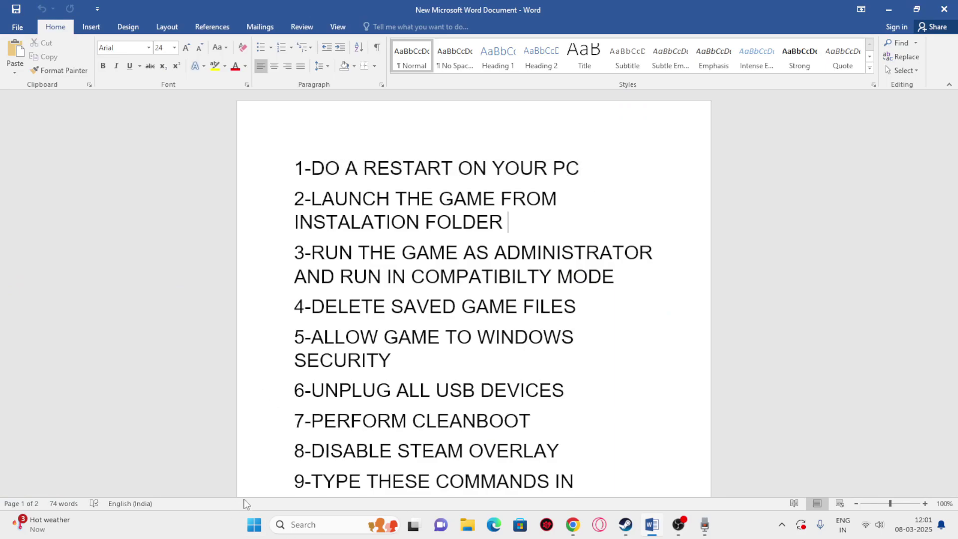
Show the power options that include Restart, and dismiss them without restarting the PC
{"action": "left_click", "coordinate": [258, 528]}
{"action": "left_click", "coordinate": [629, 484]}
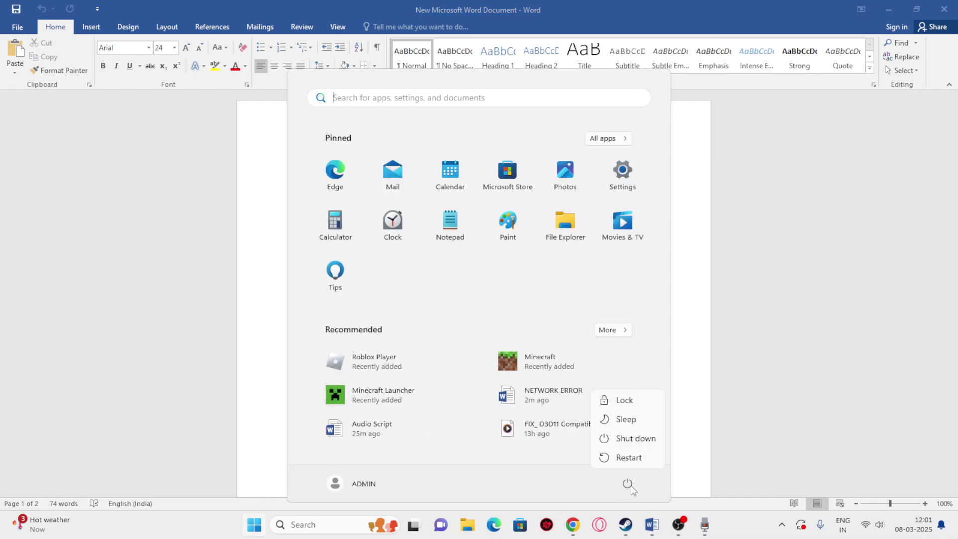
{"action": "left_click", "coordinate": [691, 378]}
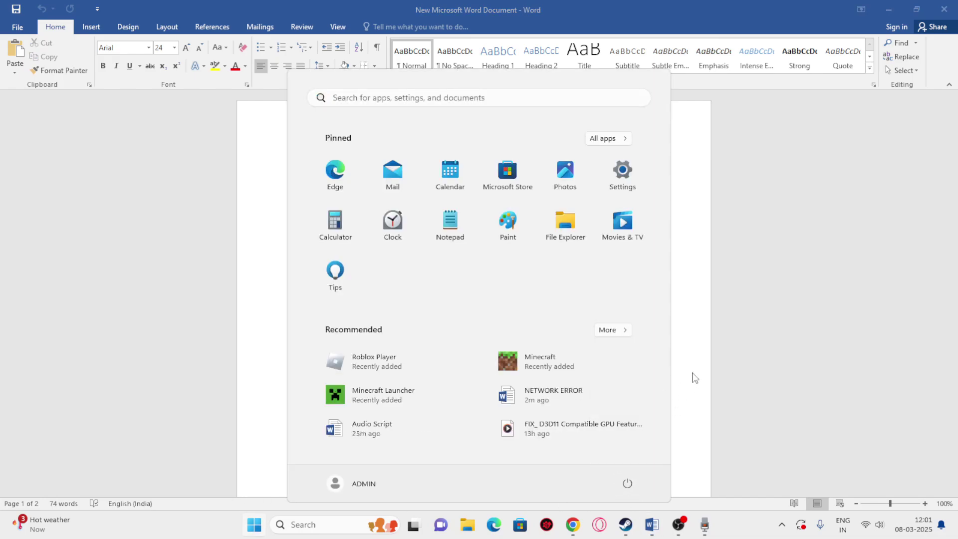
{"action": "left_click", "coordinate": [695, 377]}
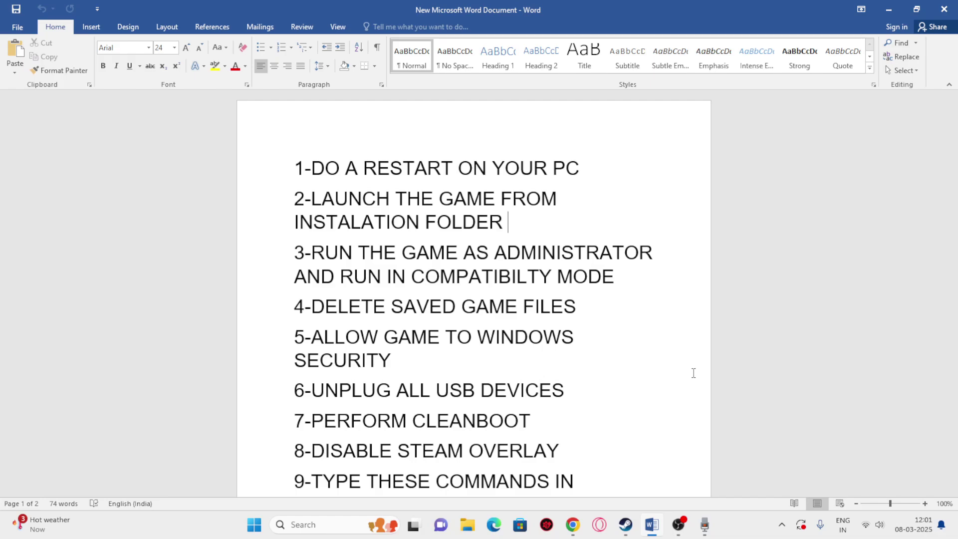
Highlight the second fix, launching the game from the installation folder, and minimize the document to return to Steam
{"action": "left_click_drag", "start_coordinate": [310, 199], "coordinate": [543, 232]}
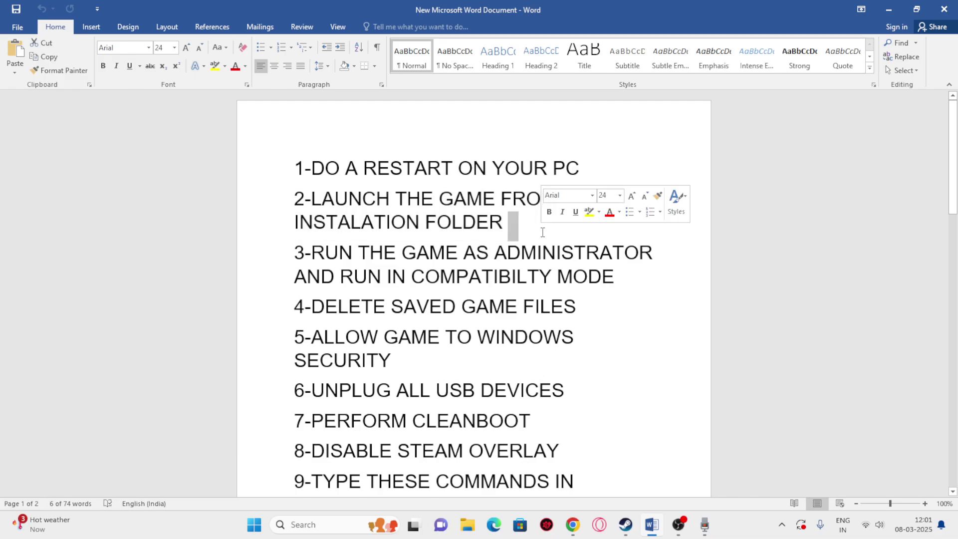
{"action": "left_click", "coordinate": [889, 9]}
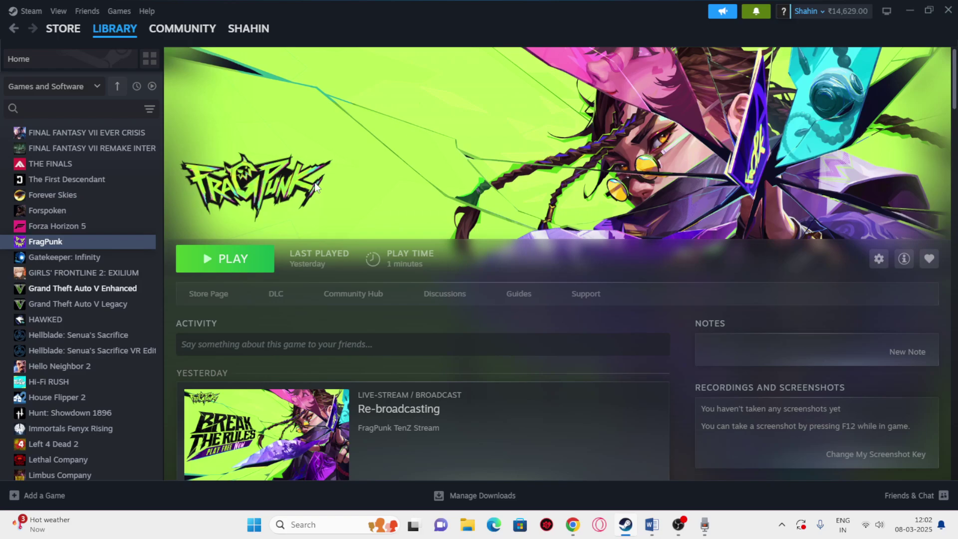
{"action": "right_click", "coordinate": [46, 241]}
{"action": "mouse_move", "coordinate": [69, 322]}
{"action": "left_click", "coordinate": [142, 335]}
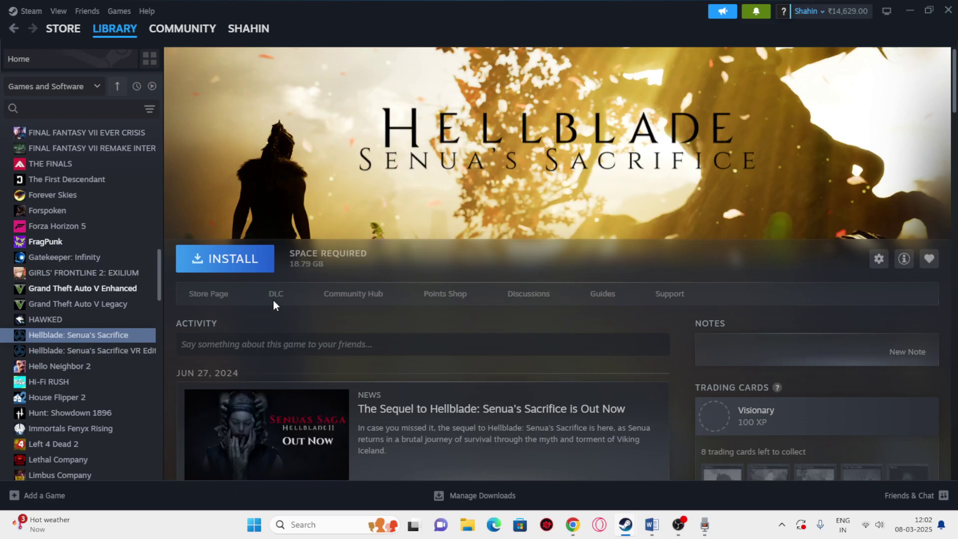
{"action": "left_click", "coordinate": [265, 262]}
{"action": "left_click", "coordinate": [632, 120]}
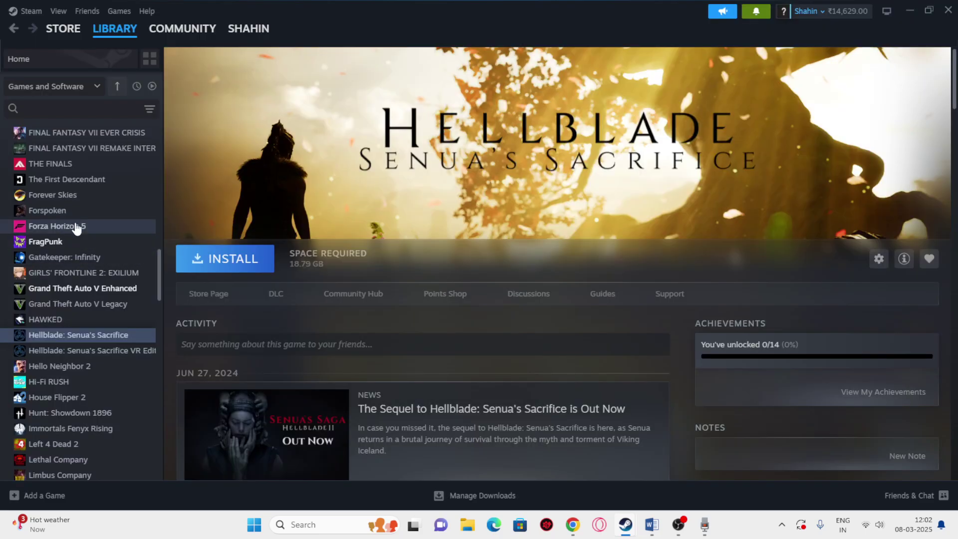
Check FragPunk's installation drive under the installed files in its Steam properties, and close both the properties and Steam
{"action": "left_click", "coordinate": [69, 243]}
{"action": "right_click", "coordinate": [68, 246]}
{"action": "left_click", "coordinate": [95, 335]}
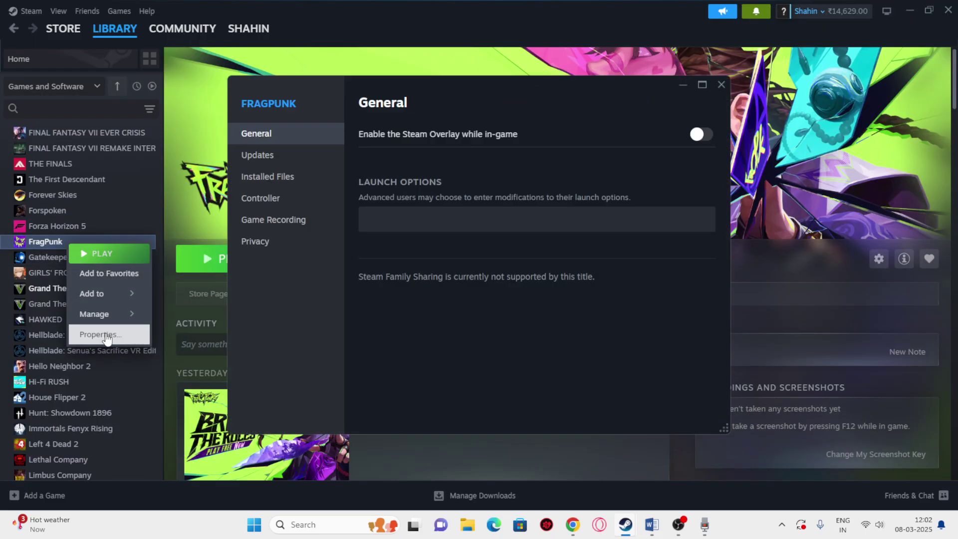
{"action": "left_click", "coordinate": [280, 183]}
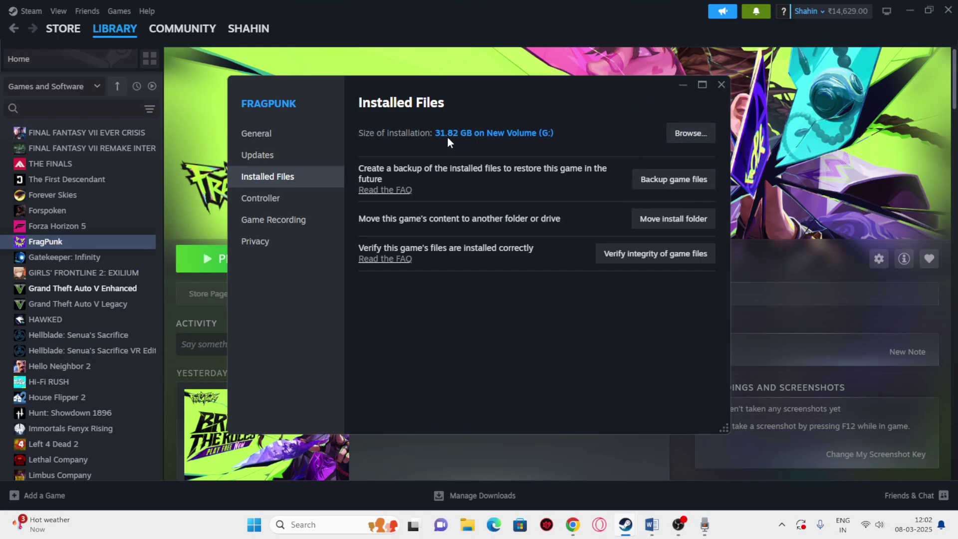
{"action": "left_click", "coordinate": [721, 85]}
{"action": "left_click", "coordinate": [948, 10]}
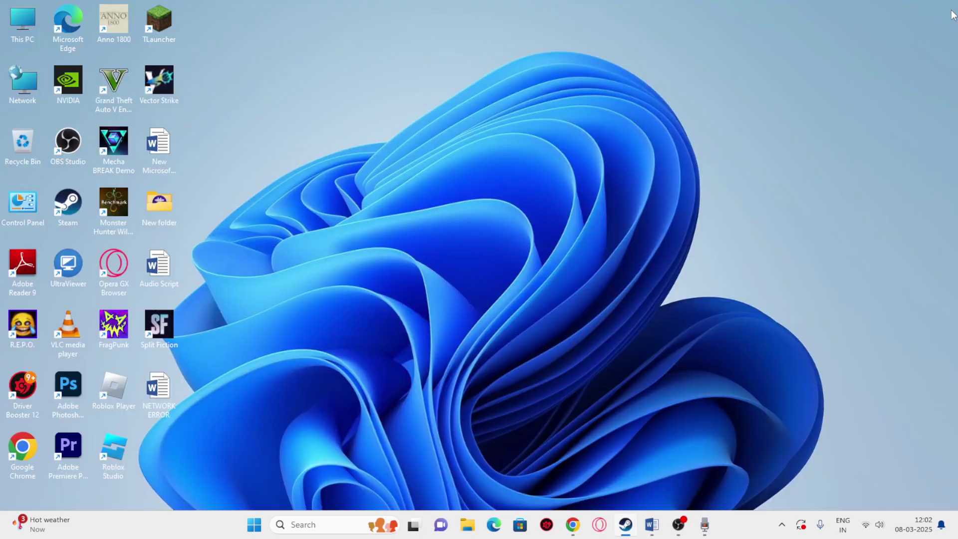
Open File Explorer and browse to the SteamLibrary\steamapps\common folder on New Volume (G:)
{"action": "left_click", "coordinate": [482, 524]}
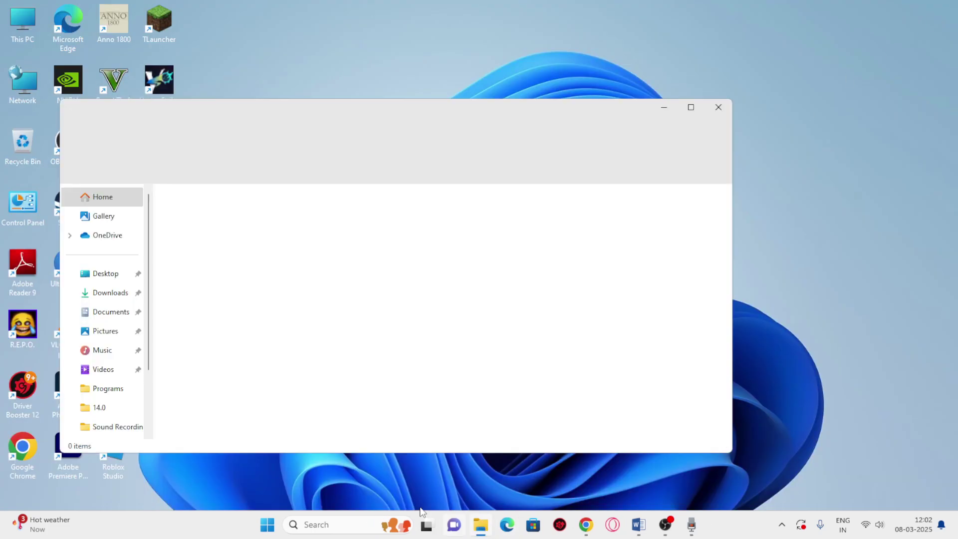
{"action": "scroll", "coordinate": [116, 325], "scroll_direction": "down", "scroll_amount": 1}
{"action": "left_click", "coordinate": [113, 370]}
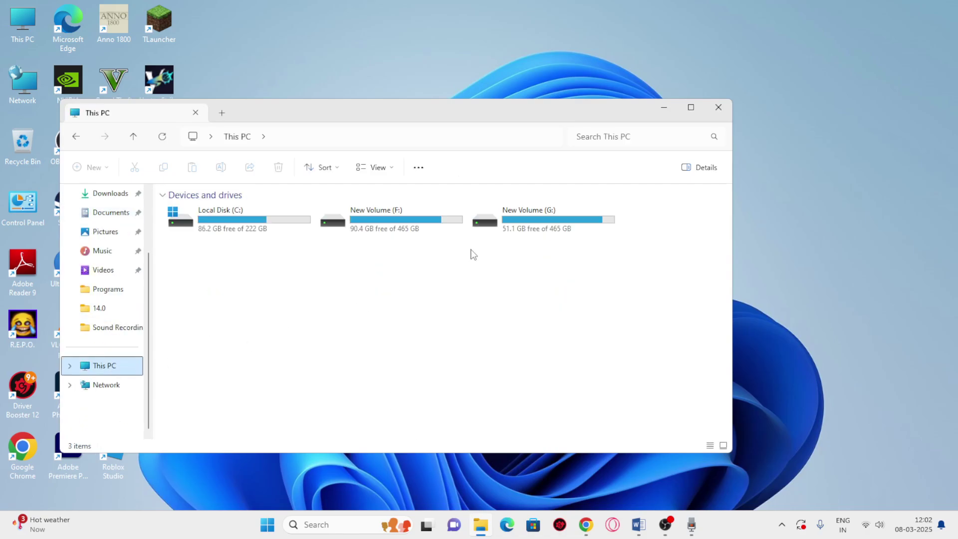
{"action": "double_click", "coordinate": [534, 218]}
{"action": "double_click", "coordinate": [241, 230]}
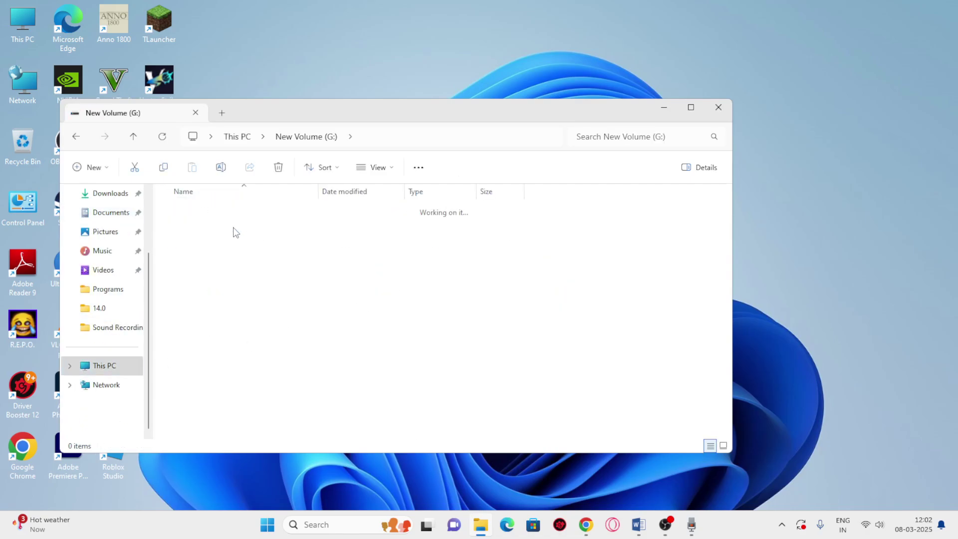
{"action": "double_click", "coordinate": [214, 212]}
{"action": "left_click", "coordinate": [203, 211]}
{"action": "double_click", "coordinate": [202, 209]}
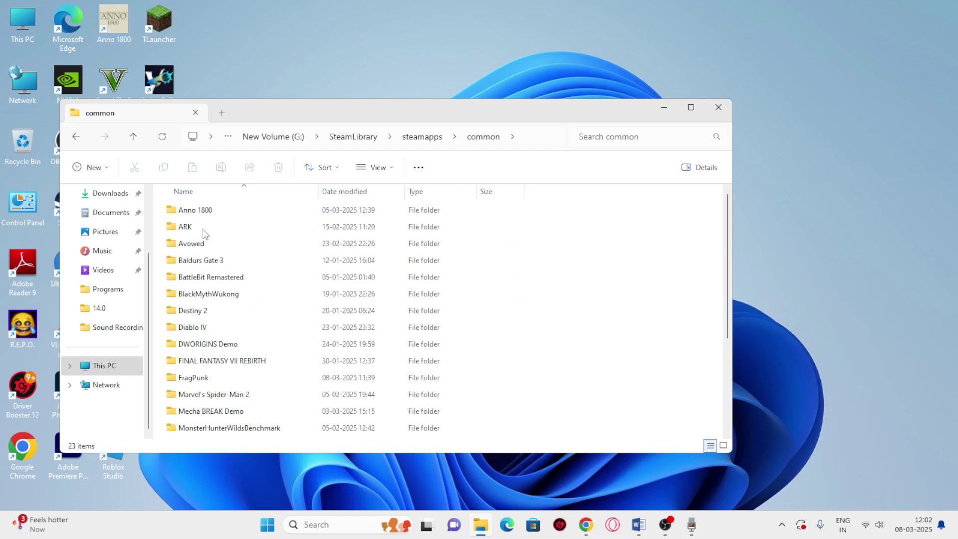
Open the FragPunk game folder and point out the FragPunk application file that launches the game
{"action": "scroll", "coordinate": [199, 250], "scroll_direction": "down", "scroll_amount": 3}
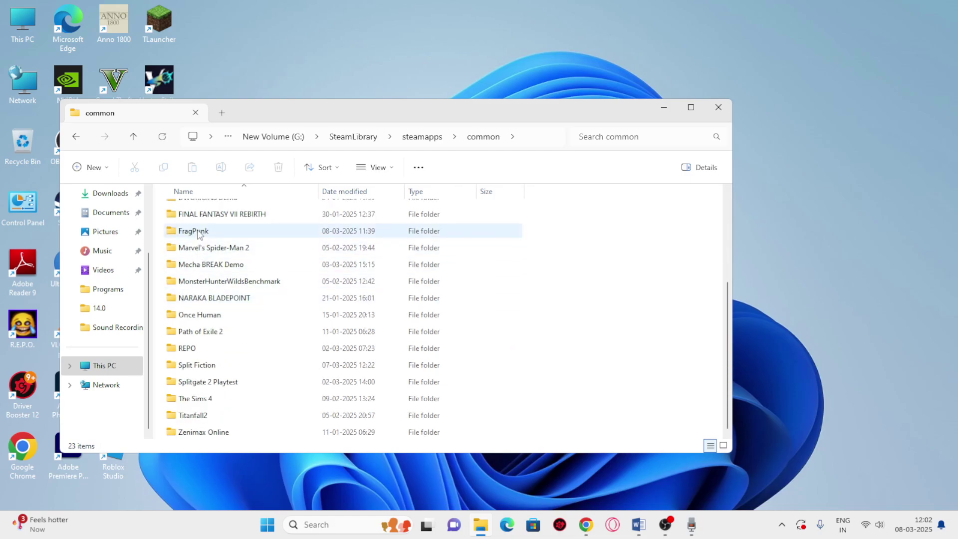
{"action": "double_click", "coordinate": [193, 231]}
{"action": "left_click", "coordinate": [204, 245]}
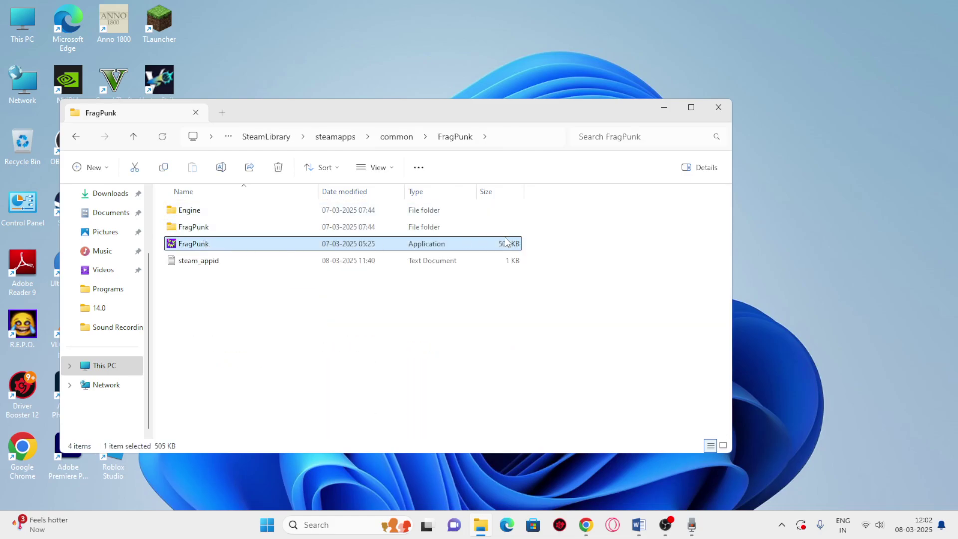
{"action": "left_click", "coordinate": [361, 313]}
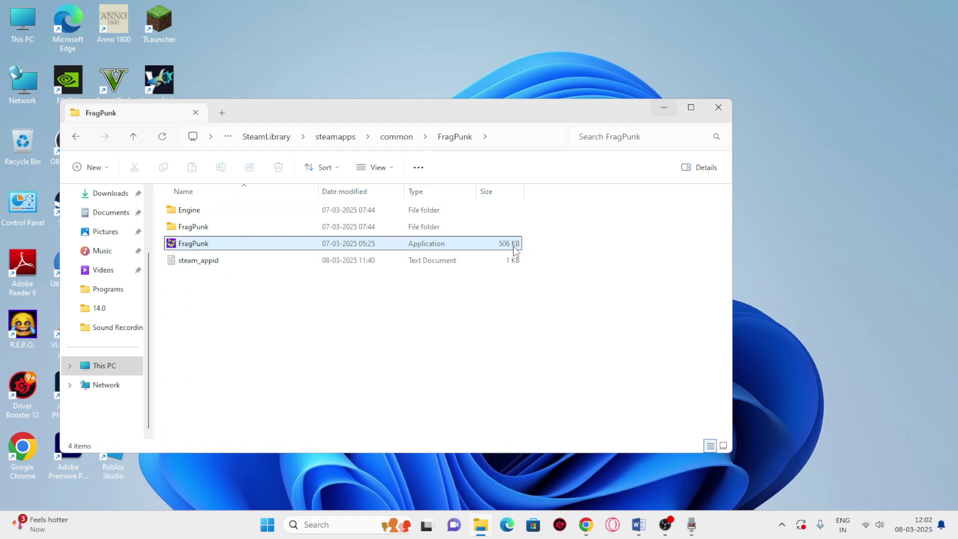
Return to the maximized Word document and highlight the third fix about running as administrator in compatibility mode
{"action": "left_click", "coordinate": [658, 110]}
{"action": "left_click", "coordinate": [638, 525]}
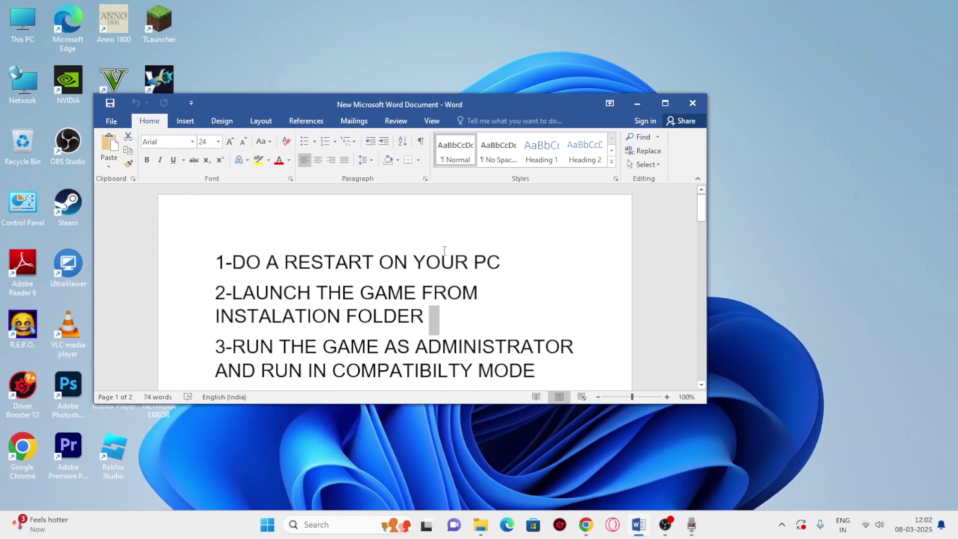
{"action": "left_click", "coordinate": [668, 102]}
{"action": "left_click", "coordinate": [361, 253]}
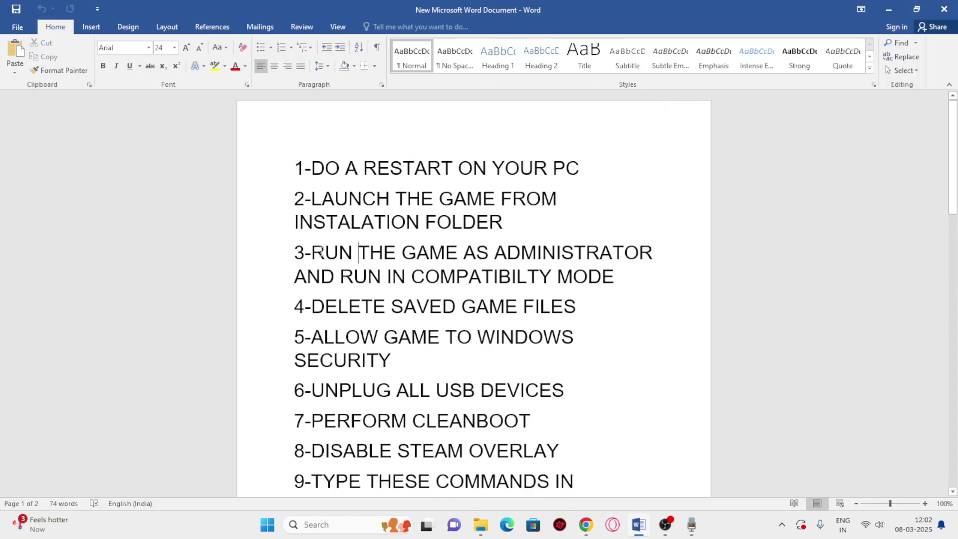
{"action": "left_click_drag", "start_coordinate": [318, 252], "coordinate": [605, 276]}
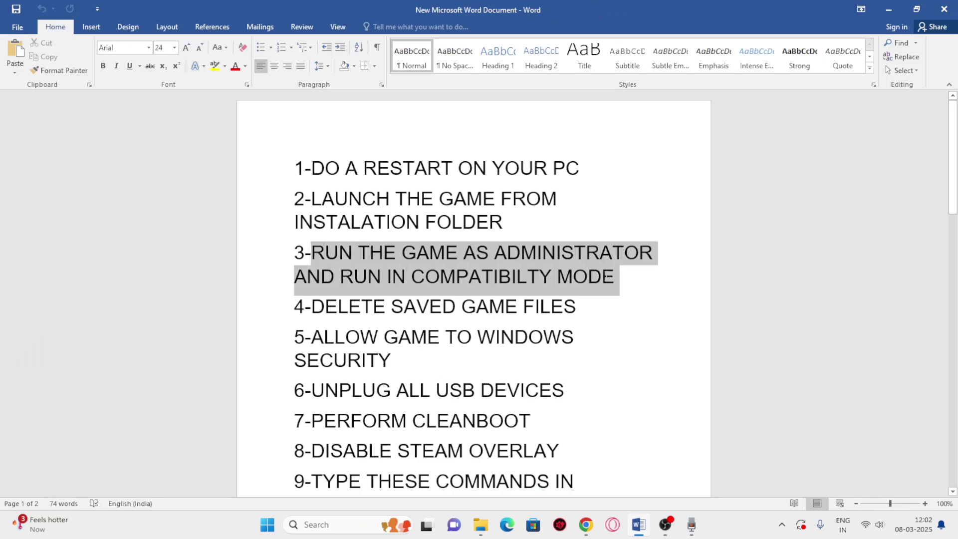
{"action": "left_click", "coordinate": [564, 419]}
Open the compatibility settings of the FragPunk application file in the game folder
{"action": "left_click", "coordinate": [481, 524]}
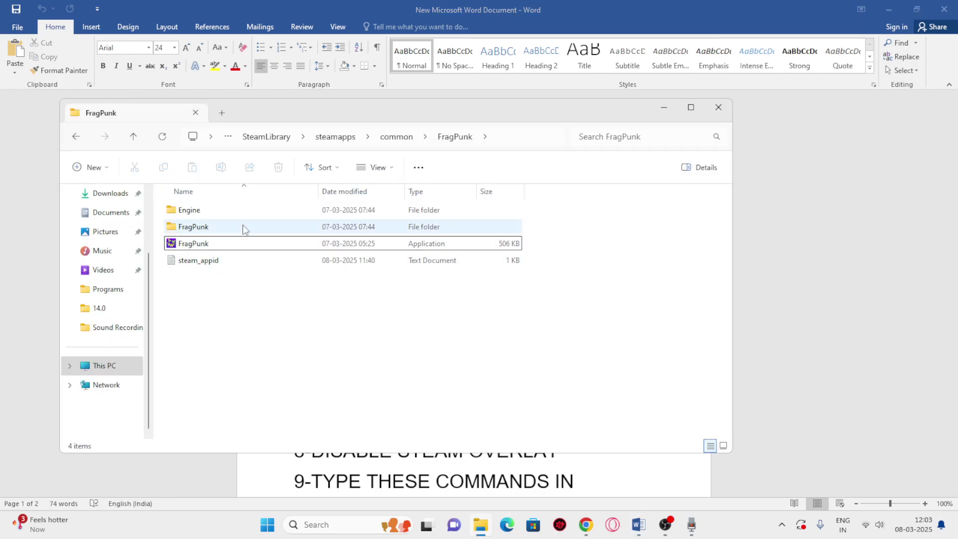
{"action": "left_click", "coordinate": [252, 244]}
{"action": "right_click", "coordinate": [186, 249]}
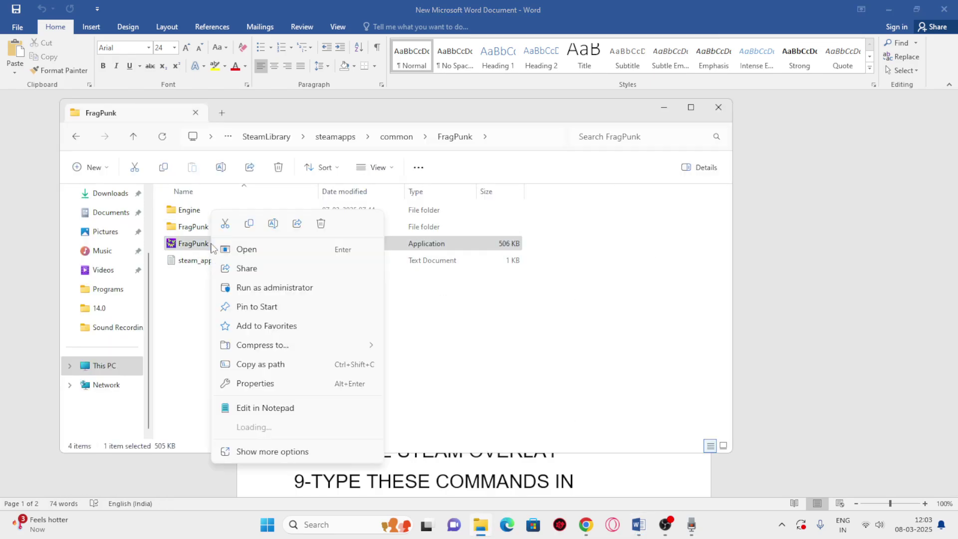
{"action": "left_click", "coordinate": [254, 453]}
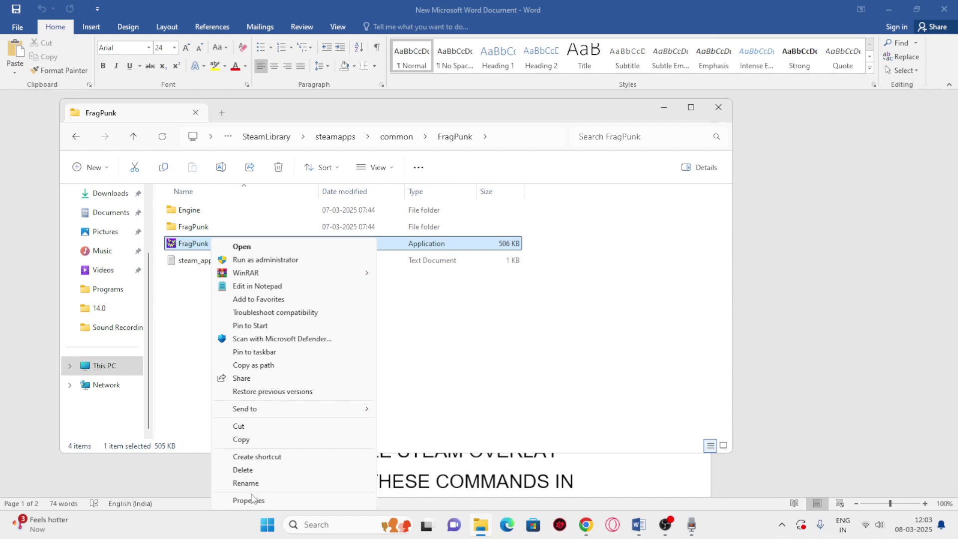
{"action": "left_click", "coordinate": [249, 501]}
{"action": "left_click", "coordinate": [321, 205]}
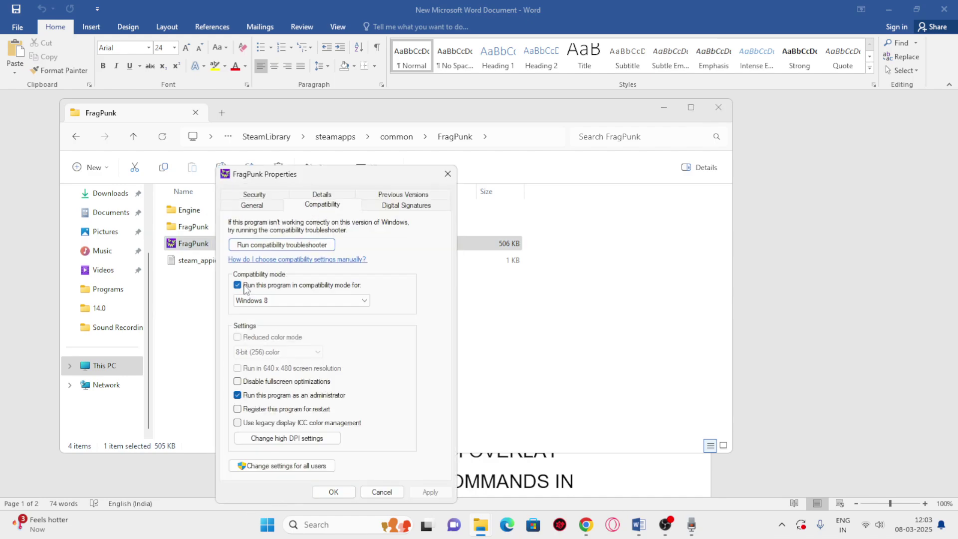
Turn off running FragPunk as an administrator, enable compatibility mode for Windows 7, and apply it
{"action": "left_click", "coordinate": [238, 396]}
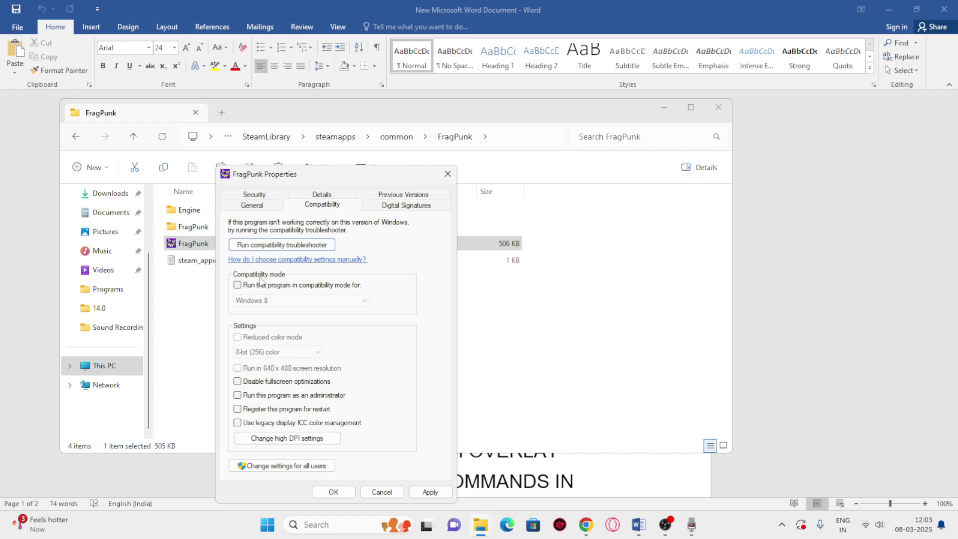
{"action": "left_click", "coordinate": [237, 286]}
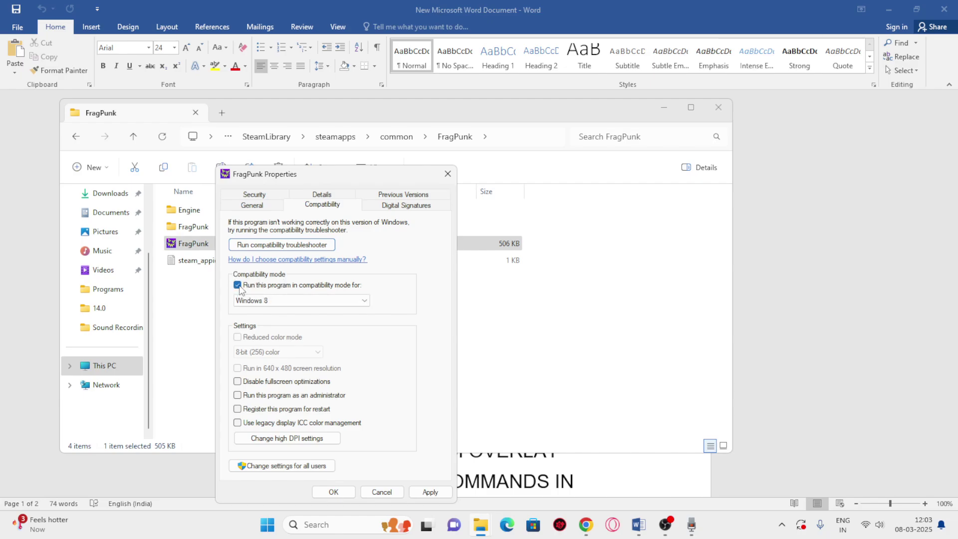
{"action": "left_click", "coordinate": [275, 300]}
{"action": "left_click", "coordinate": [260, 334]}
{"action": "left_click", "coordinate": [433, 493]}
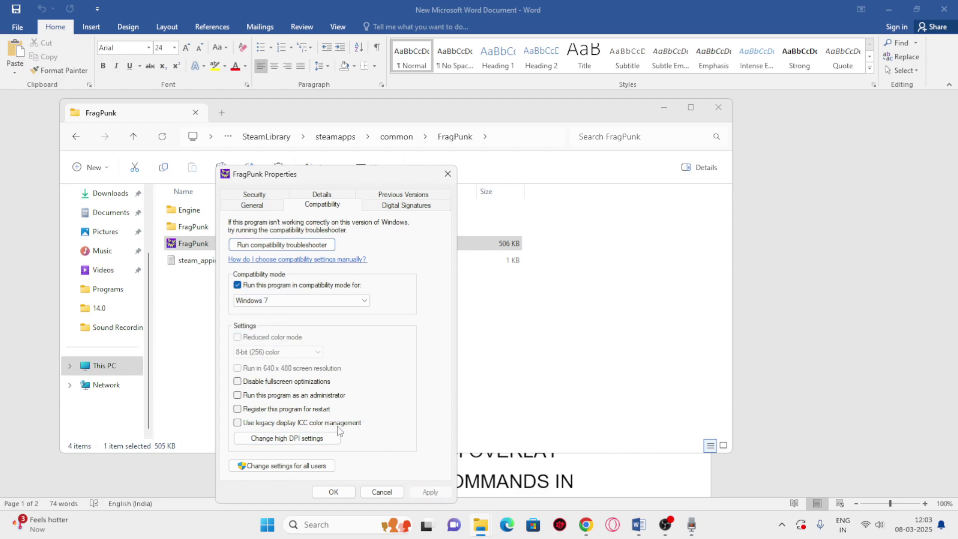
Set FragPunk's compatibility mode to Windows 8, enable running it as an administrator, and apply and confirm the settings
{"action": "left_click", "coordinate": [266, 300]}
{"action": "left_click", "coordinate": [264, 343]}
{"action": "left_click", "coordinate": [430, 492]}
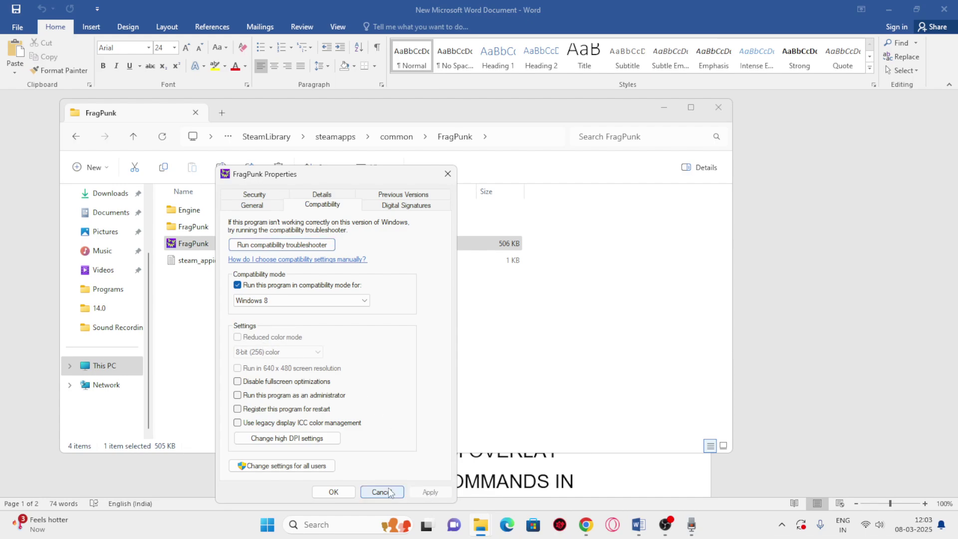
{"action": "left_click", "coordinate": [238, 395]}
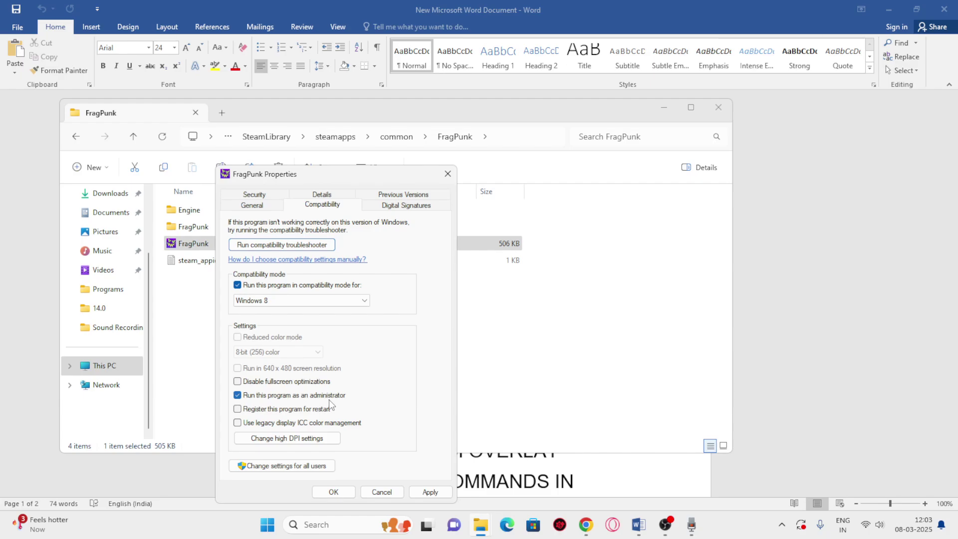
{"action": "left_click", "coordinate": [431, 493]}
{"action": "left_click", "coordinate": [348, 496]}
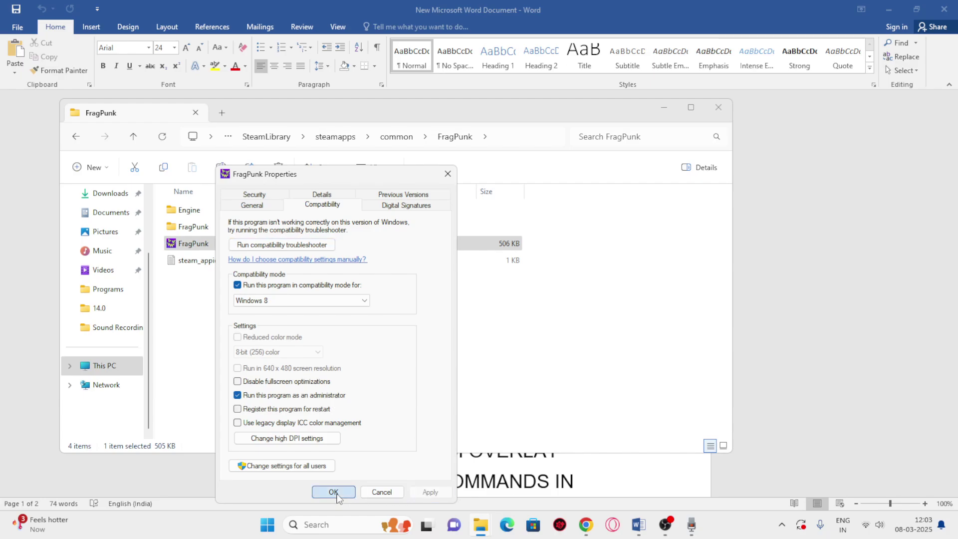
Close the FragPunk folder window and view the fourth fix, deleting saved game files, in the Word document
{"action": "left_click", "coordinate": [719, 107]}
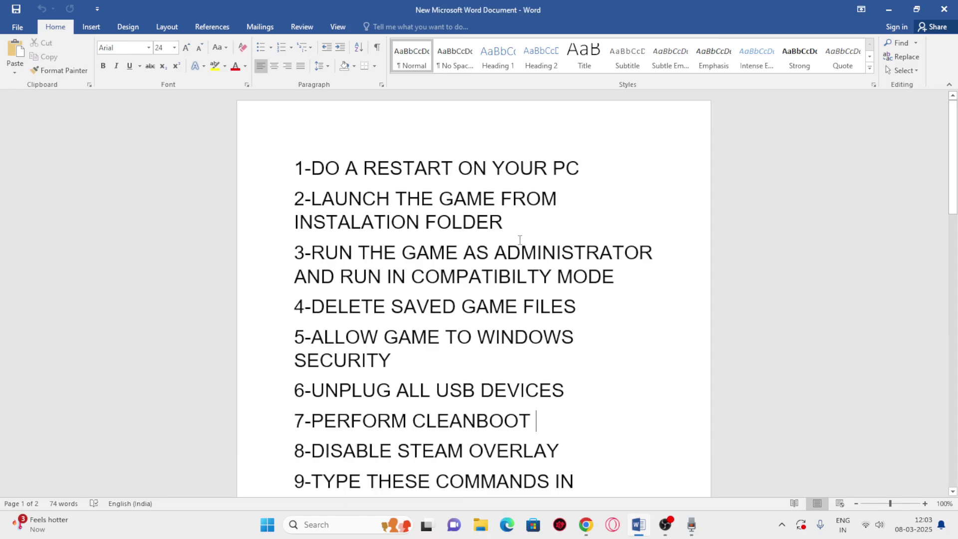
{"action": "scroll", "coordinate": [467, 262], "scroll_direction": "down", "scroll_amount": 1}
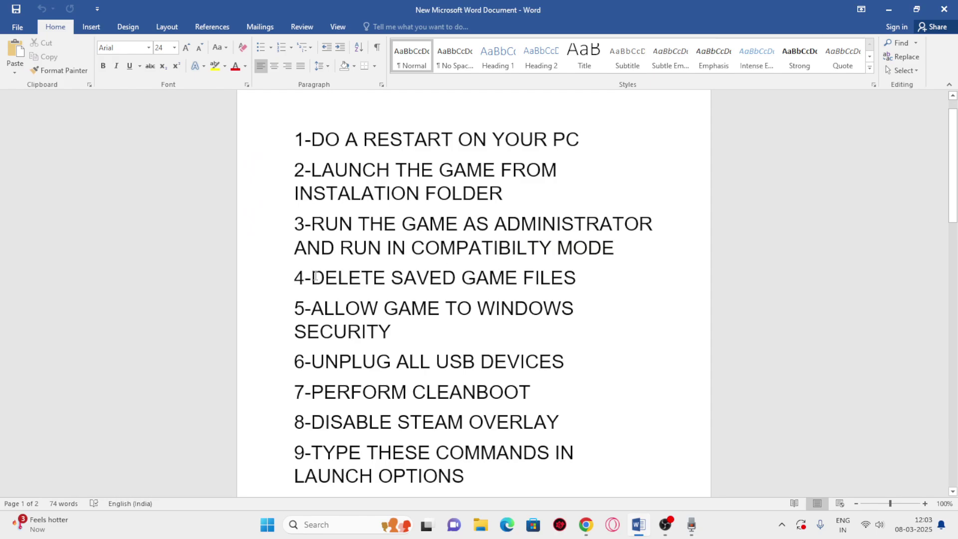
Highlight the fourth fix, check the My games folder in Documents for saved game files, and close both File Explorer windows
{"action": "left_click_drag", "start_coordinate": [316, 276], "coordinate": [582, 278]}
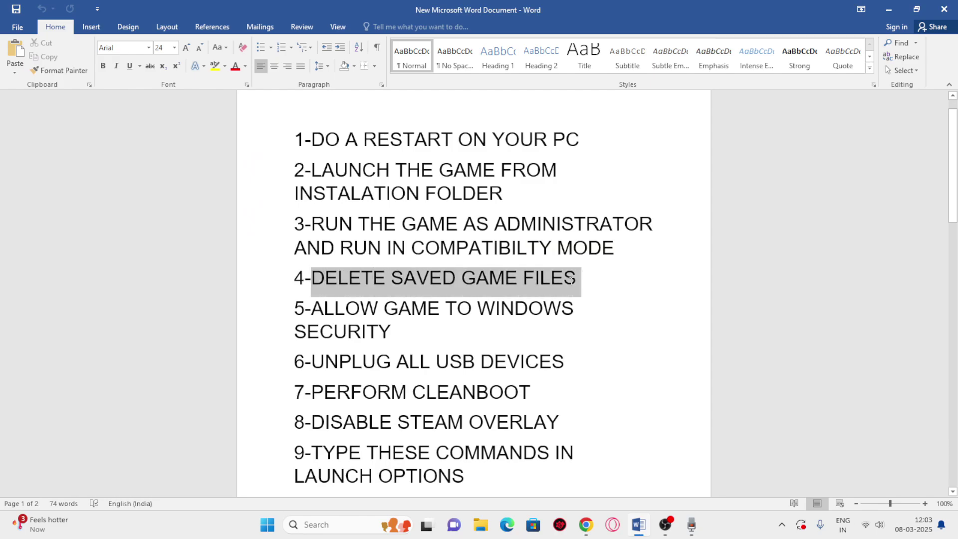
{"action": "left_click", "coordinate": [605, 302]}
{"action": "left_click", "coordinate": [481, 525]}
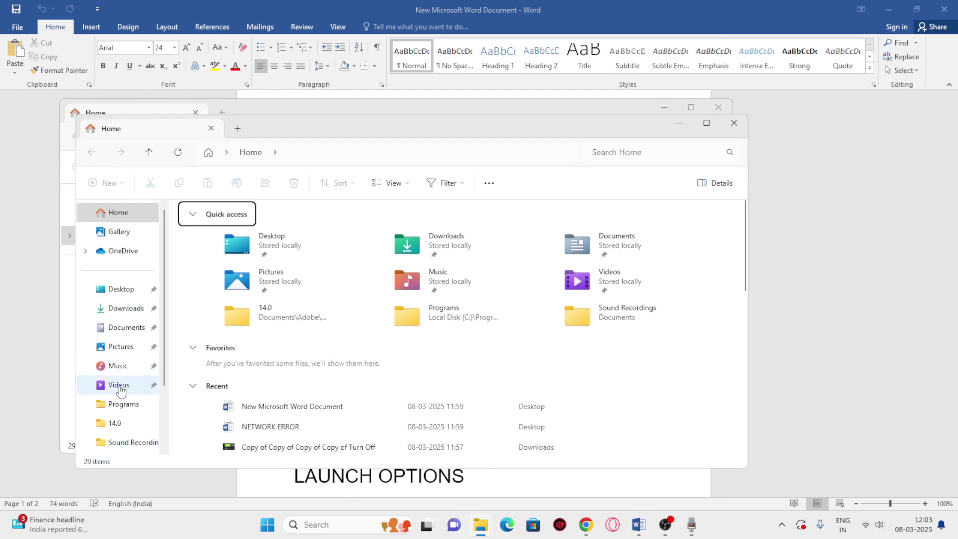
{"action": "left_click", "coordinate": [125, 327]}
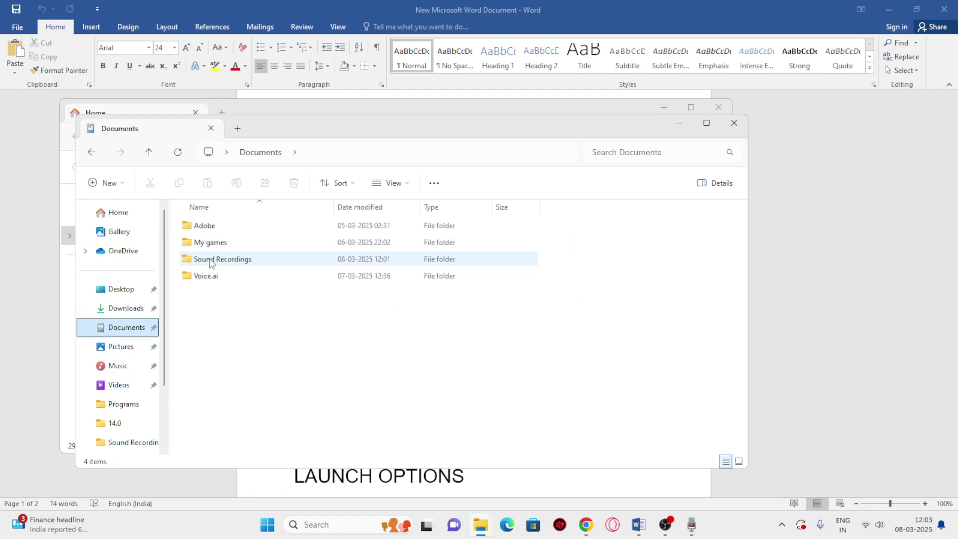
{"action": "double_click", "coordinate": [234, 244]}
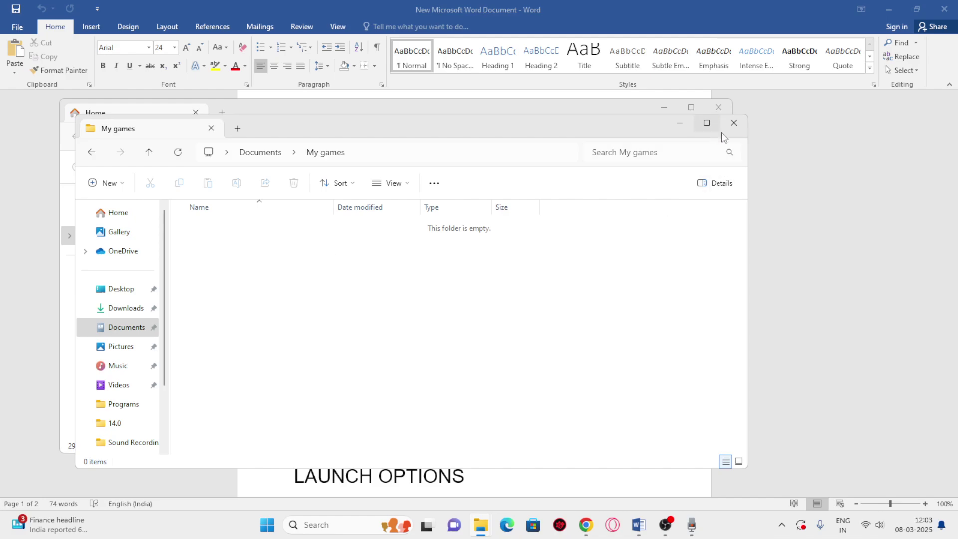
{"action": "left_click", "coordinate": [734, 123]}
{"action": "left_click", "coordinate": [718, 107]}
Highlight the fifth fix in the Word document and open the Windows Defender Firewall allowed apps list through Control Panel
{"action": "scroll", "coordinate": [334, 261], "scroll_direction": "down", "scroll_amount": 2}
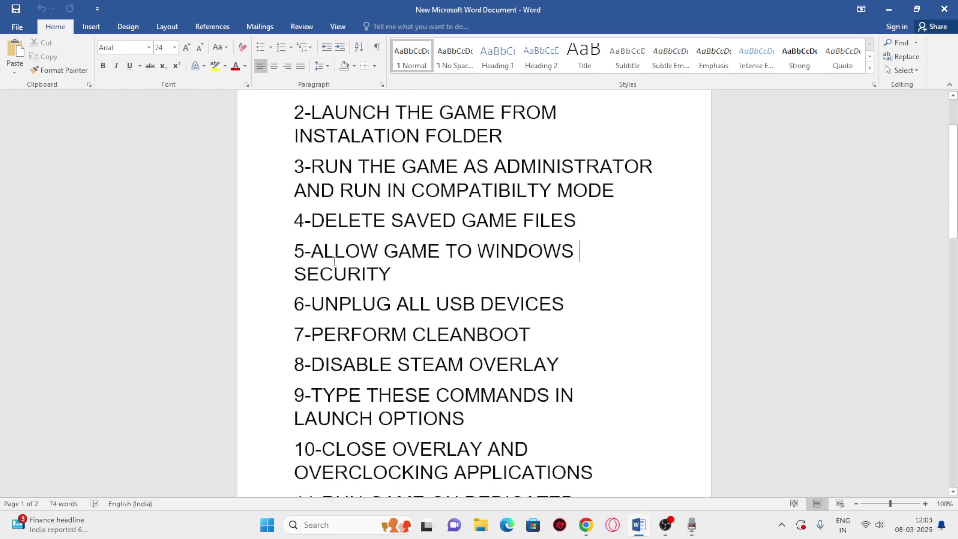
{"action": "left_click_drag", "start_coordinate": [318, 251], "coordinate": [428, 272]}
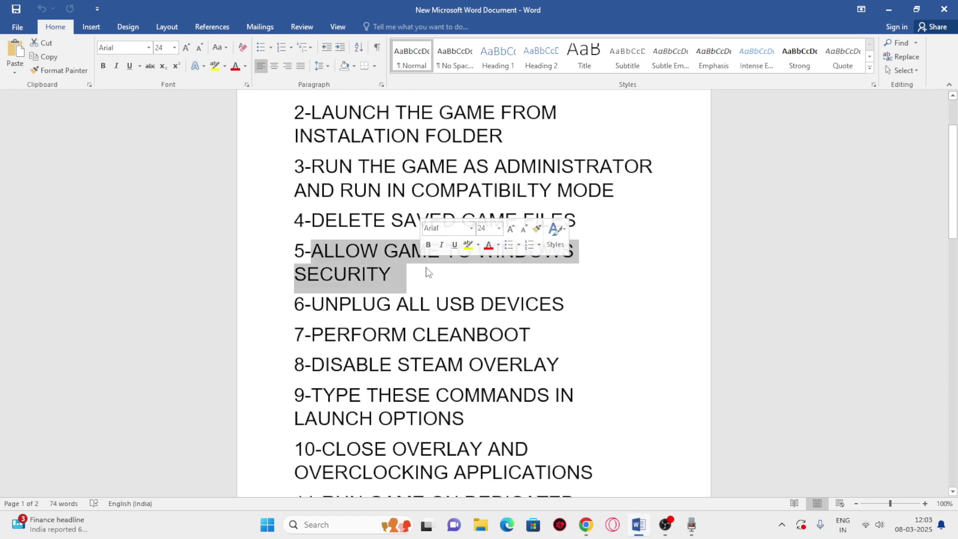
{"action": "left_click", "coordinate": [428, 273]}
{"action": "left_click", "coordinate": [313, 521]}
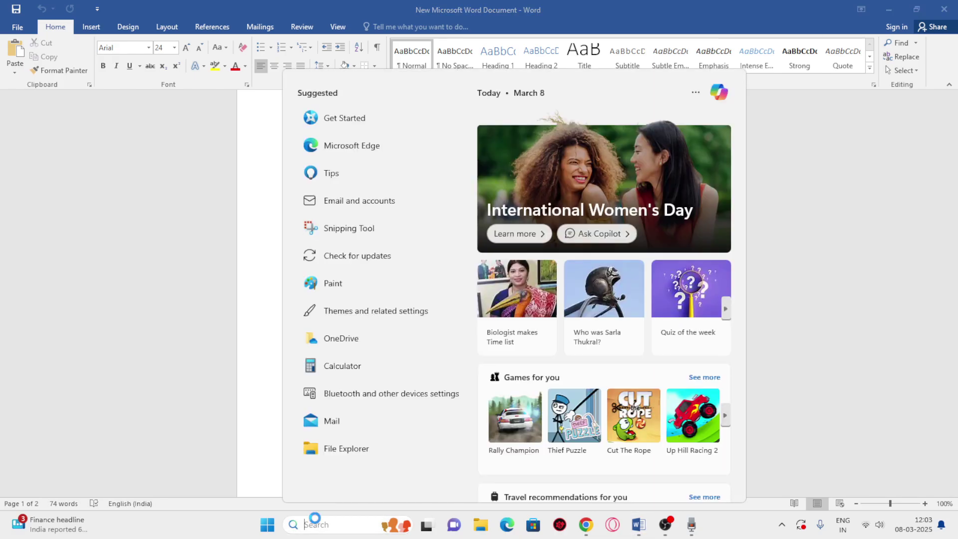
{"action": "type", "text": "control"}
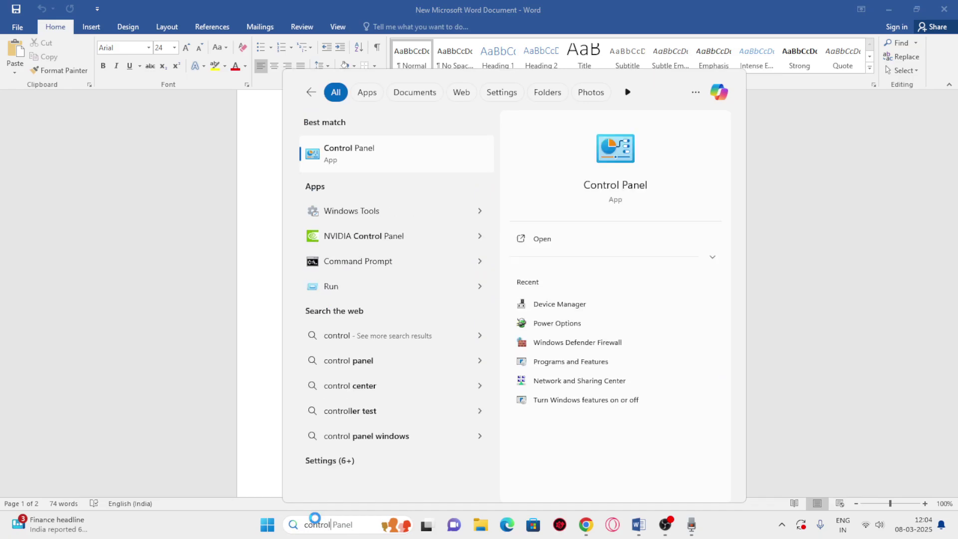
{"action": "left_click", "coordinate": [383, 166]}
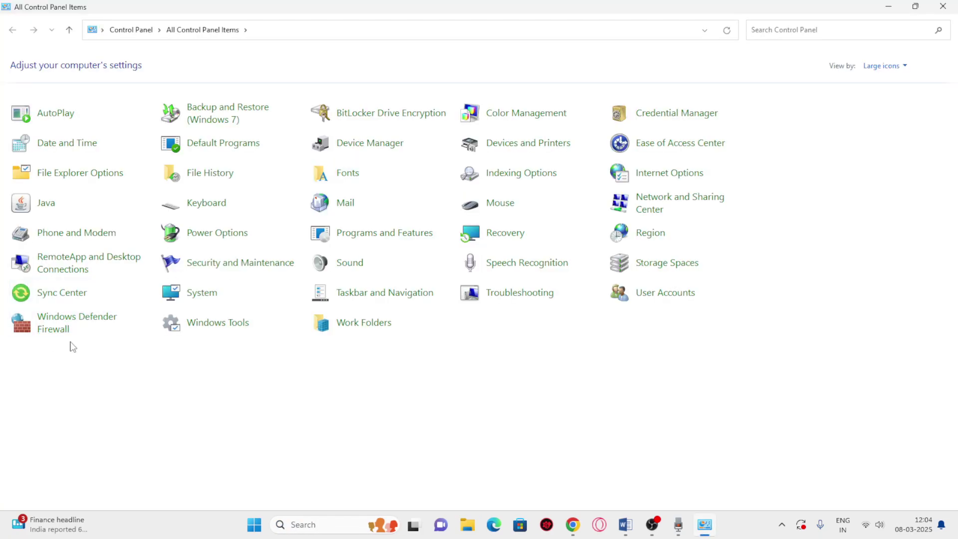
{"action": "left_click", "coordinate": [64, 330]}
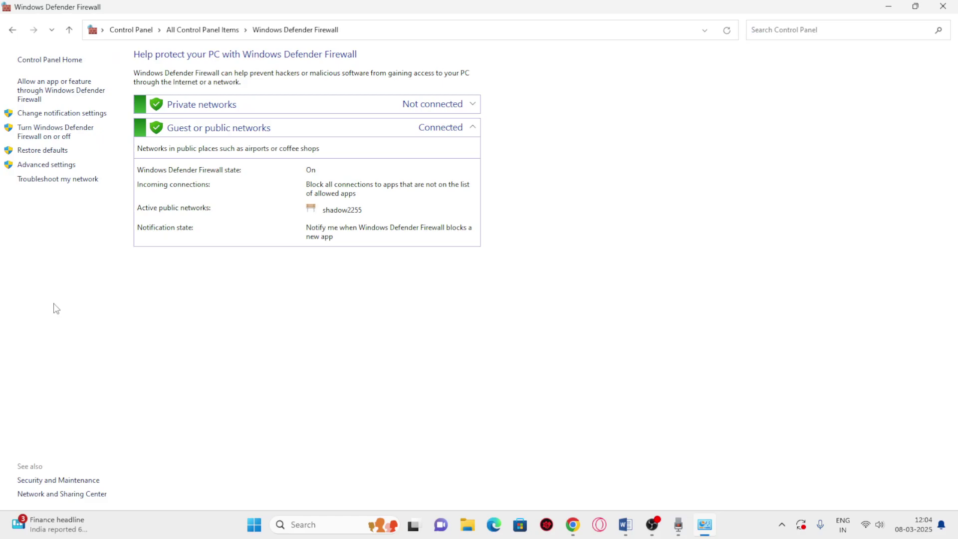
{"action": "left_click", "coordinate": [30, 96]}
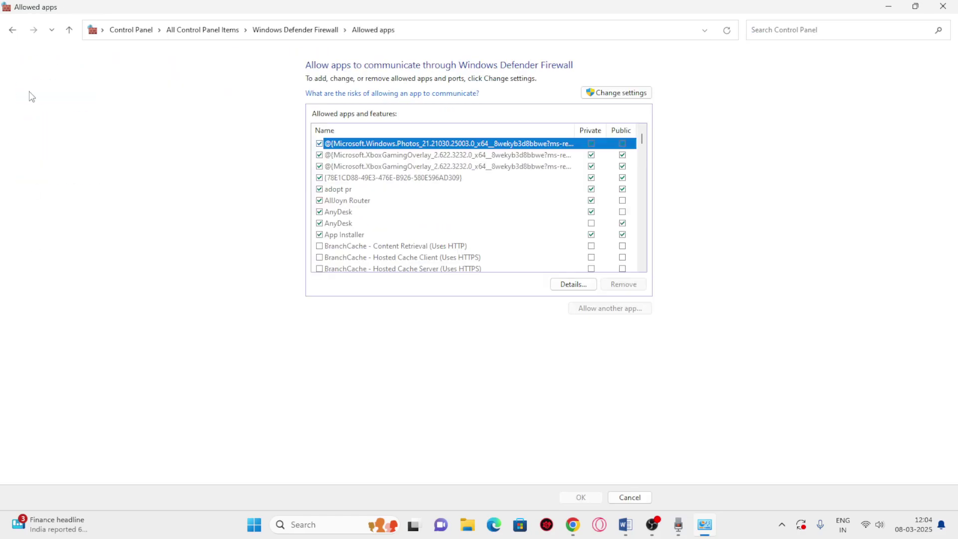
Locate FragPunk in the allowed apps list and unlock the firewall settings for changes
{"action": "scroll", "coordinate": [349, 188], "scroll_direction": "down", "scroll_amount": 5}
{"action": "scroll", "coordinate": [349, 188], "scroll_direction": "down", "scroll_amount": 4}
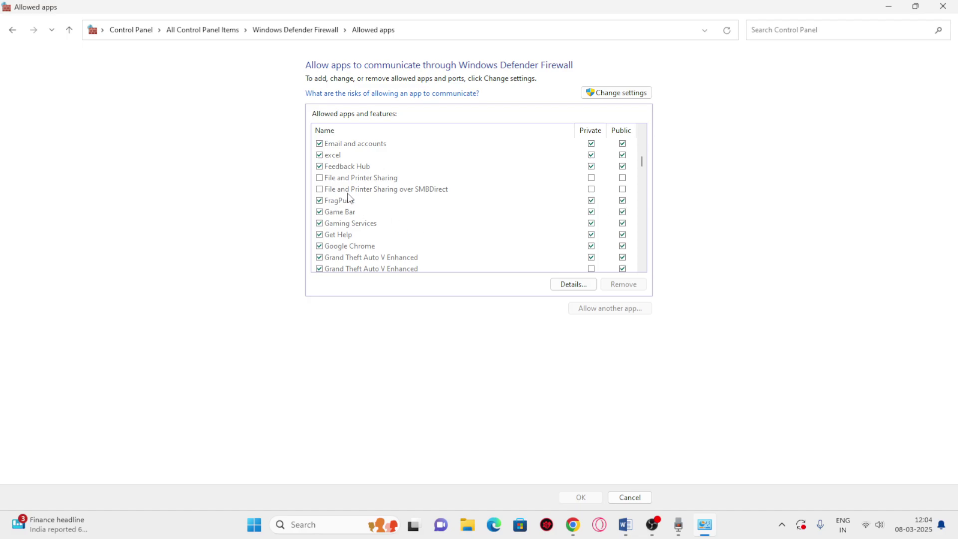
{"action": "left_click", "coordinate": [618, 95]}
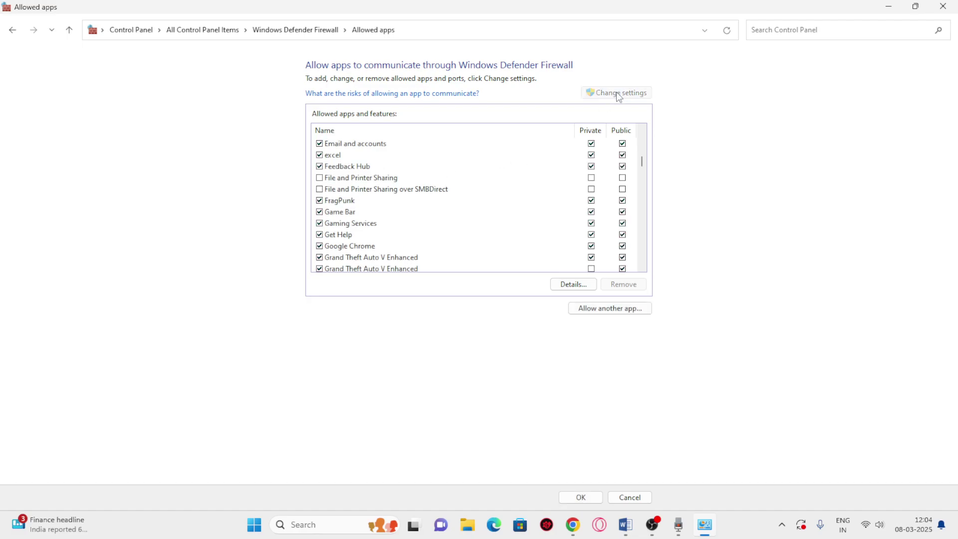
Start allowing another app and choose the game's application file from G:\SteamLibrary\steamapps\common\FragPunk
{"action": "left_click", "coordinate": [626, 314]}
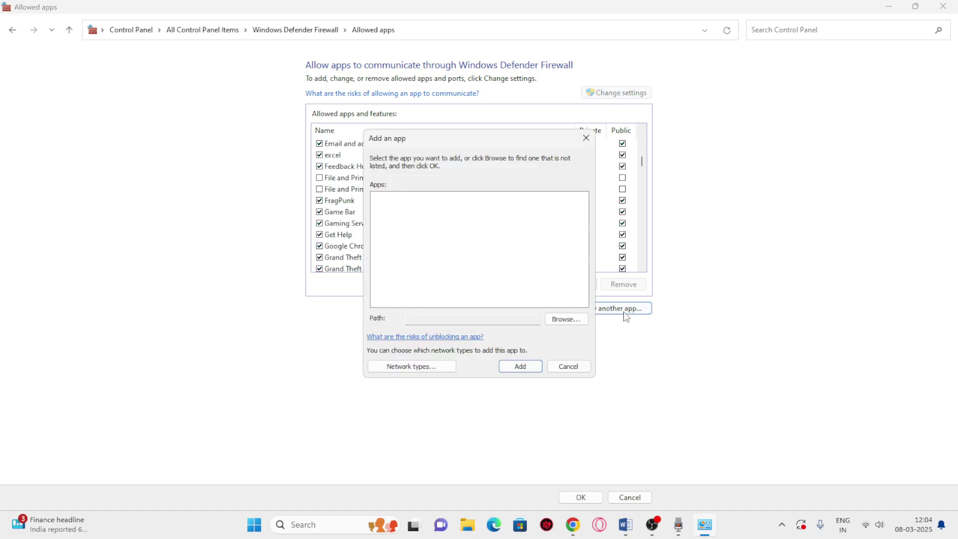
{"action": "left_click", "coordinate": [565, 318]}
{"action": "left_click", "coordinate": [408, 343]}
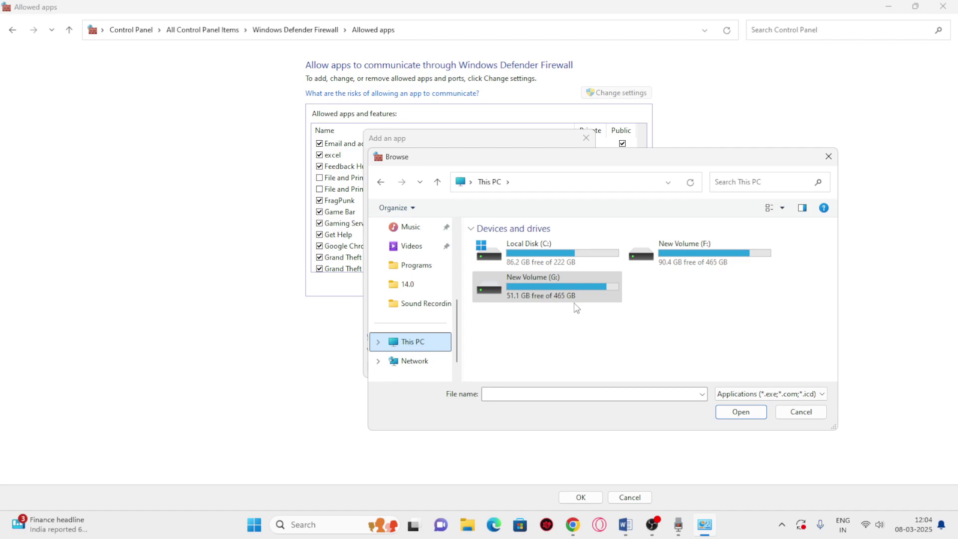
{"action": "left_click", "coordinate": [563, 294]}
{"action": "double_click", "coordinate": [562, 293]}
{"action": "double_click", "coordinate": [519, 259]}
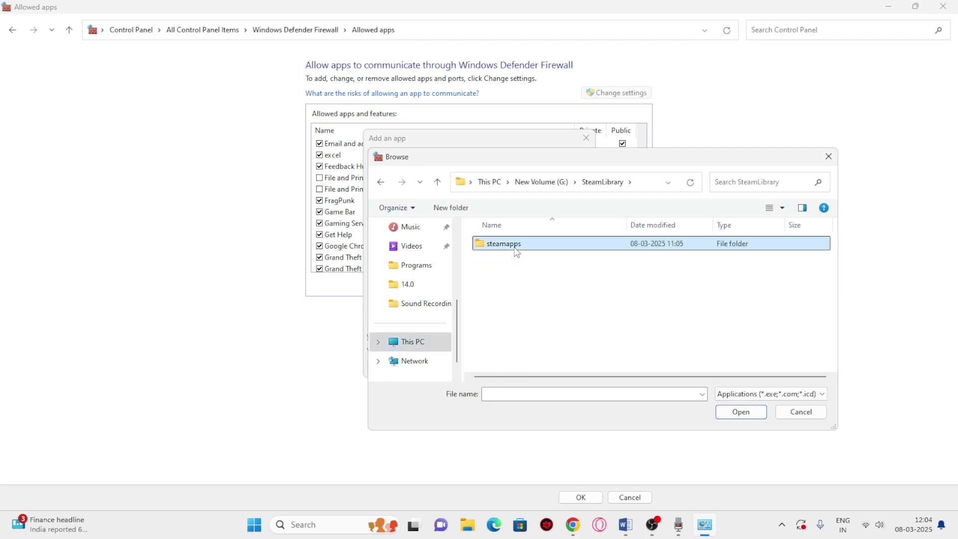
{"action": "double_click", "coordinate": [516, 245]}
{"action": "double_click", "coordinate": [514, 243]}
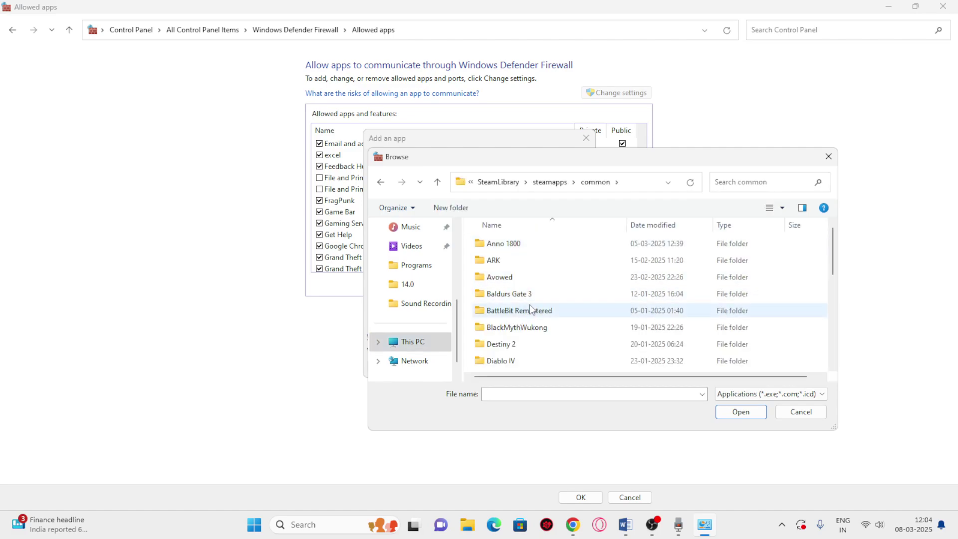
{"action": "scroll", "coordinate": [524, 306], "scroll_direction": "down", "scroll_amount": 2}
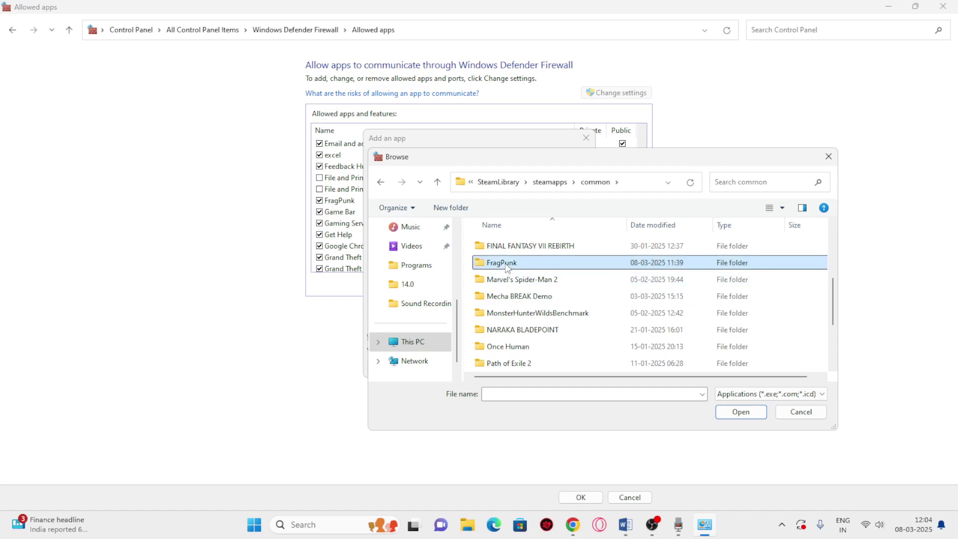
{"action": "double_click", "coordinate": [504, 261]}
{"action": "left_click", "coordinate": [492, 278]}
{"action": "left_click", "coordinate": [741, 412]}
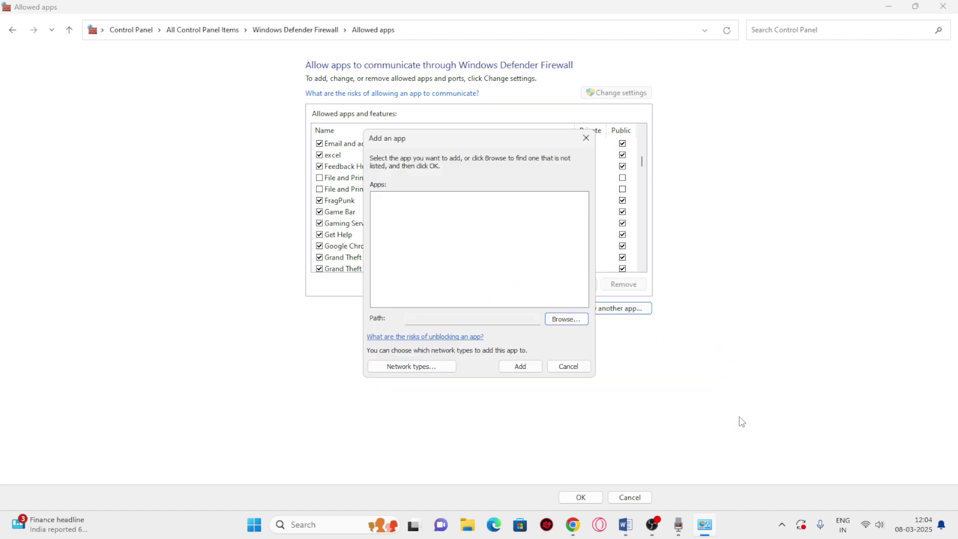
Try to add the chosen FragPunk application to the allowed apps, and close the firewall window
{"action": "left_click", "coordinate": [510, 368]}
{"action": "left_click", "coordinate": [574, 304]}
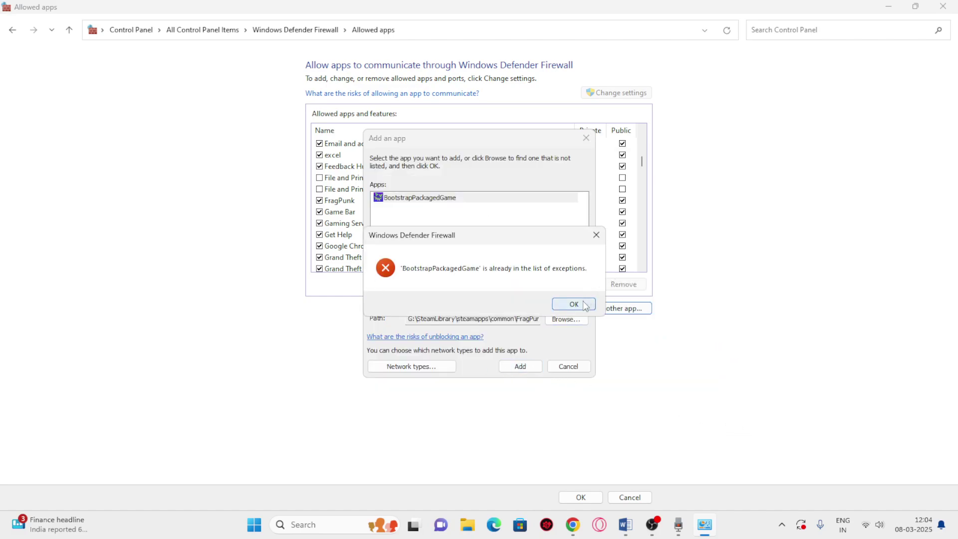
{"action": "left_click", "coordinate": [586, 138]}
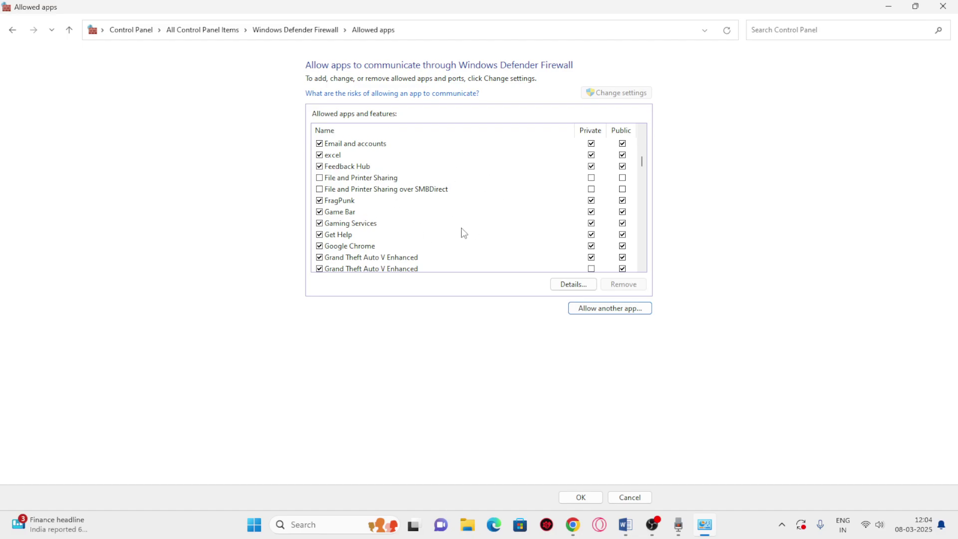
{"action": "left_click", "coordinate": [952, 5]}
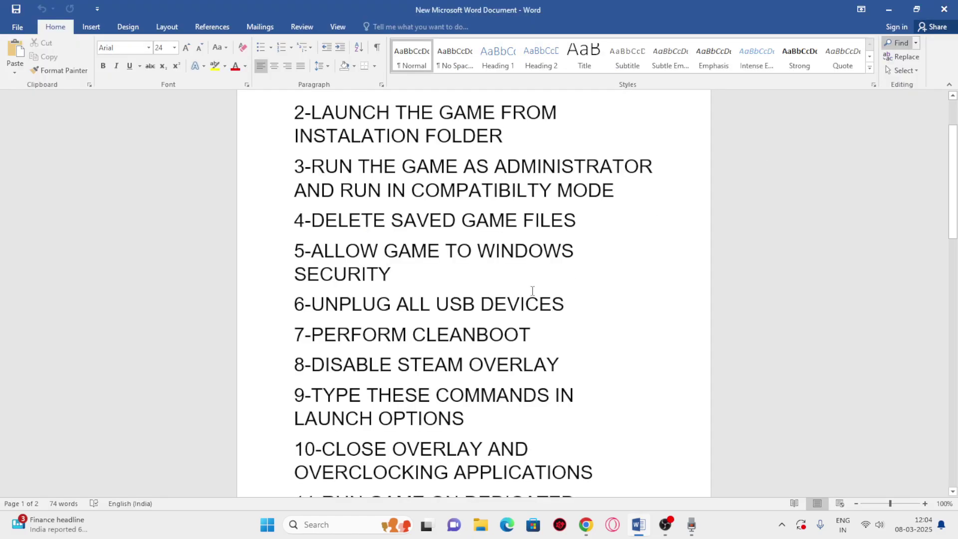
Highlight the sixth and seventh fixes, unplugging all USB devices and performing a clean boot, in the Word document
{"action": "scroll", "coordinate": [414, 242], "scroll_direction": "down", "scroll_amount": 3}
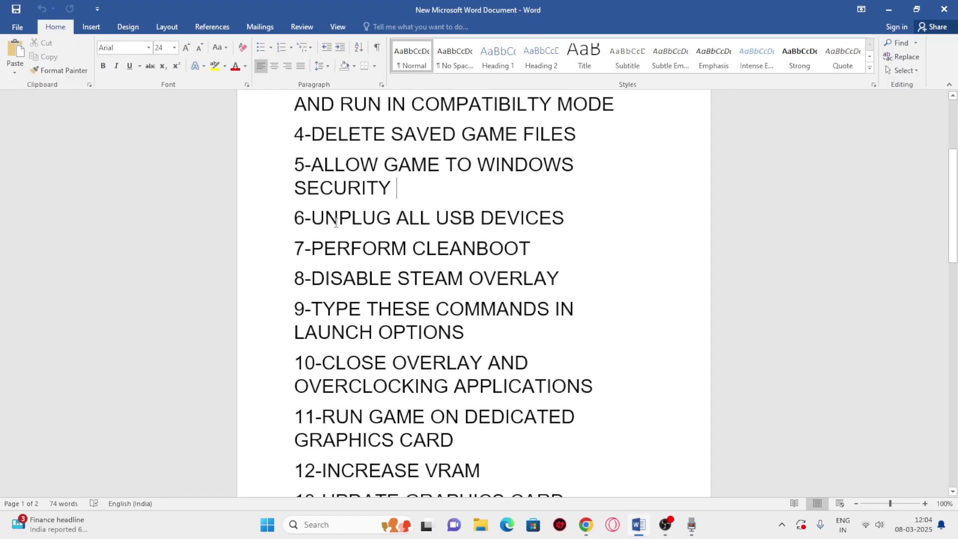
{"action": "left_click_drag", "start_coordinate": [313, 216], "coordinate": [562, 217]}
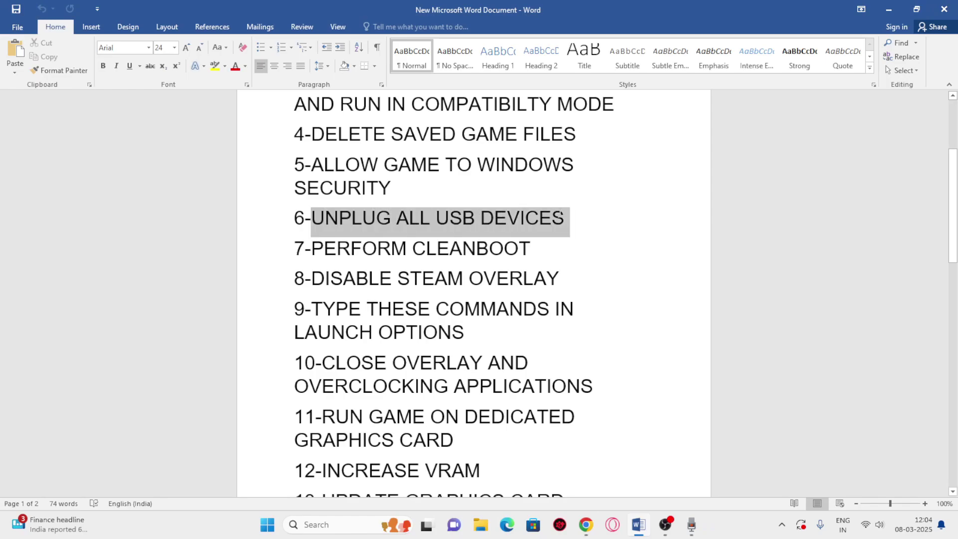
{"action": "left_click", "coordinate": [596, 232]}
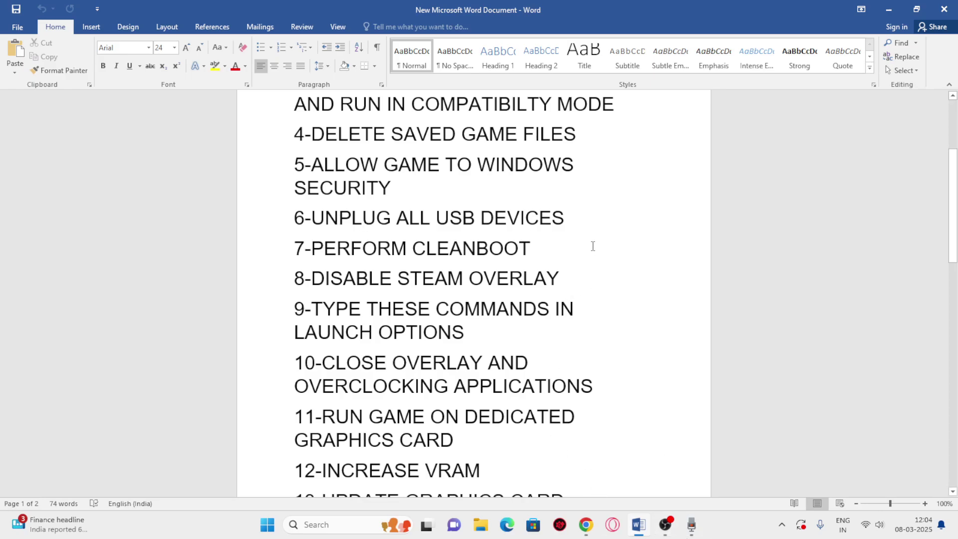
{"action": "scroll", "coordinate": [593, 247], "scroll_direction": "down", "scroll_amount": 2}
{"action": "left_click_drag", "start_coordinate": [323, 200], "coordinate": [540, 190]}
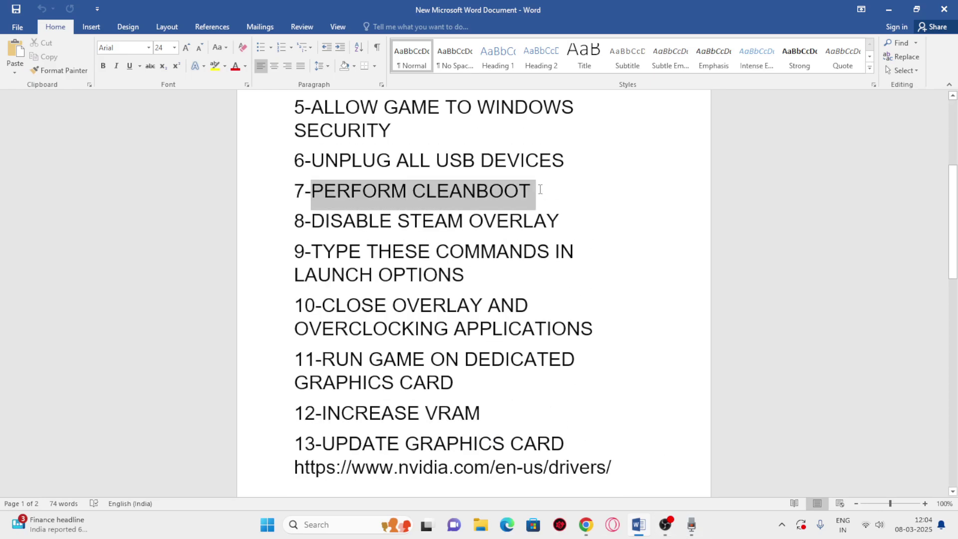
{"action": "left_click", "coordinate": [592, 198]}
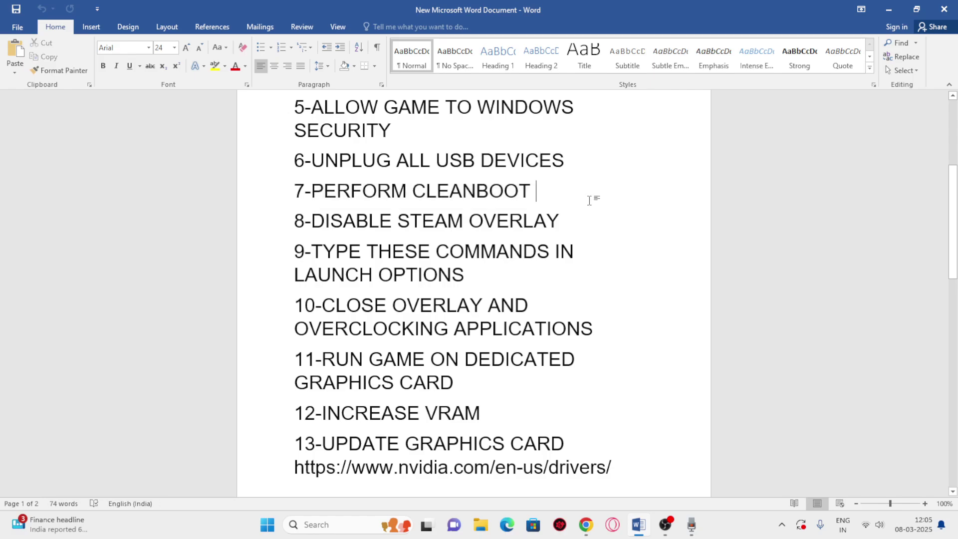
Search Windows for System Configuration and open its list of services
{"action": "left_click", "coordinate": [331, 521]}
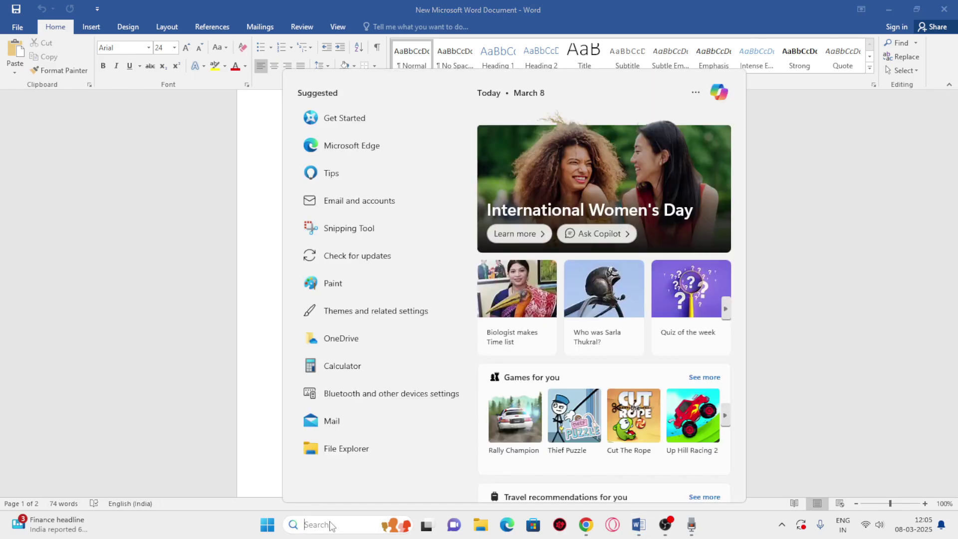
{"action": "type", "text": "system"}
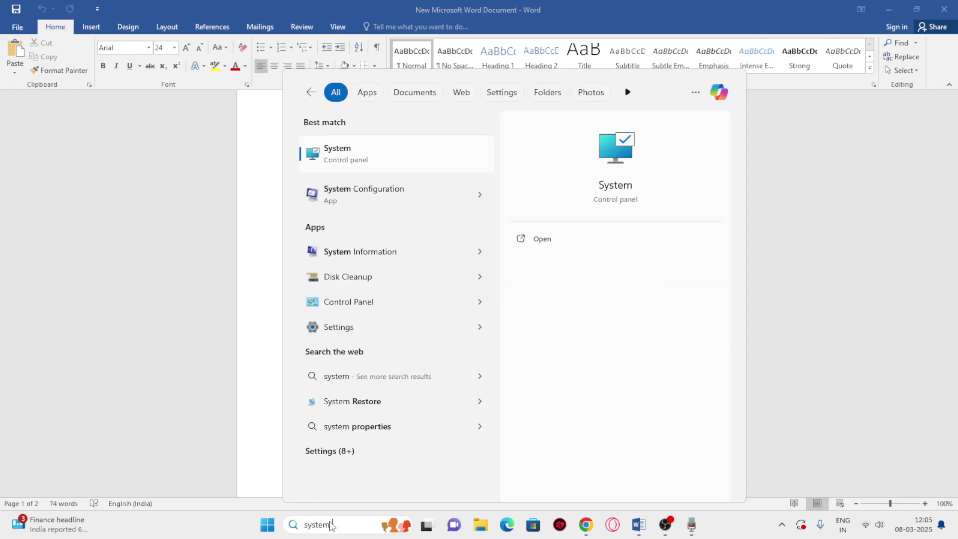
{"action": "left_click", "coordinate": [366, 196]}
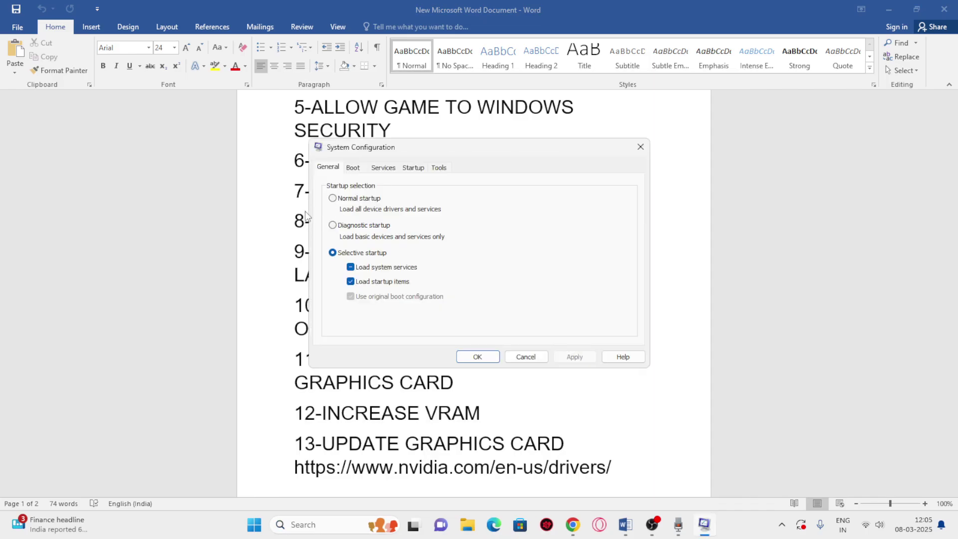
{"action": "left_click", "coordinate": [384, 168]}
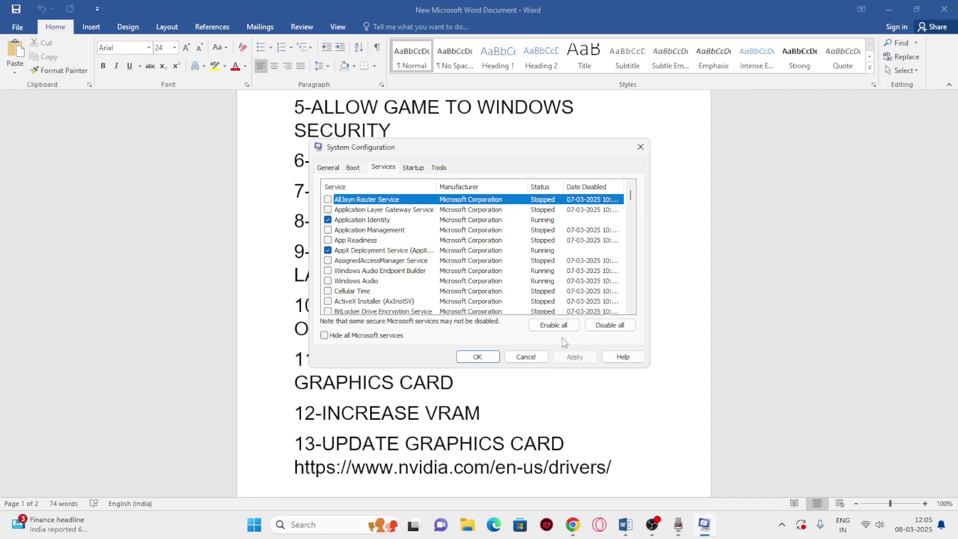
Disable all services, hide all Microsoft services, and apply and confirm the changes without restarting the computer
{"action": "left_click", "coordinate": [610, 325]}
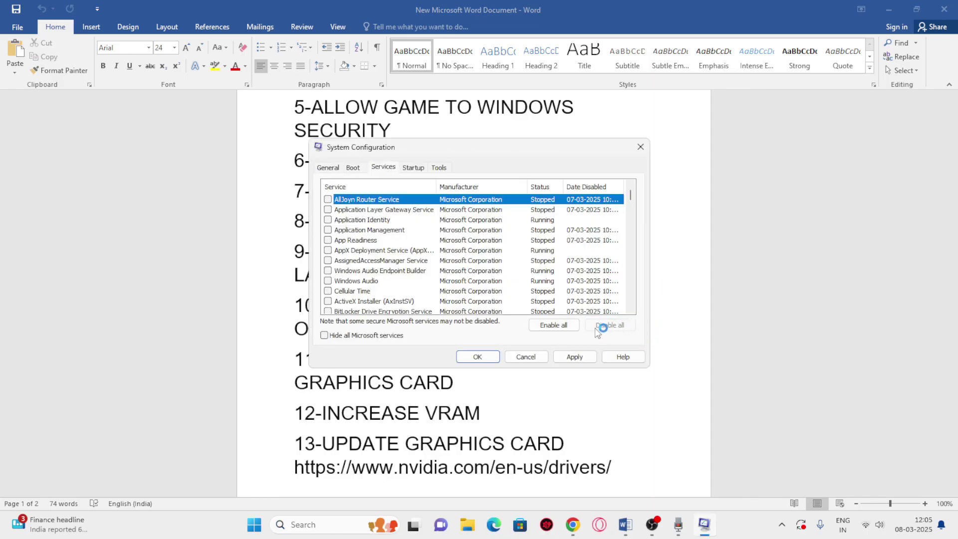
{"action": "left_click", "coordinate": [324, 336]}
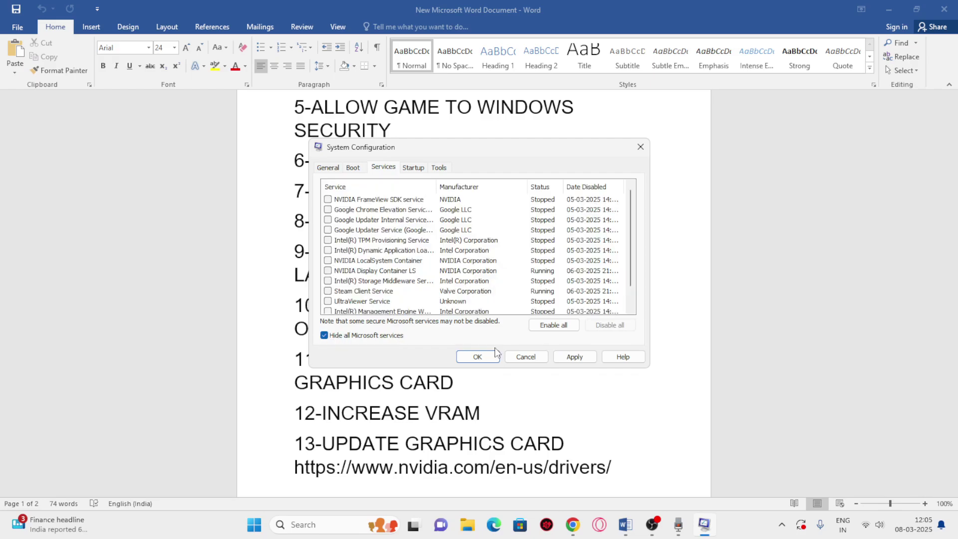
{"action": "left_click", "coordinate": [575, 357]}
{"action": "left_click", "coordinate": [478, 357]}
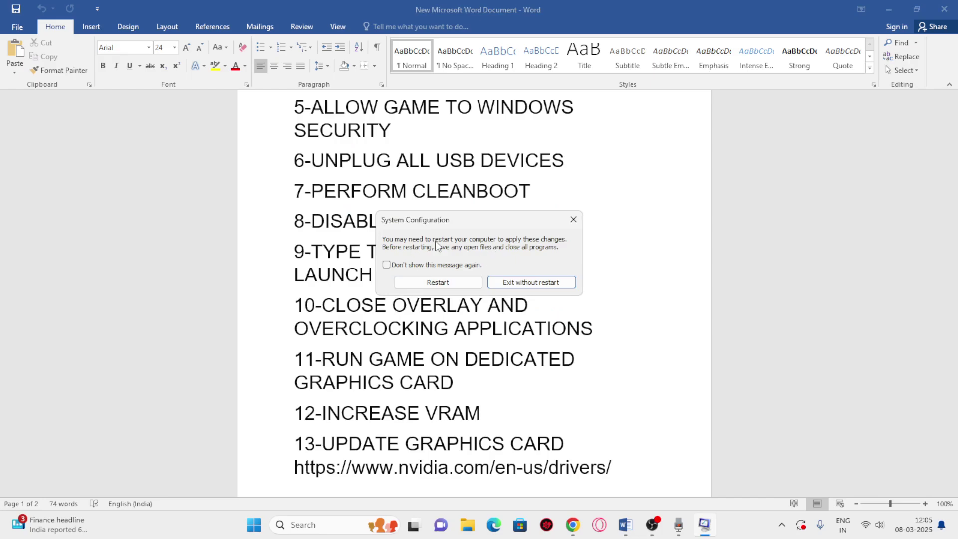
{"action": "left_click", "coordinate": [575, 223]}
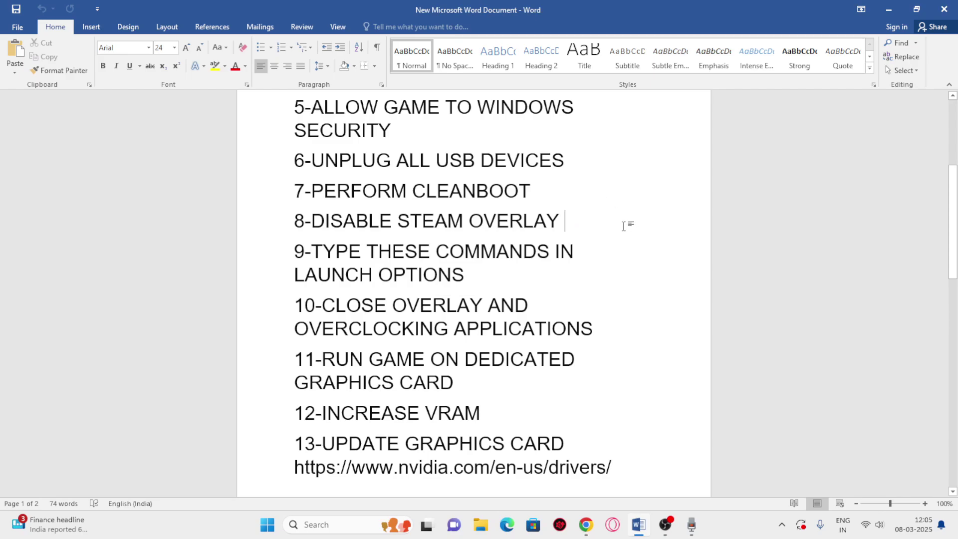
Highlight the eighth and ninth fixes, disabling the Steam overlay and typing launch option commands, and minimize the Word document
{"action": "scroll", "coordinate": [609, 227], "scroll_direction": "down", "scroll_amount": 1}
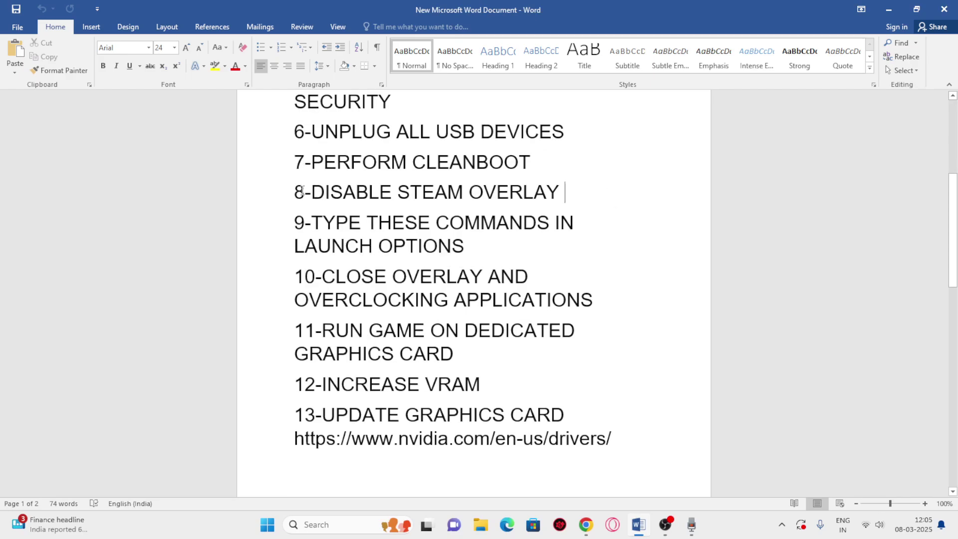
{"action": "left_click_drag", "start_coordinate": [316, 190], "coordinate": [556, 244]}
{"action": "double_click", "coordinate": [522, 253]}
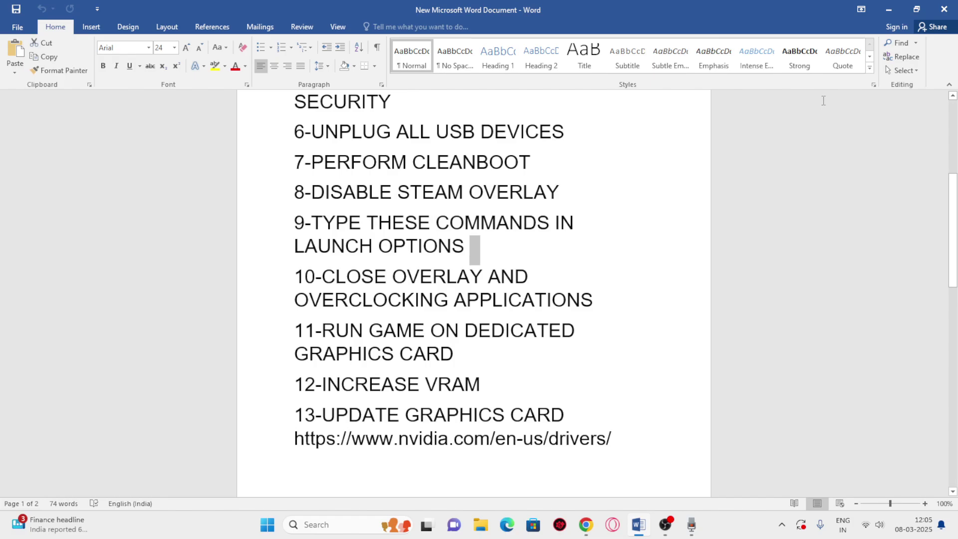
{"action": "left_click", "coordinate": [889, 9]}
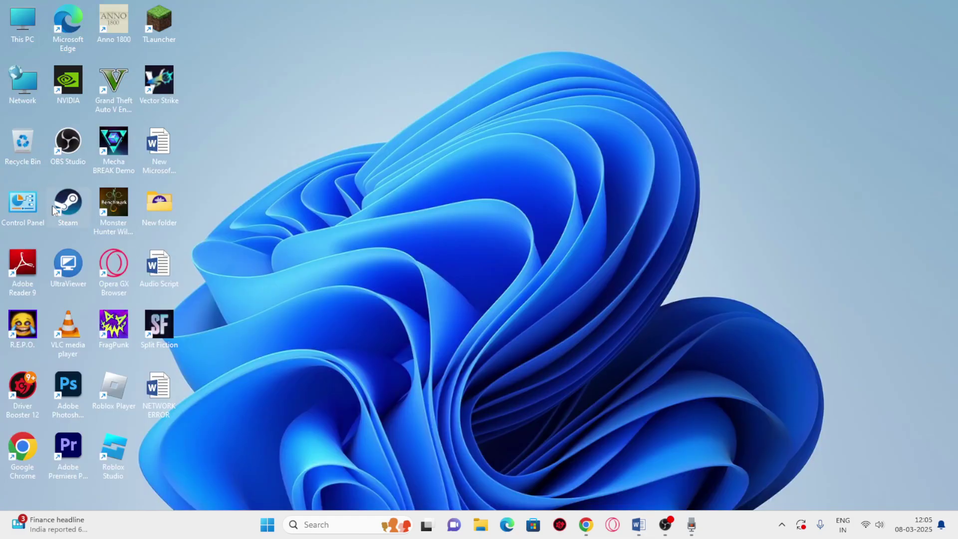
Switch to Steam, open FragPunk's properties and toggle the in-game Steam Overlay, ending with it disabled
{"action": "double_click", "coordinate": [62, 204]}
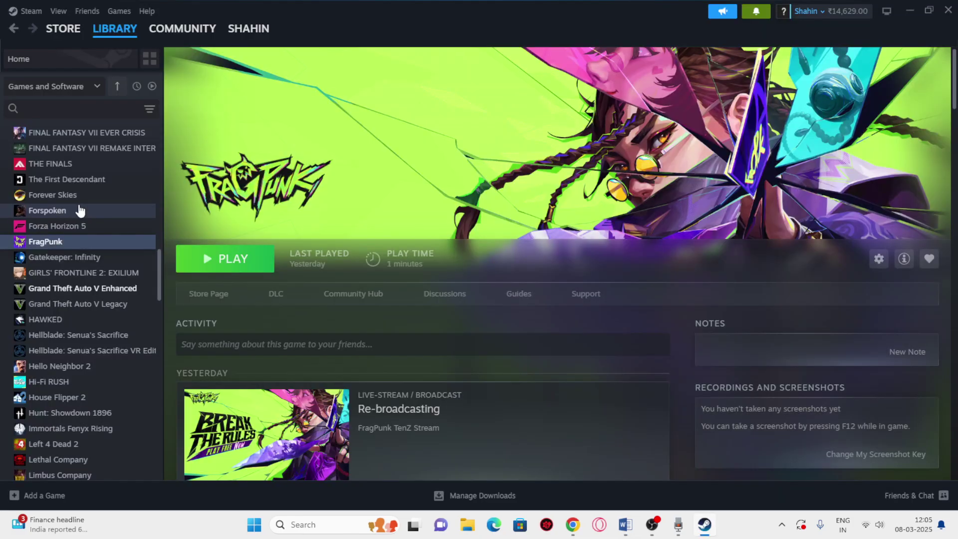
{"action": "right_click", "coordinate": [55, 245]}
{"action": "left_click", "coordinate": [74, 335]}
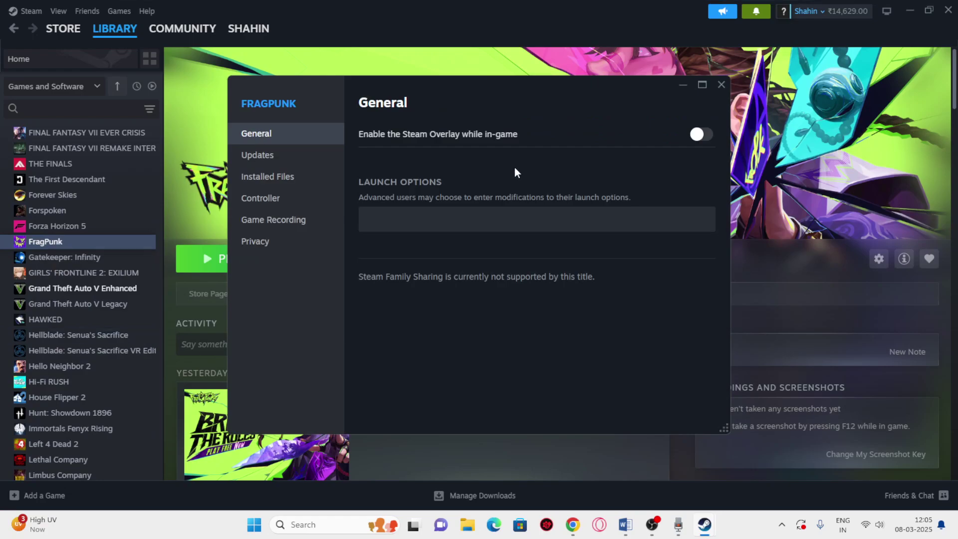
{"action": "left_click_drag", "start_coordinate": [492, 95], "coordinate": [591, 108]}
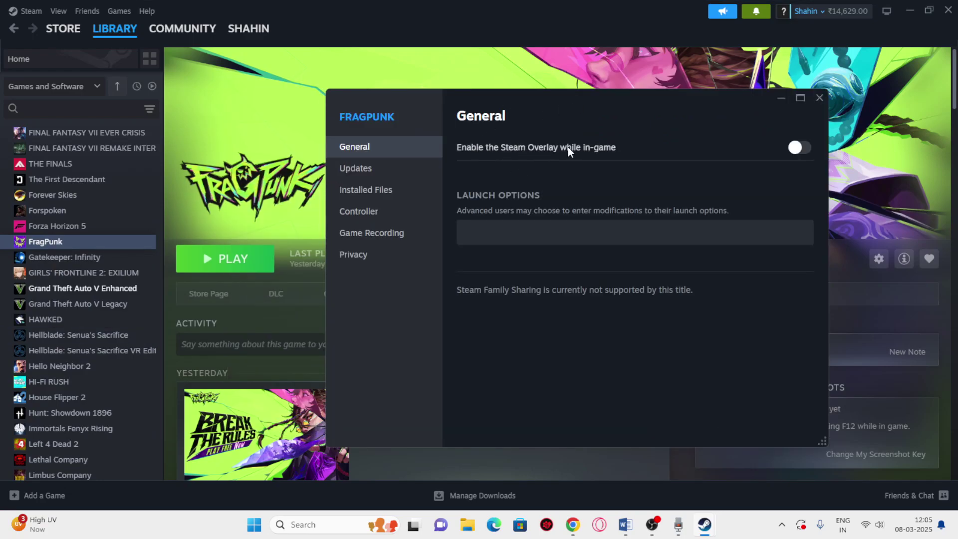
{"action": "left_click", "coordinate": [797, 150]}
{"action": "left_click", "coordinate": [800, 149]}
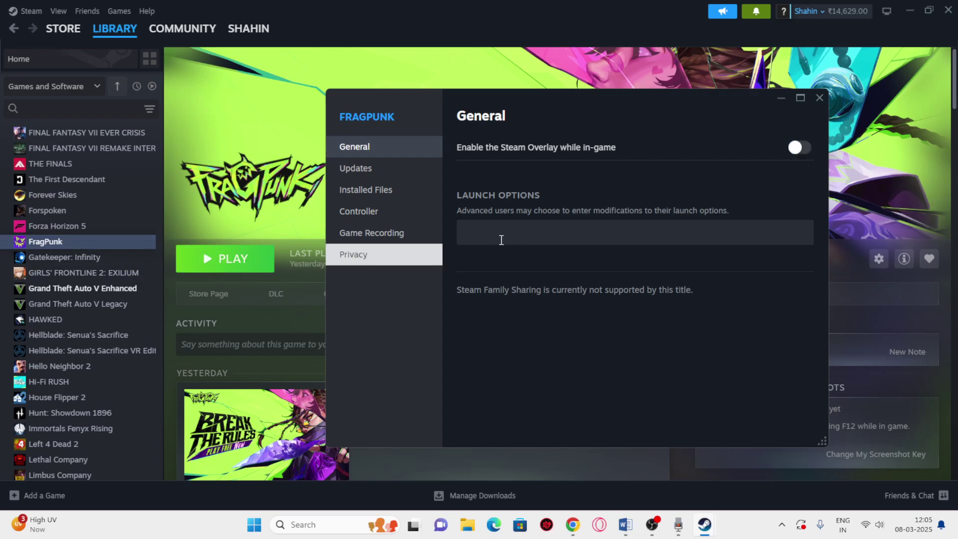
{"action": "left_click", "coordinate": [799, 148]}
{"action": "left_click", "coordinate": [799, 148]}
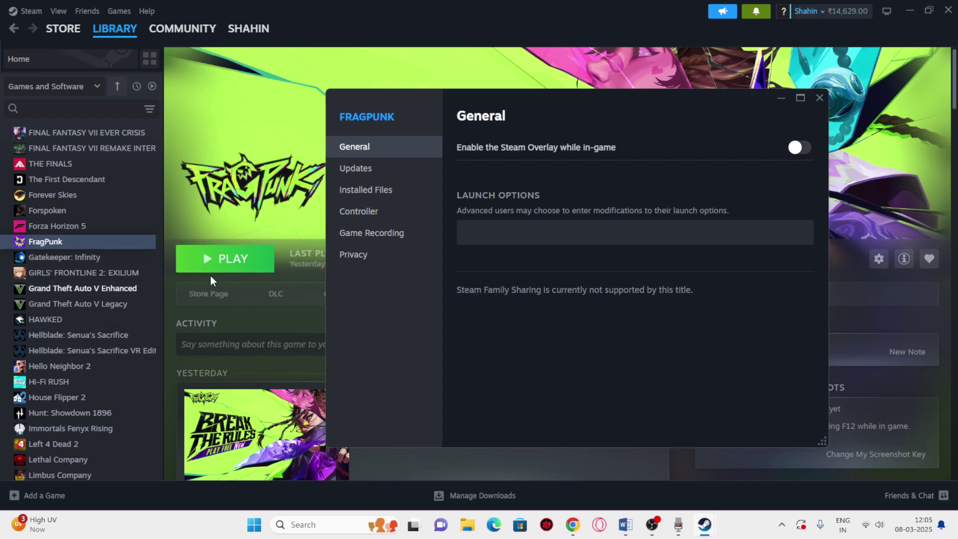
Try the -d3d11 command in FragPunk's launch options, erase it and close the properties window
{"action": "left_click", "coordinate": [484, 225]}
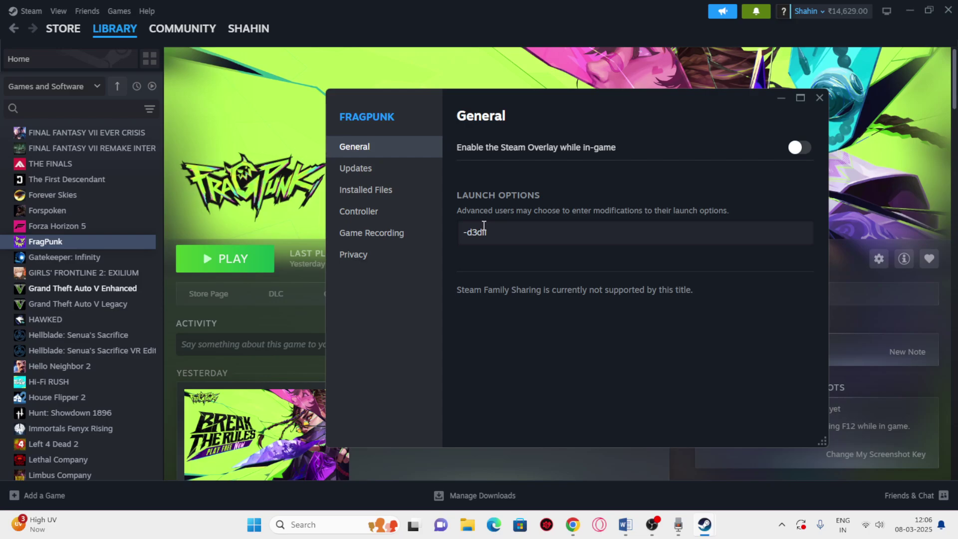
{"action": "key", "text": "BackSpace"}
{"action": "key", "text": "BackSpace"}
{"action": "key", "text": "BackSpace"}
{"action": "key", "text": "BackSpace"}
{"action": "left_click", "coordinate": [819, 98]}
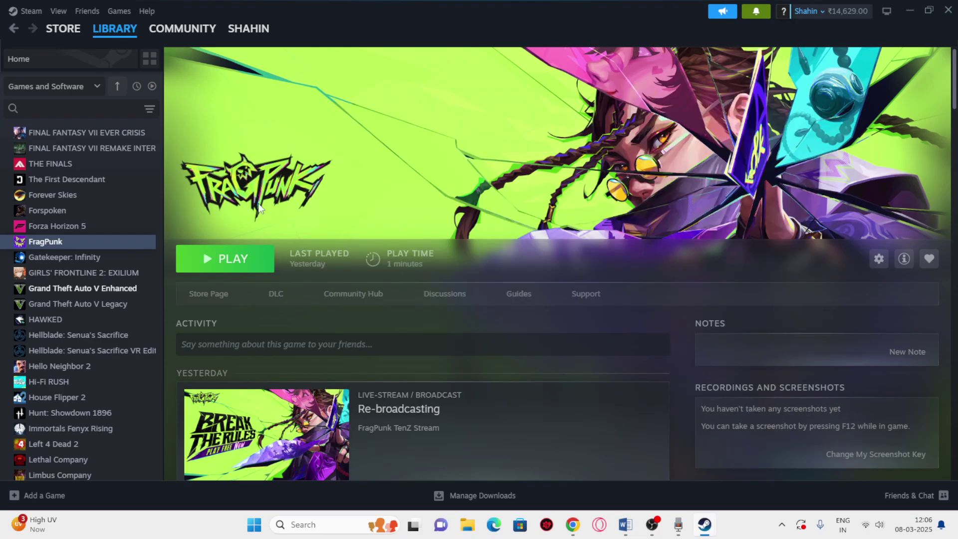
Return to the Word document and highlight the tenth fix, closing overlay and overclocking applications
{"action": "left_click", "coordinate": [625, 524]}
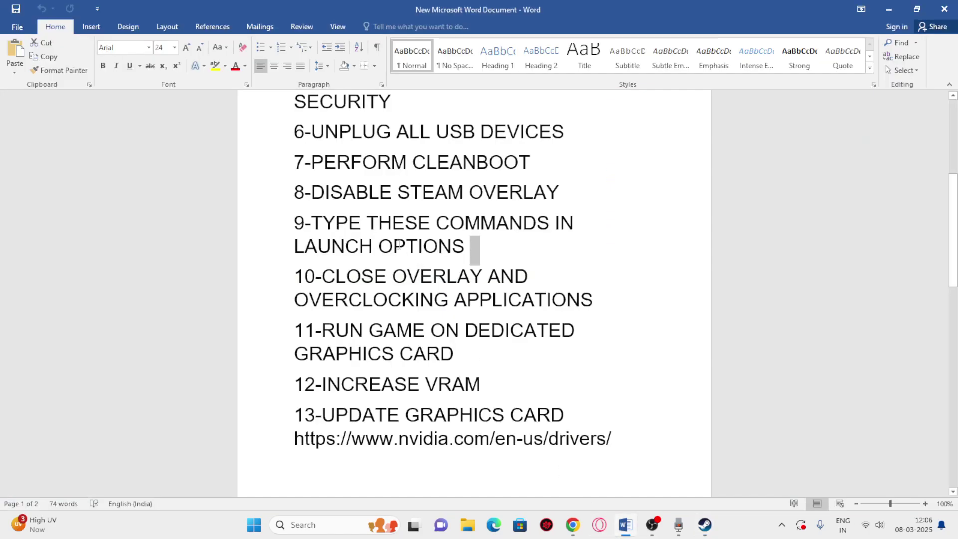
{"action": "scroll", "coordinate": [399, 244], "scroll_direction": "down", "scroll_amount": 2}
{"action": "left_click_drag", "start_coordinate": [327, 219], "coordinate": [594, 245]}
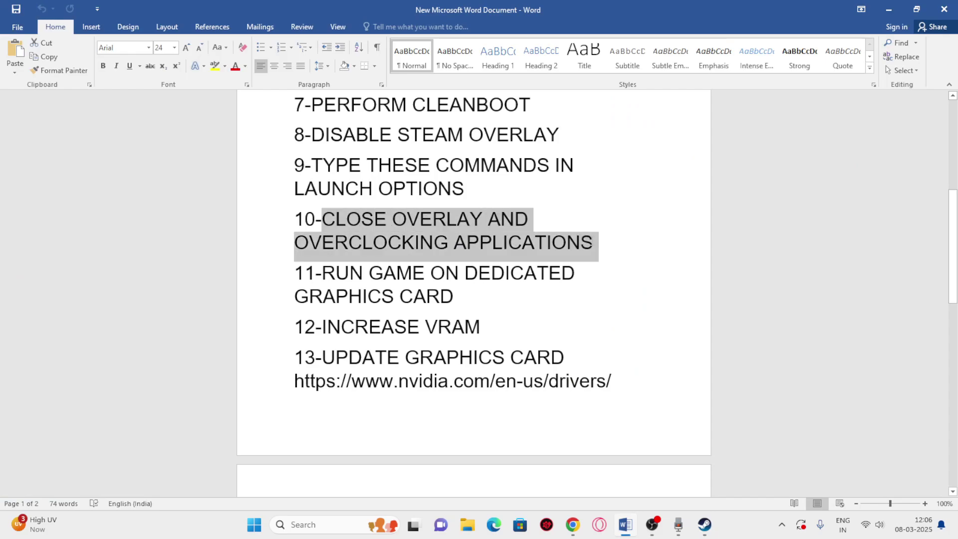
{"action": "left_click", "coordinate": [629, 252]}
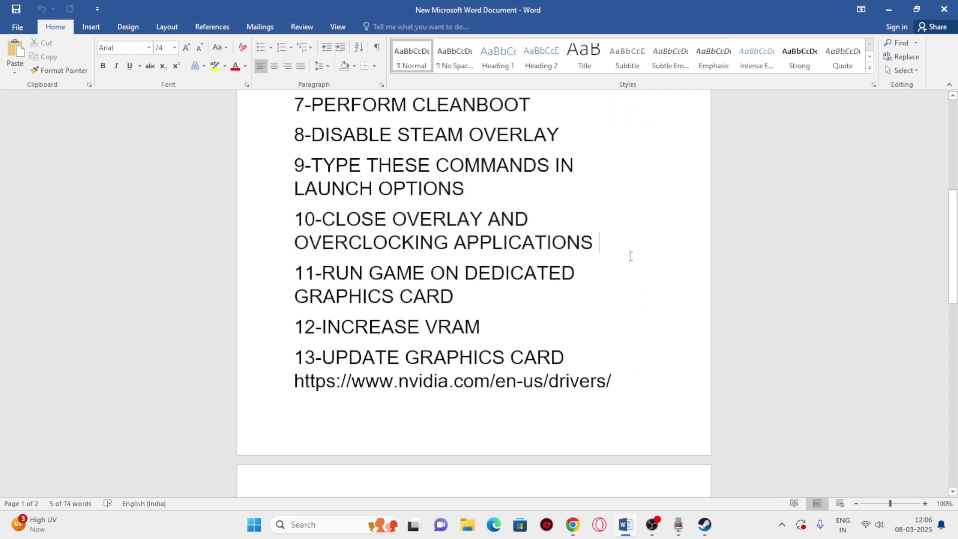
Examine the running apps and background processes in Task Manager for overlay and overclocking applications, and close it
{"action": "right_click", "coordinate": [255, 527]}
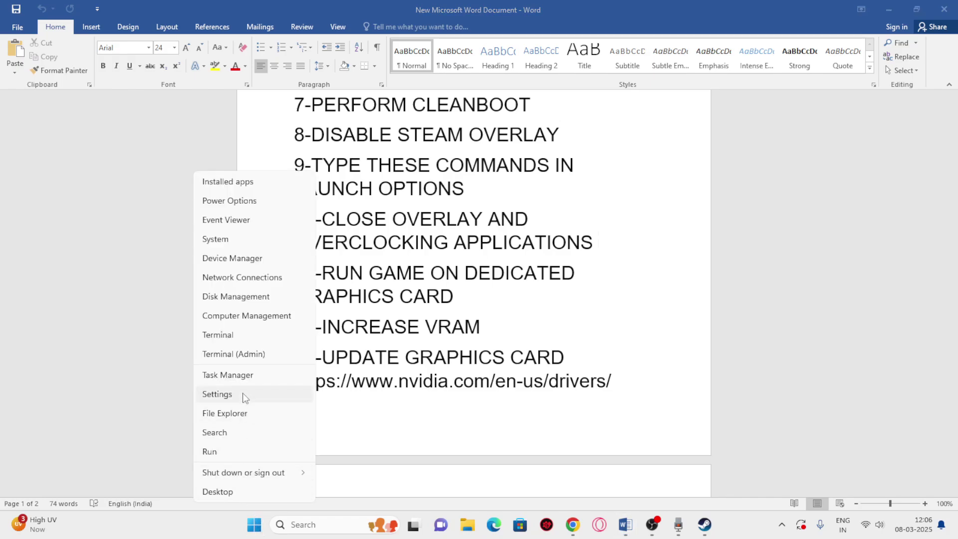
{"action": "left_click", "coordinate": [242, 374]}
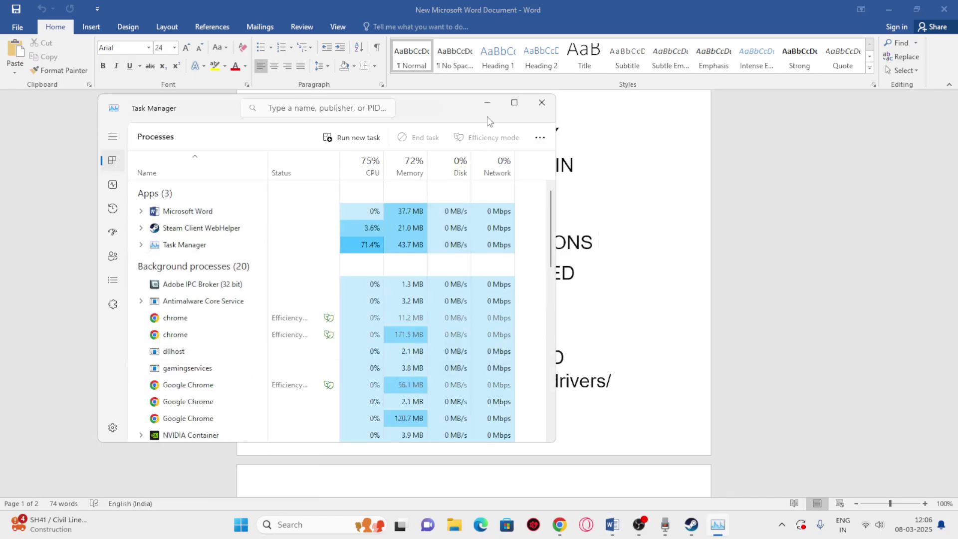
{"action": "left_click", "coordinate": [514, 102]}
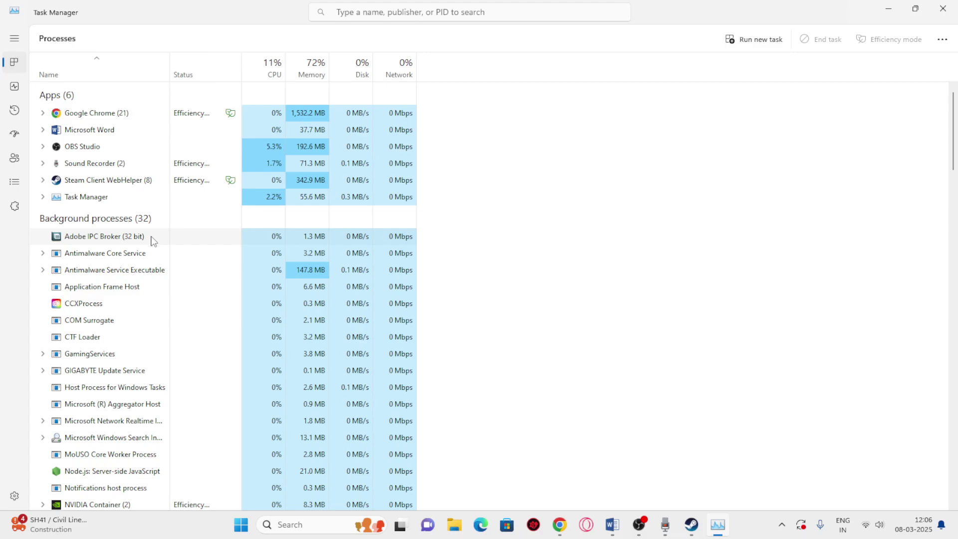
{"action": "scroll", "coordinate": [153, 269], "scroll_direction": "down", "scroll_amount": 2}
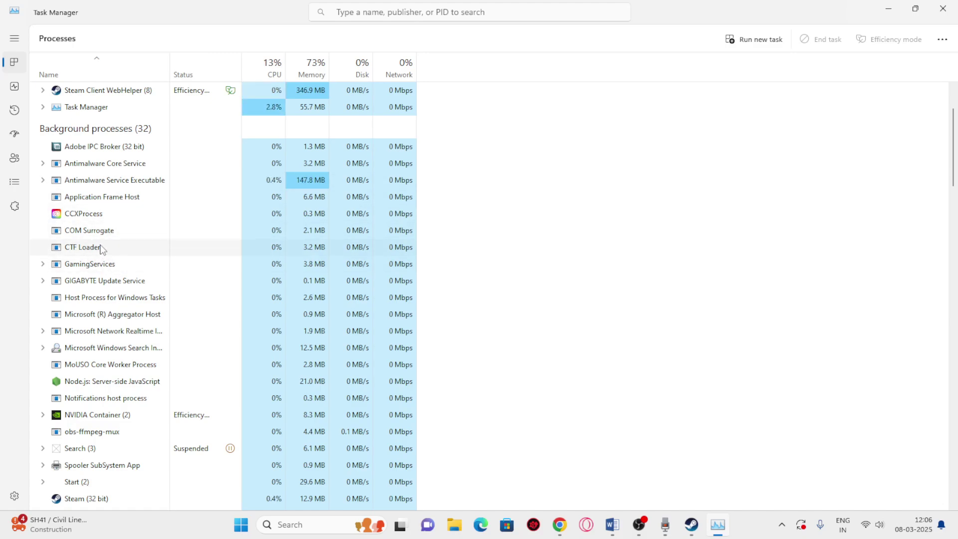
{"action": "scroll", "coordinate": [100, 250], "scroll_direction": "down", "scroll_amount": 3}
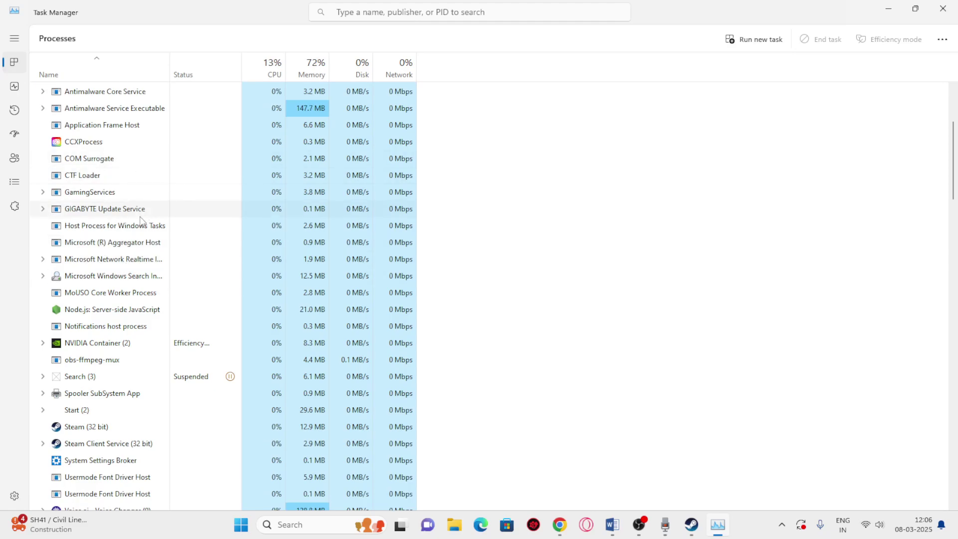
{"action": "scroll", "coordinate": [124, 204], "scroll_direction": "down", "scroll_amount": 1}
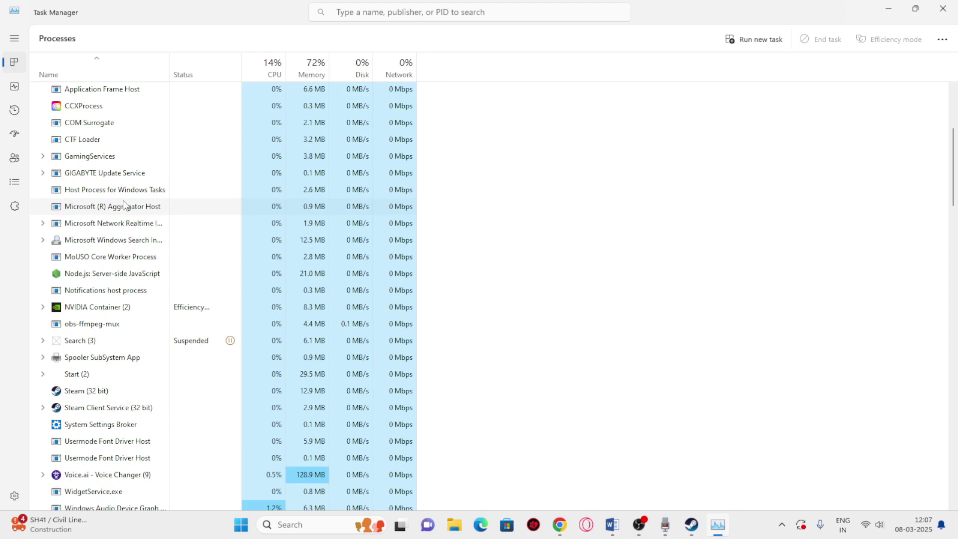
{"action": "scroll", "coordinate": [124, 205], "scroll_direction": "up", "scroll_amount": 3}
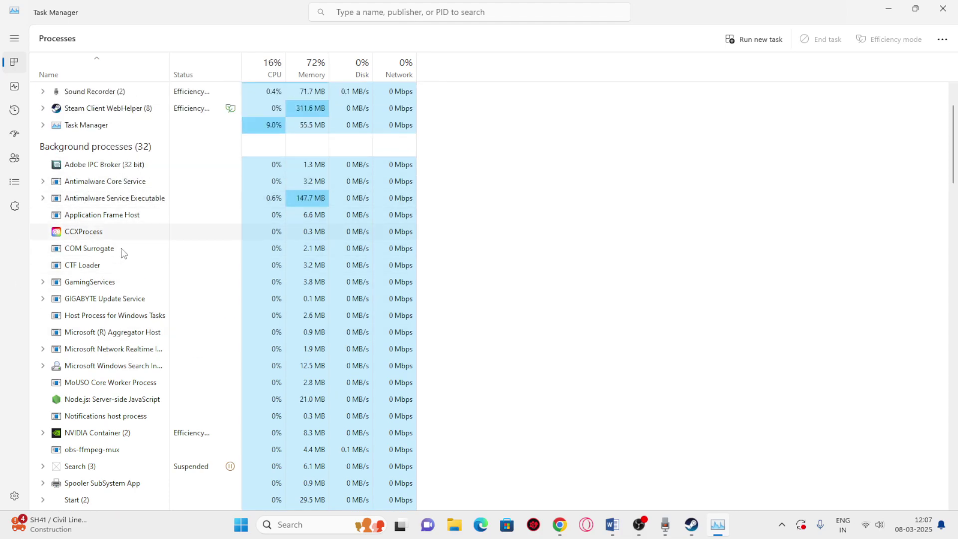
{"action": "left_click", "coordinate": [943, 8]}
Highlight the eleventh fix, running the game on the dedicated graphics card, and open the Windows Graphics settings
{"action": "scroll", "coordinate": [565, 207], "scroll_direction": "down", "scroll_amount": 2}
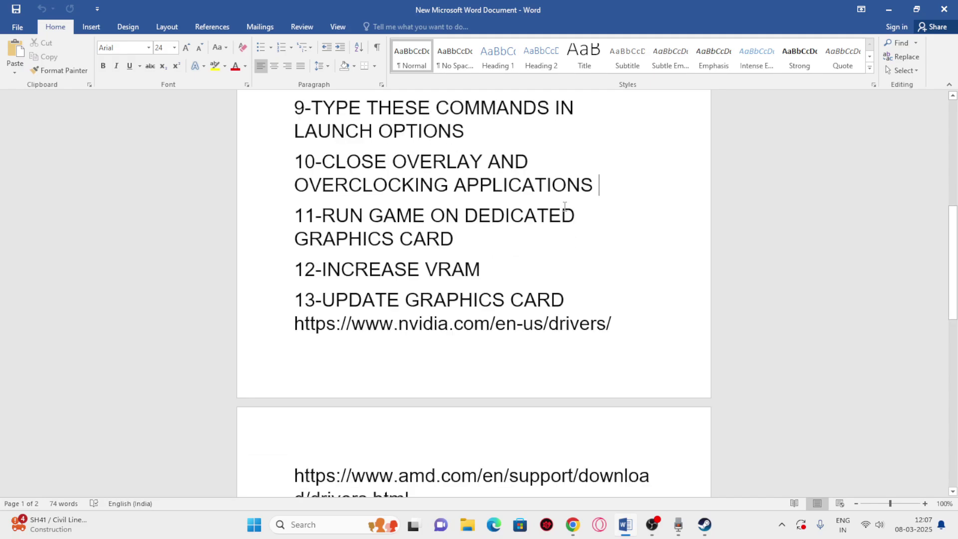
{"action": "left_click_drag", "start_coordinate": [326, 211], "coordinate": [449, 229]}
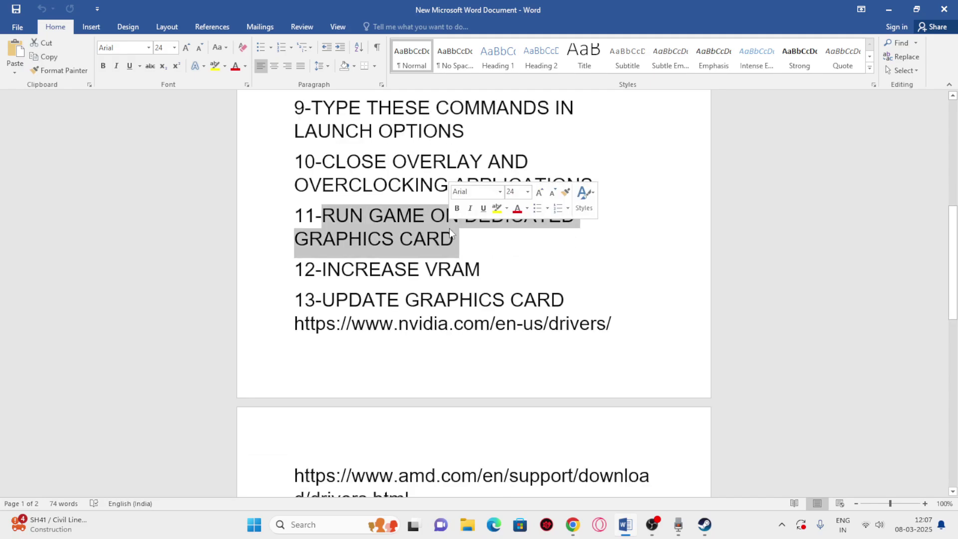
{"action": "left_click", "coordinate": [321, 526]}
{"action": "type", "text": "GRAPHICS"}
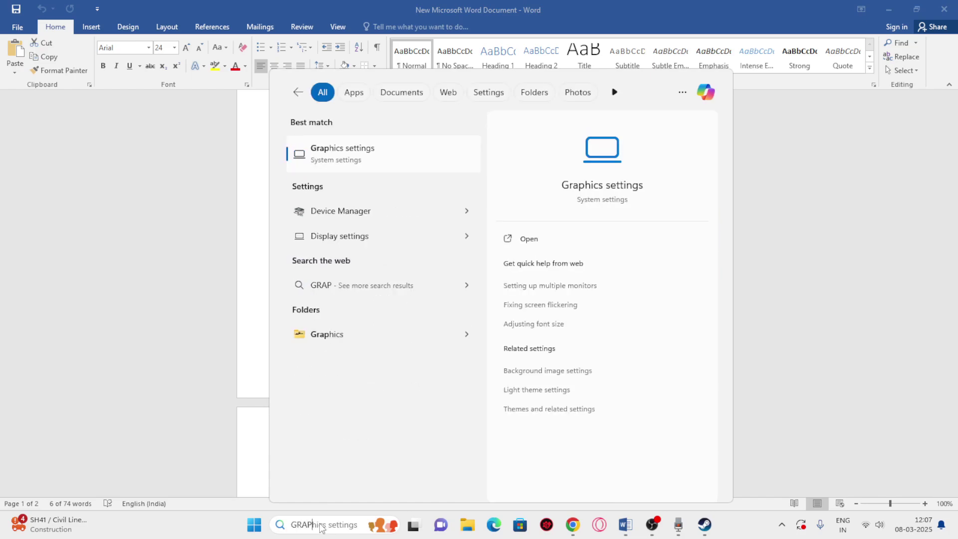
{"action": "left_click", "coordinate": [389, 153]}
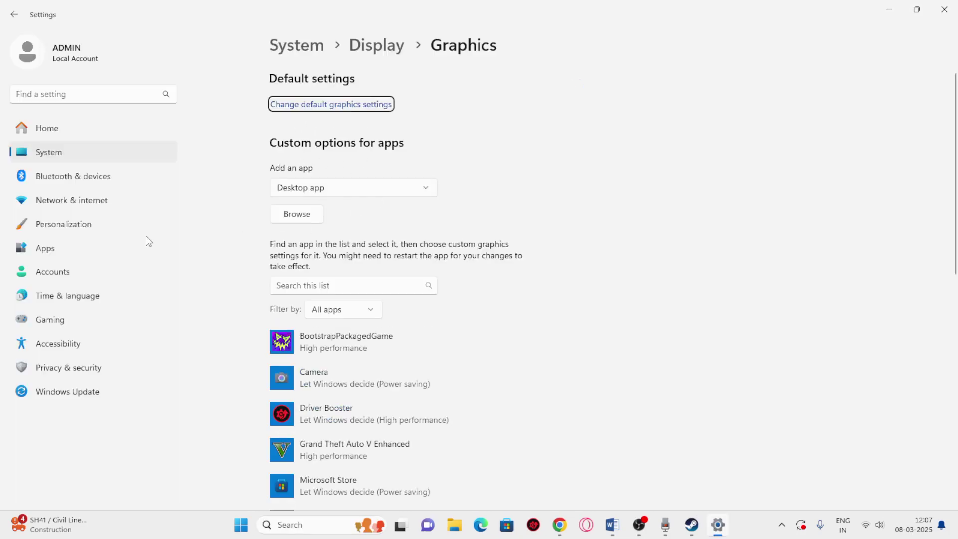
Remove the existing BootstrapPackagedGame entry from the custom graphics options for apps
{"action": "scroll", "coordinate": [637, 192], "scroll_direction": "down", "scroll_amount": 2}
{"action": "scroll", "coordinate": [637, 192], "scroll_direction": "up", "scroll_amount": 2}
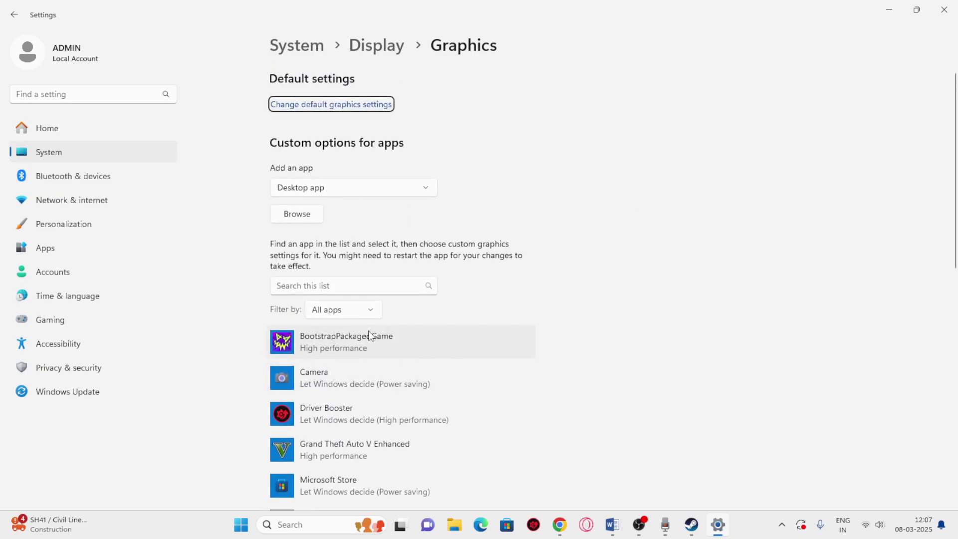
{"action": "left_click", "coordinate": [373, 348]}
{"action": "left_click", "coordinate": [508, 404]}
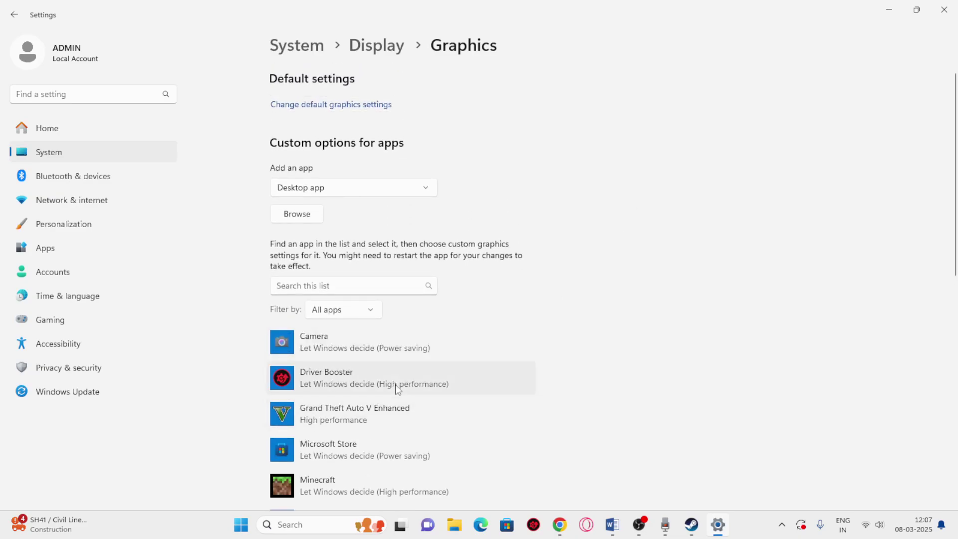
Add the FragPunk application from G:\SteamLibrary\steamapps\common\FragPunk to the custom graphics options as a desktop app
{"action": "left_click", "coordinate": [308, 218]}
{"action": "left_click", "coordinate": [143, 212]}
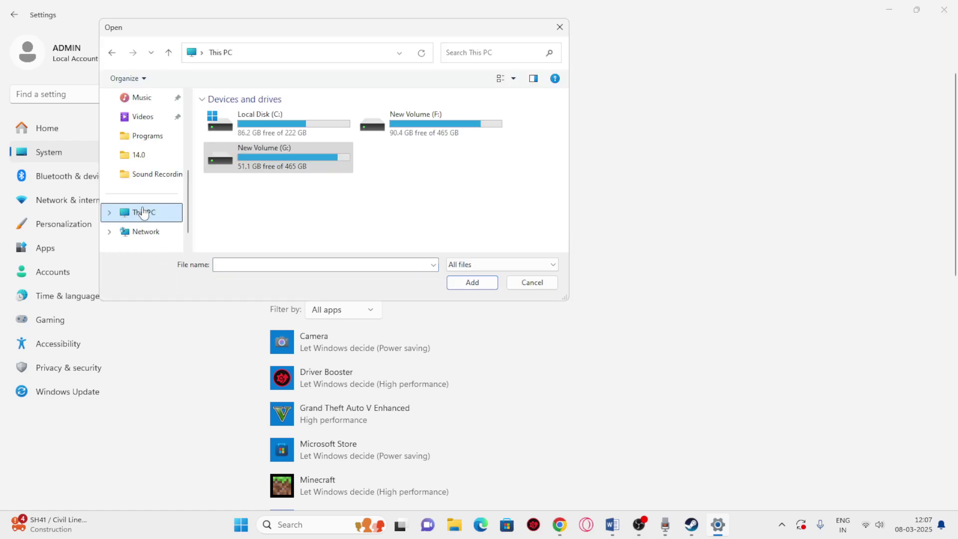
{"action": "double_click", "coordinate": [265, 153]}
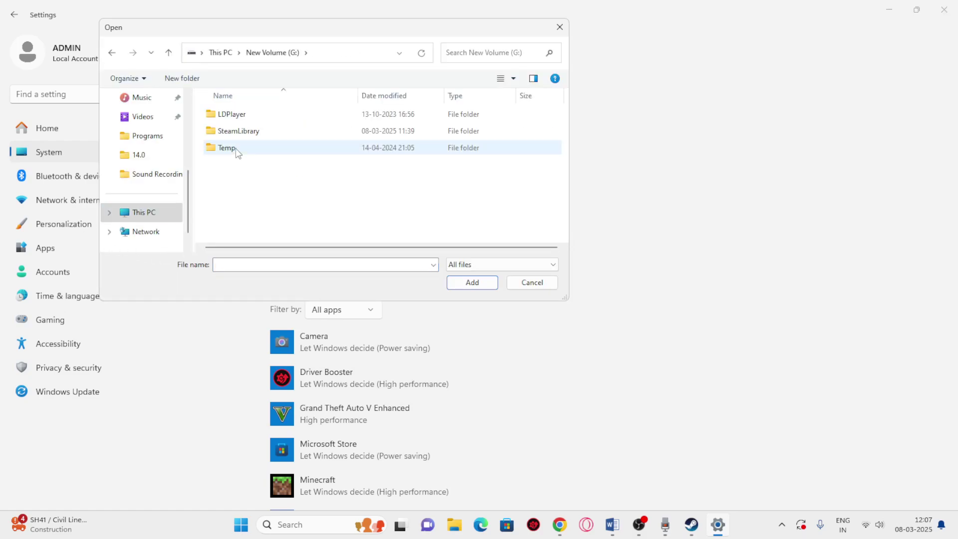
{"action": "double_click", "coordinate": [241, 135]}
{"action": "double_click", "coordinate": [241, 118]}
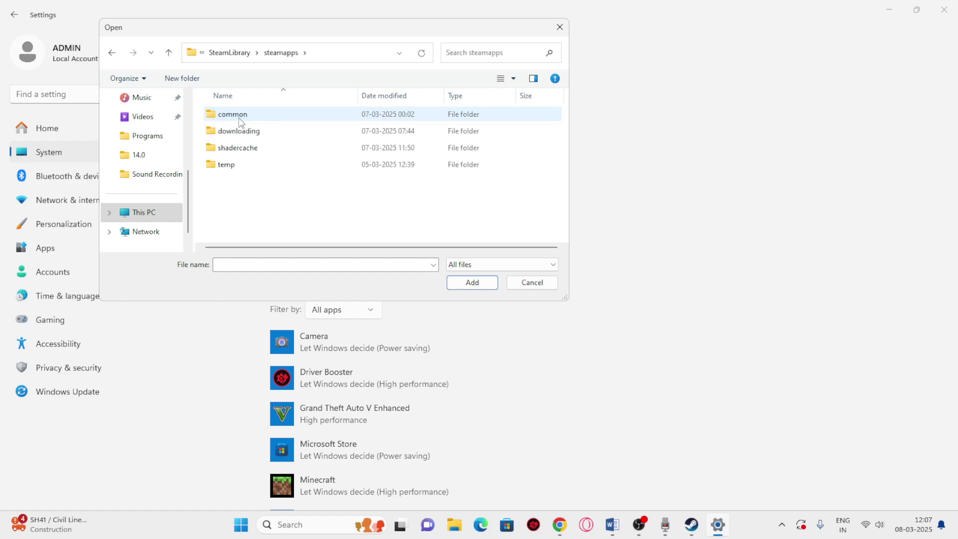
{"action": "double_click", "coordinate": [241, 119]}
{"action": "scroll", "coordinate": [245, 169], "scroll_direction": "down", "scroll_amount": 3}
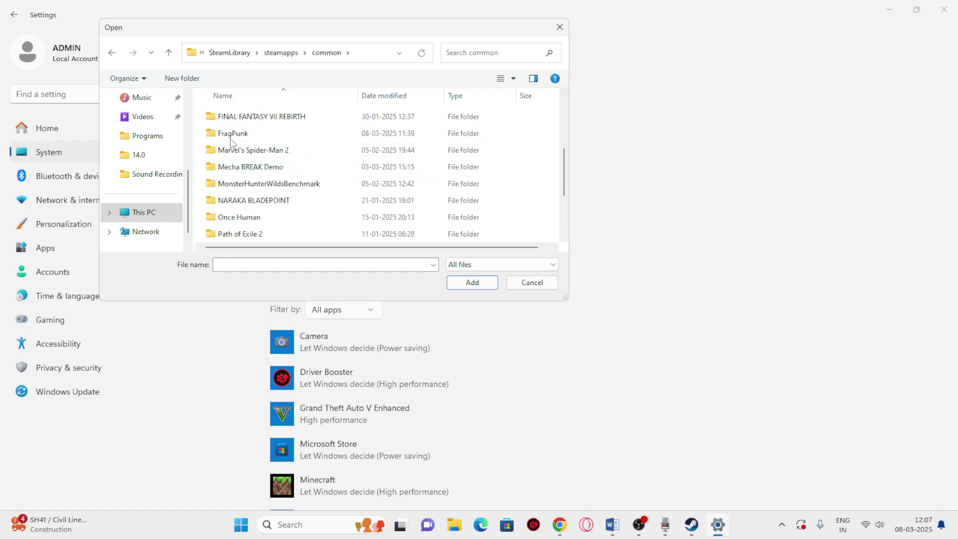
{"action": "double_click", "coordinate": [239, 134]}
{"action": "left_click", "coordinate": [238, 148]}
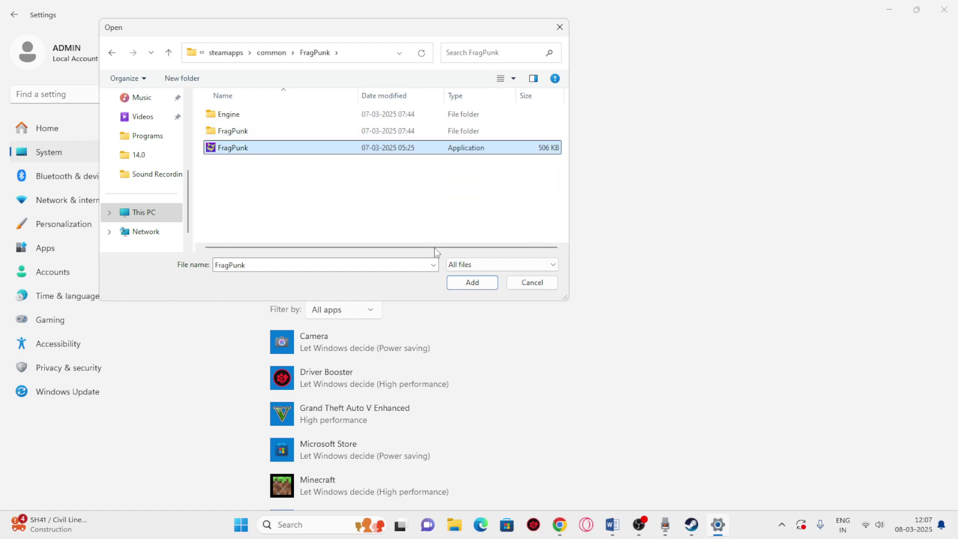
{"action": "left_click", "coordinate": [460, 282]}
Set the graphics preference of the added FragPunk entry to High performance, save it and close Settings
{"action": "scroll", "coordinate": [517, 227], "scroll_direction": "down", "scroll_amount": 3}
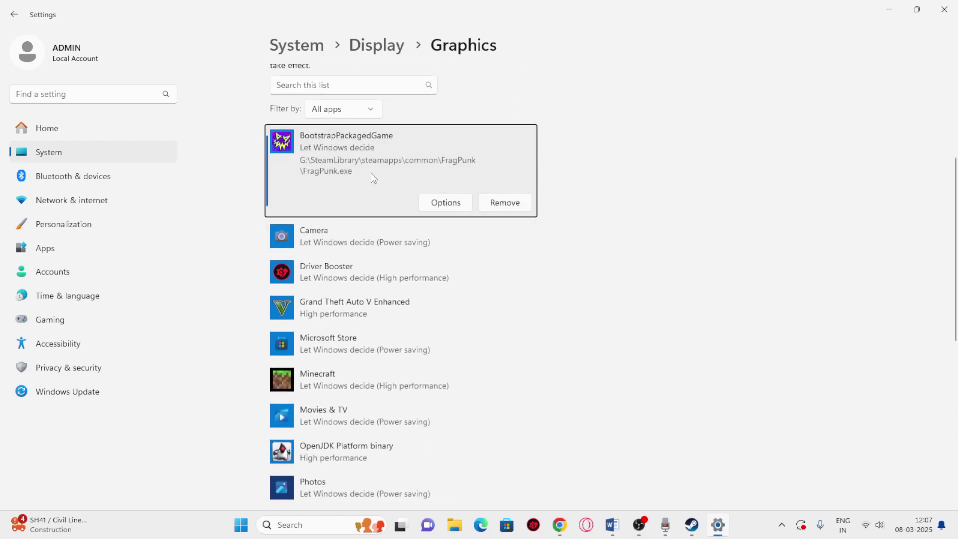
{"action": "left_click", "coordinate": [437, 204]}
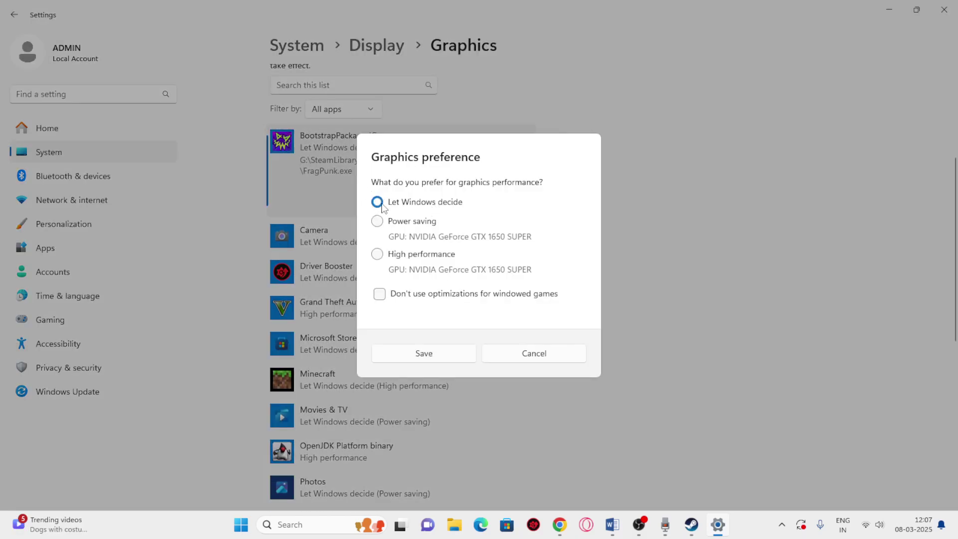
{"action": "left_click", "coordinate": [378, 256]}
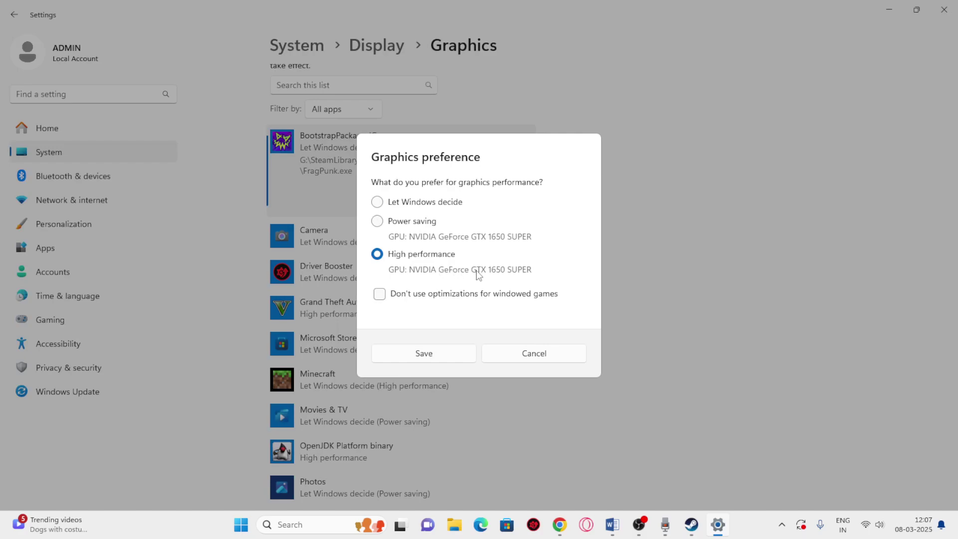
{"action": "left_click", "coordinate": [452, 354]}
{"action": "left_click", "coordinate": [944, 9]}
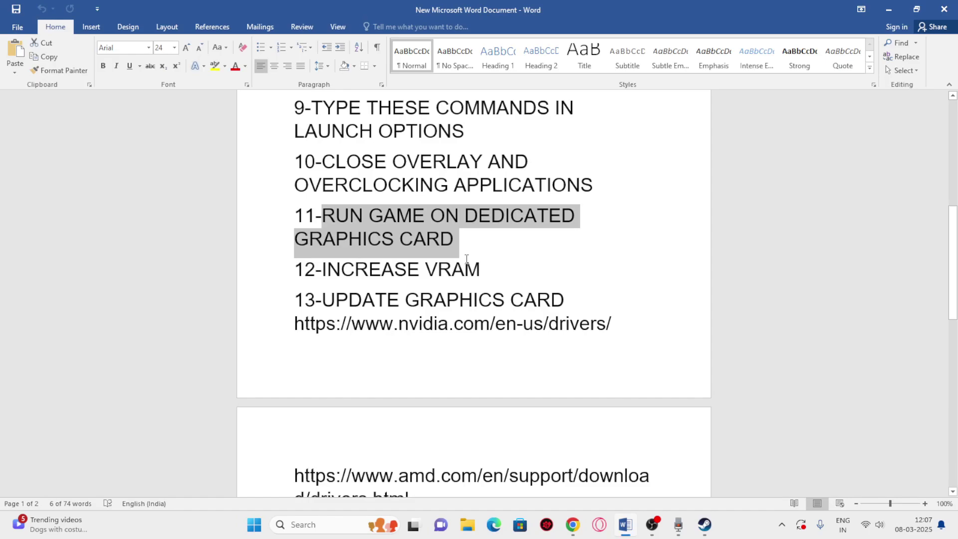
Highlight the twelfth fix in the list, increasing VRAM, and clear the highlight again
{"action": "left_click", "coordinate": [486, 260]}
{"action": "left_click_drag", "start_coordinate": [297, 270], "coordinate": [492, 272]}
{"action": "left_click", "coordinate": [489, 270]}
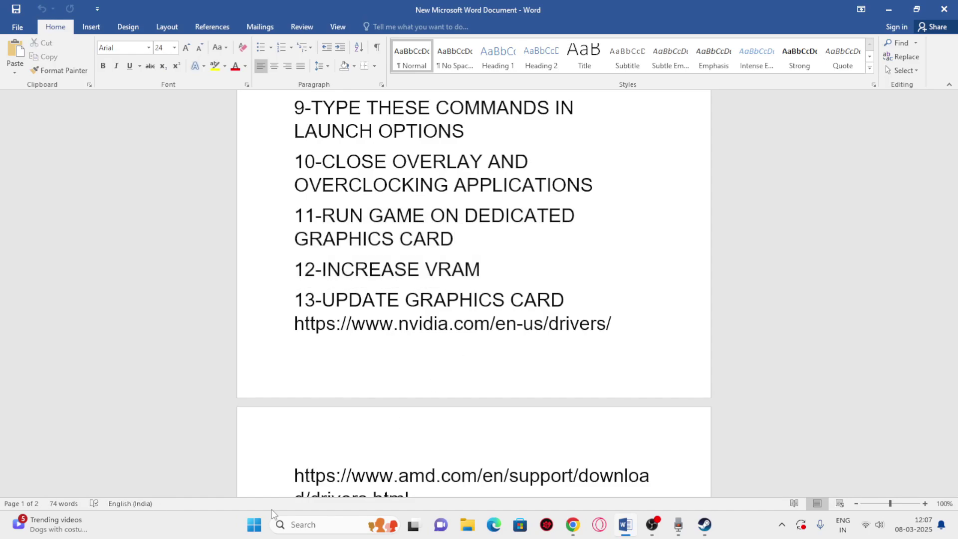
Open the Virtual Memory settings from the advanced system performance options and choose a custom paging file size for drive G:
{"action": "left_click", "coordinate": [286, 525]}
{"action": "type", "text": "VIEW"}
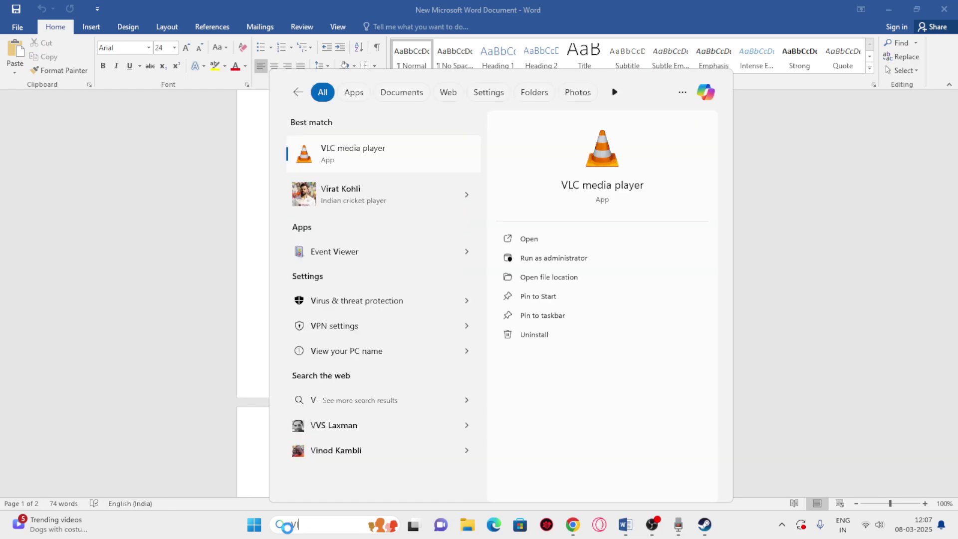
{"action": "left_click", "coordinate": [344, 158]}
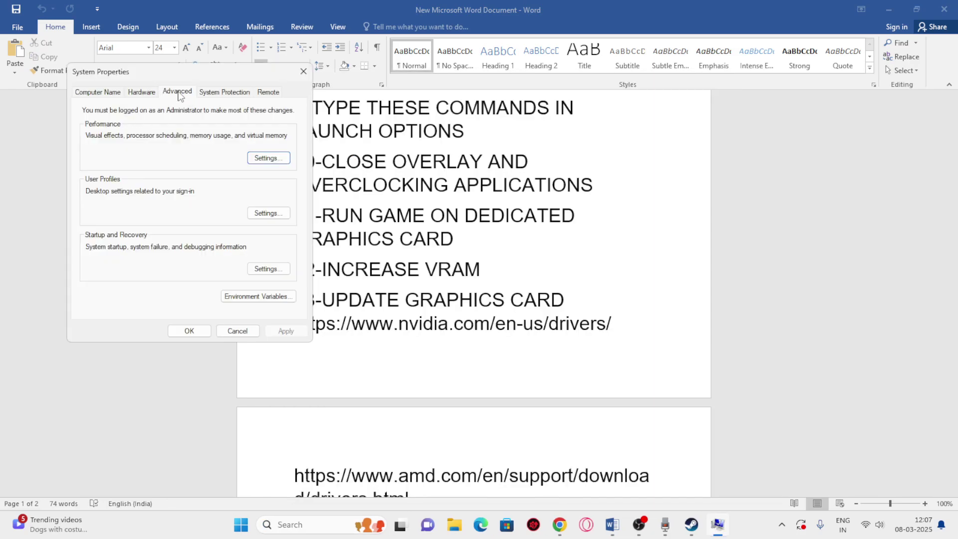
{"action": "left_click", "coordinate": [264, 158]}
{"action": "left_click", "coordinate": [160, 139]}
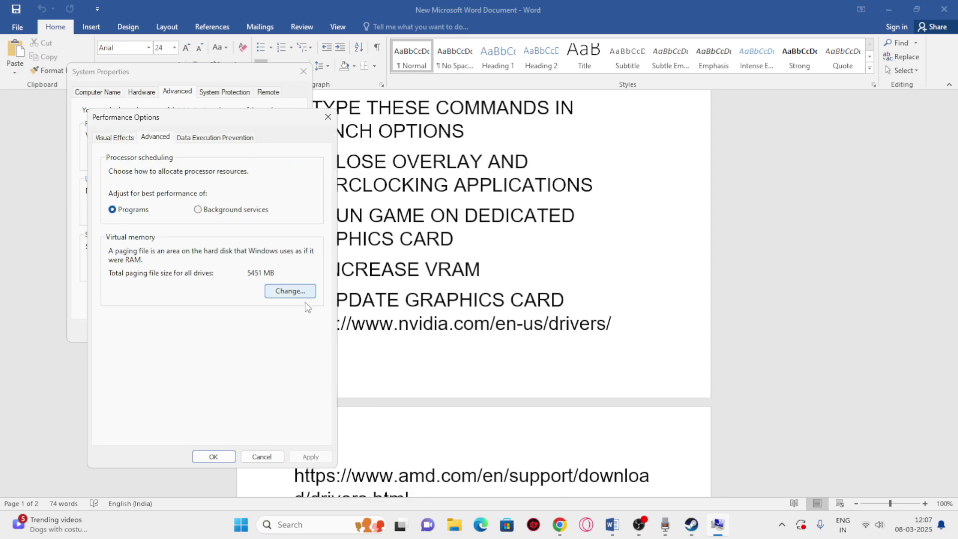
{"action": "left_click", "coordinate": [297, 291]}
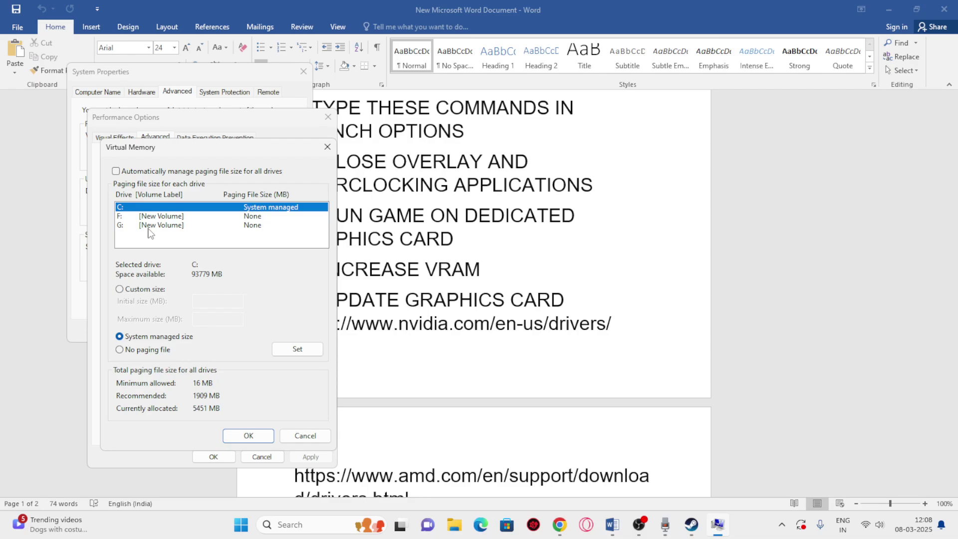
{"action": "left_click", "coordinate": [120, 225]}
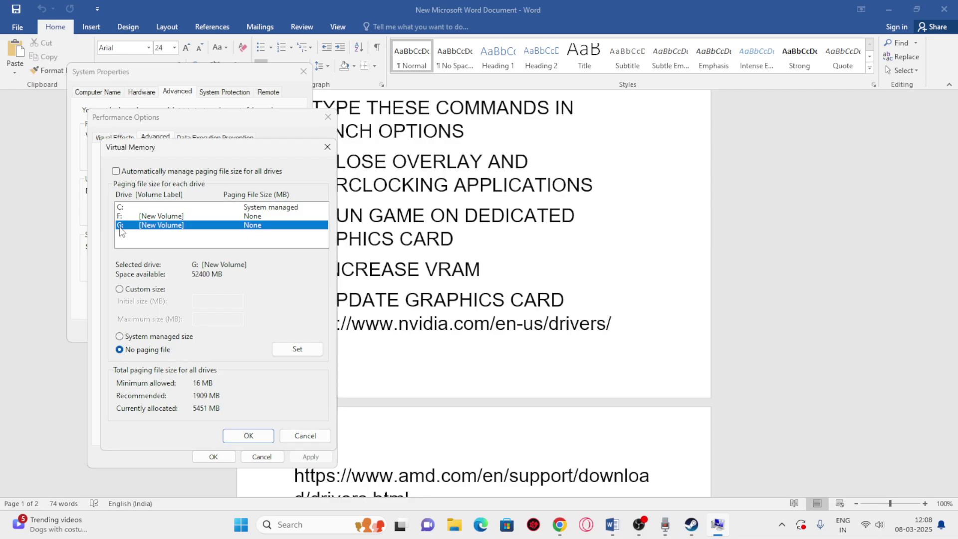
{"action": "left_click", "coordinate": [119, 289]}
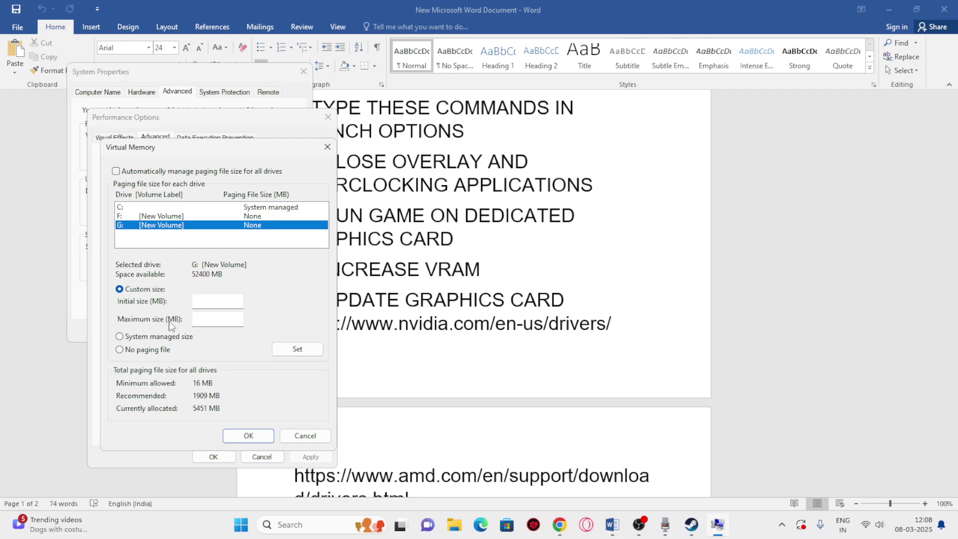
Open Calculator and compute the initial paging file size as 16 × 1024 × 1.5
{"action": "left_click", "coordinate": [291, 529]}
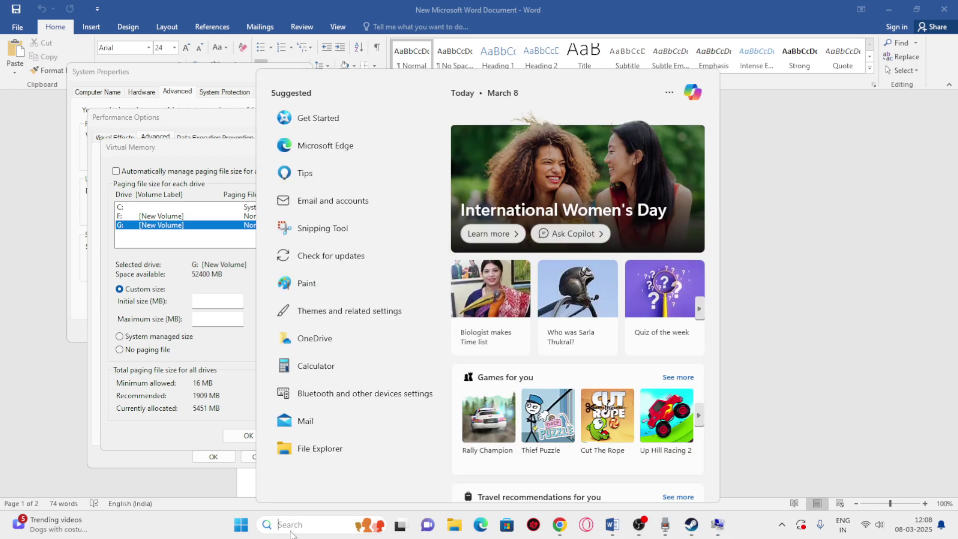
{"action": "type", "text": "CACL"}
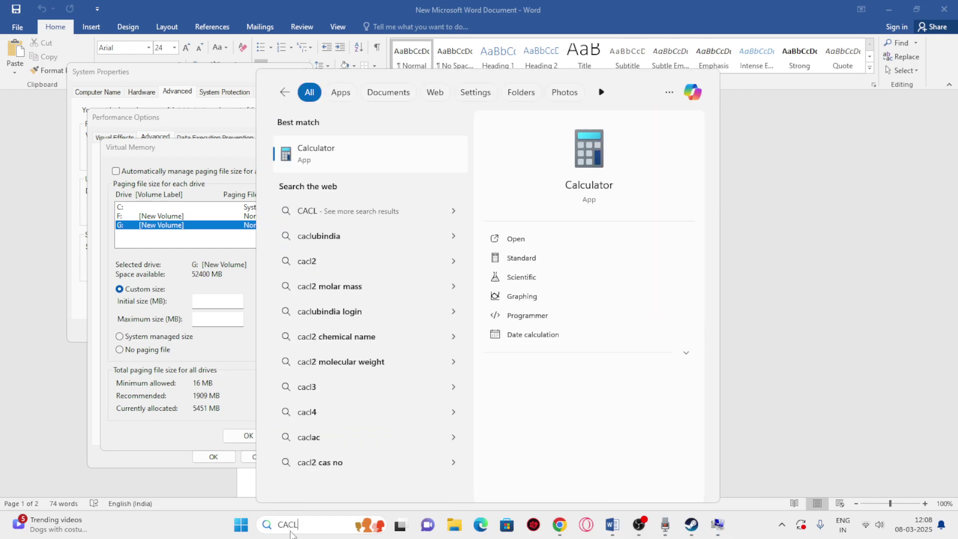
{"action": "left_click", "coordinate": [305, 150]}
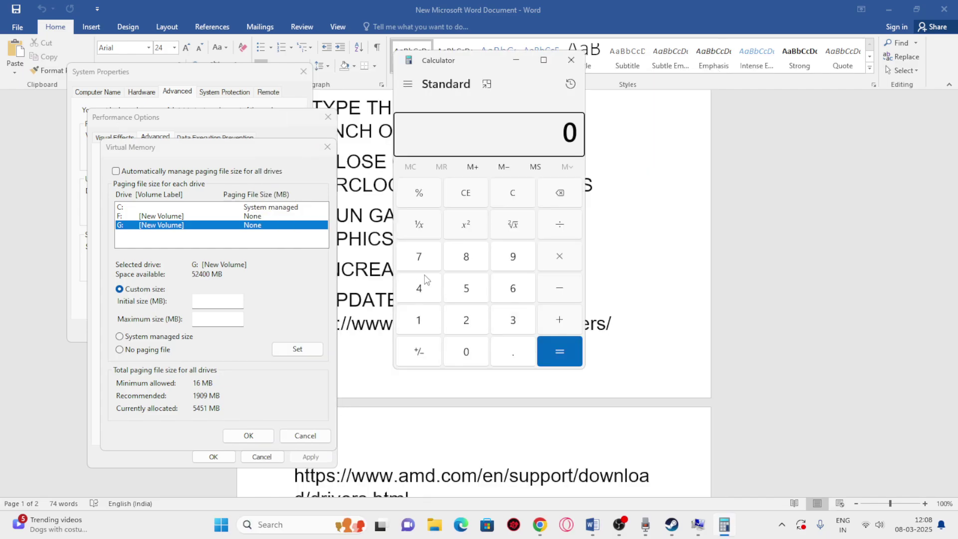
{"action": "left_click", "coordinate": [418, 320]}
{"action": "left_click", "coordinate": [510, 294]}
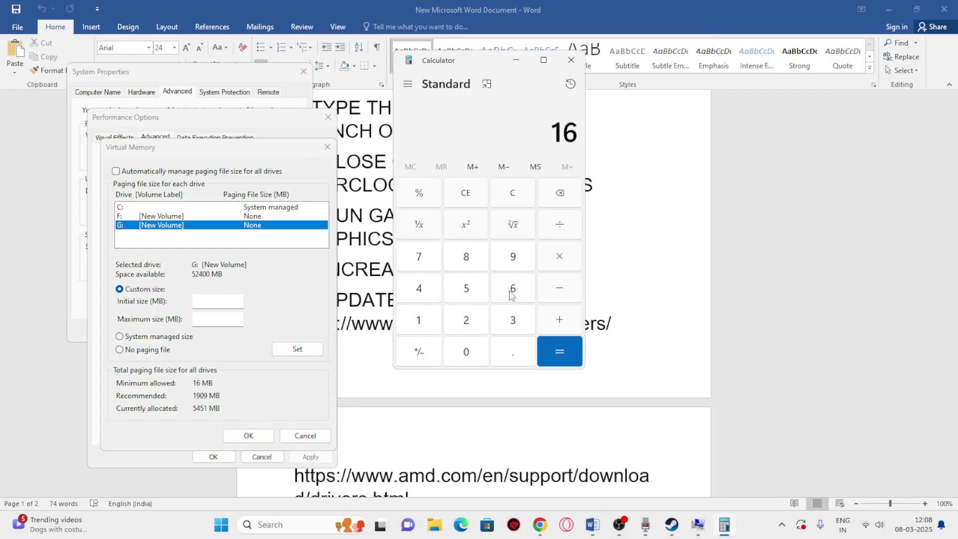
{"action": "left_click", "coordinate": [559, 265]}
{"action": "left_click", "coordinate": [427, 318]}
{"action": "left_click", "coordinate": [466, 352]}
{"action": "left_click", "coordinate": [466, 320]}
{"action": "left_click", "coordinate": [418, 289]}
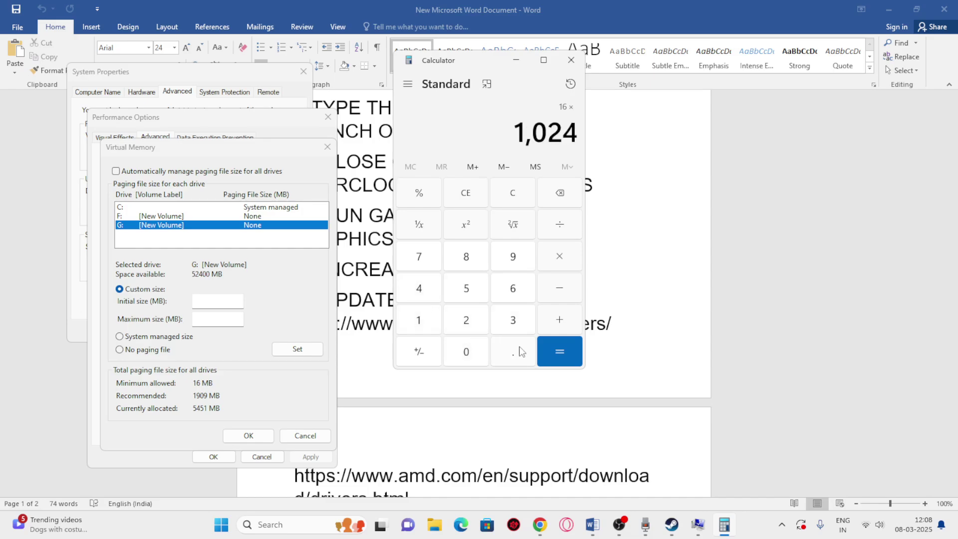
{"action": "left_click", "coordinate": [554, 352]}
{"action": "left_click", "coordinate": [559, 264]}
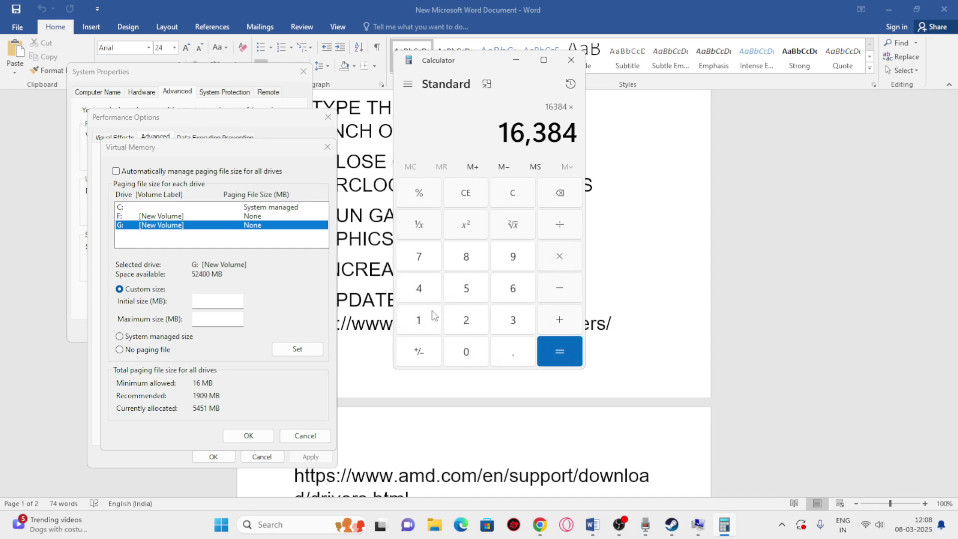
{"action": "left_click", "coordinate": [429, 318]}
{"action": "left_click", "coordinate": [506, 352]}
{"action": "left_click", "coordinate": [466, 297]}
{"action": "left_click", "coordinate": [559, 352]}
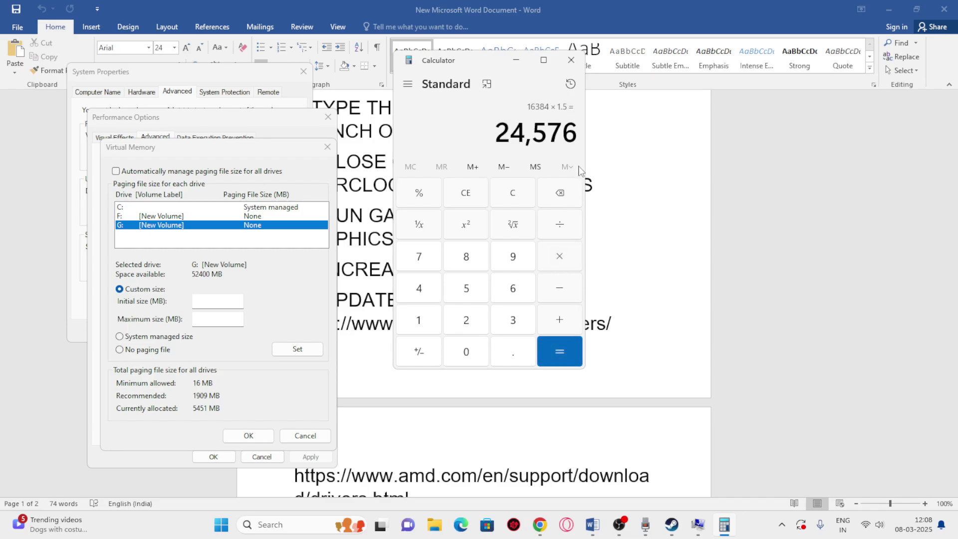
Copy the calculated 24,576 into the initial size for drive G:
{"action": "left_click_drag", "start_coordinate": [495, 132], "coordinate": [576, 137]}
{"action": "right_click", "coordinate": [578, 139]}
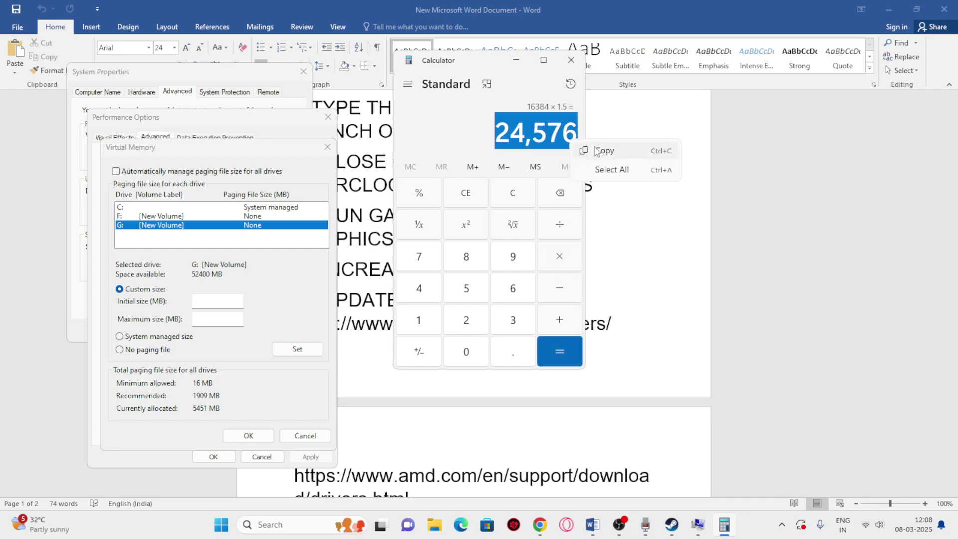
{"action": "left_click", "coordinate": [599, 150]}
{"action": "right_click", "coordinate": [208, 301]}
{"action": "left_click", "coordinate": [237, 335]}
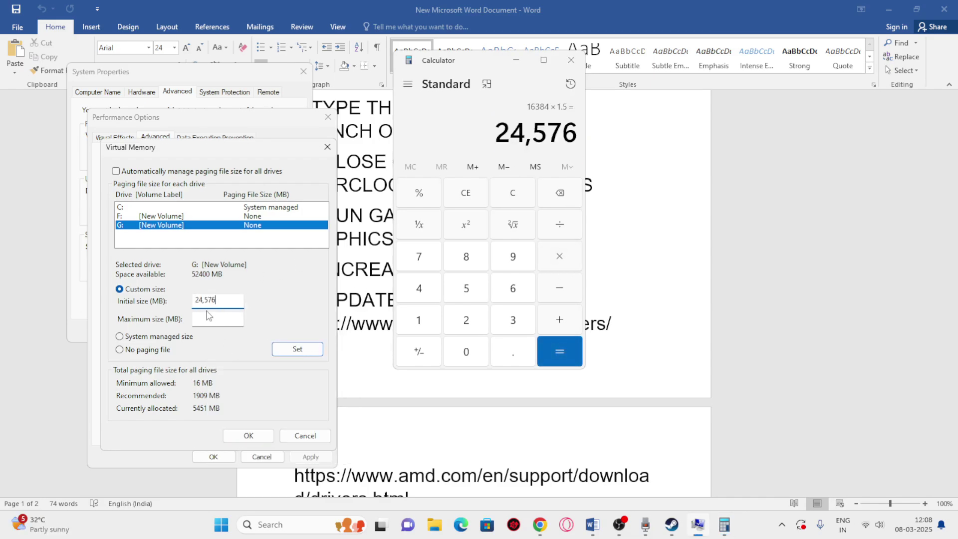
Clear the calculator and compute the maximum paging file size as 16 × 1024 × 3
{"action": "left_click", "coordinate": [465, 193]}
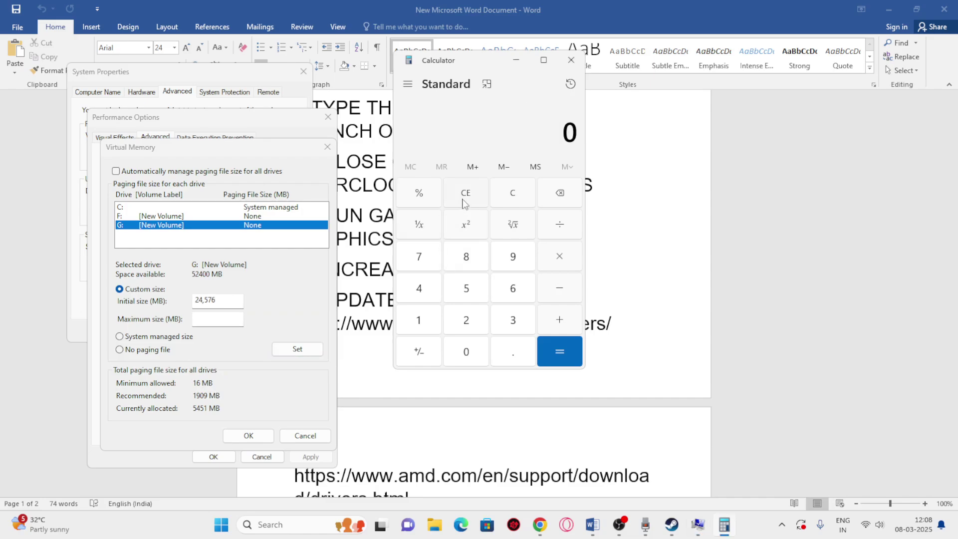
{"action": "left_click", "coordinate": [419, 320]}
{"action": "left_click", "coordinate": [508, 297]}
{"action": "left_click", "coordinate": [544, 267]}
{"action": "left_click", "coordinate": [427, 318]}
{"action": "left_click", "coordinate": [459, 350]}
{"action": "left_click", "coordinate": [466, 320]}
{"action": "left_click", "coordinate": [416, 286]}
{"action": "left_click", "coordinate": [543, 361]}
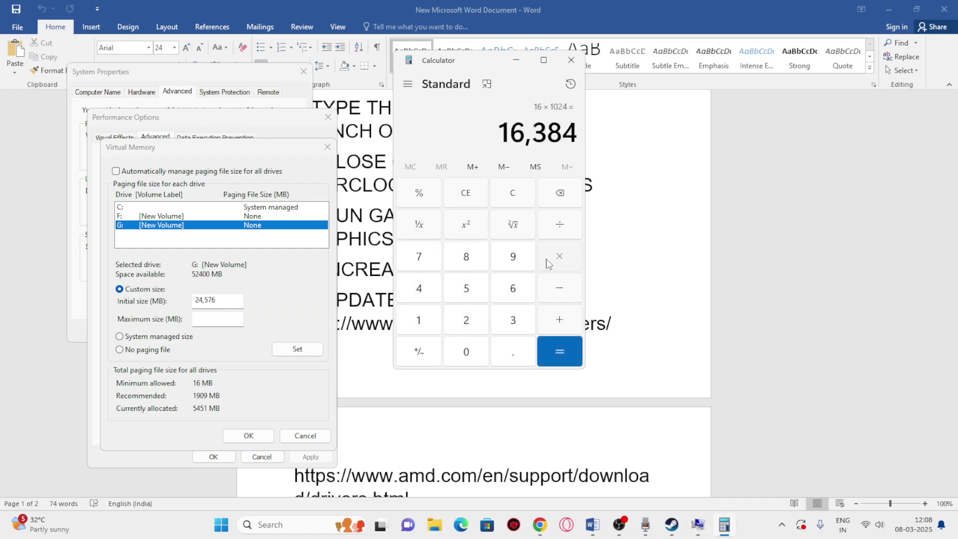
{"action": "left_click", "coordinate": [547, 264]}
{"action": "left_click", "coordinate": [502, 319]}
{"action": "left_click", "coordinate": [559, 320]}
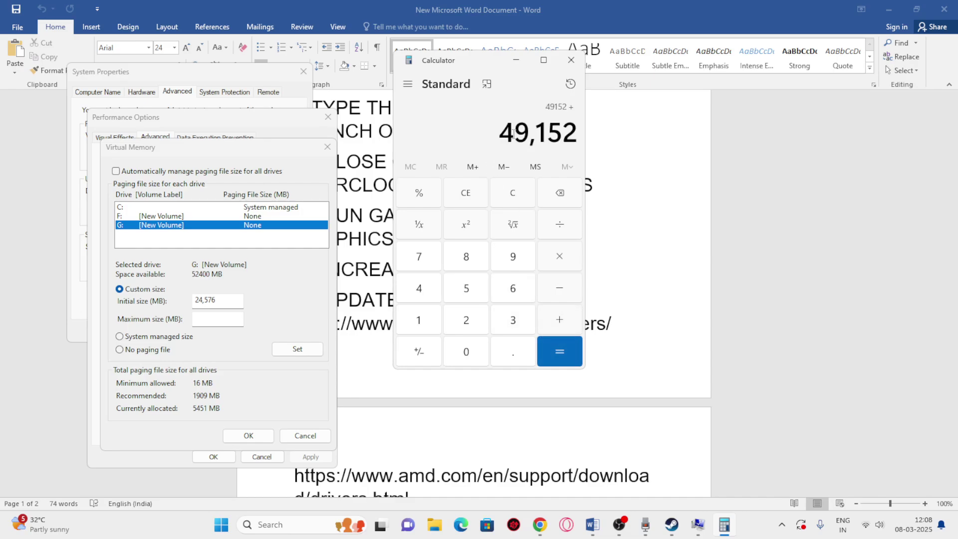
Copy the calculated 49,152 into the maximum size for drive G:, then confirm and close the virtual memory and system dialogs
{"action": "left_click_drag", "start_coordinate": [512, 134], "coordinate": [580, 136]}
{"action": "right_click", "coordinate": [581, 136]}
{"action": "left_click", "coordinate": [604, 147]}
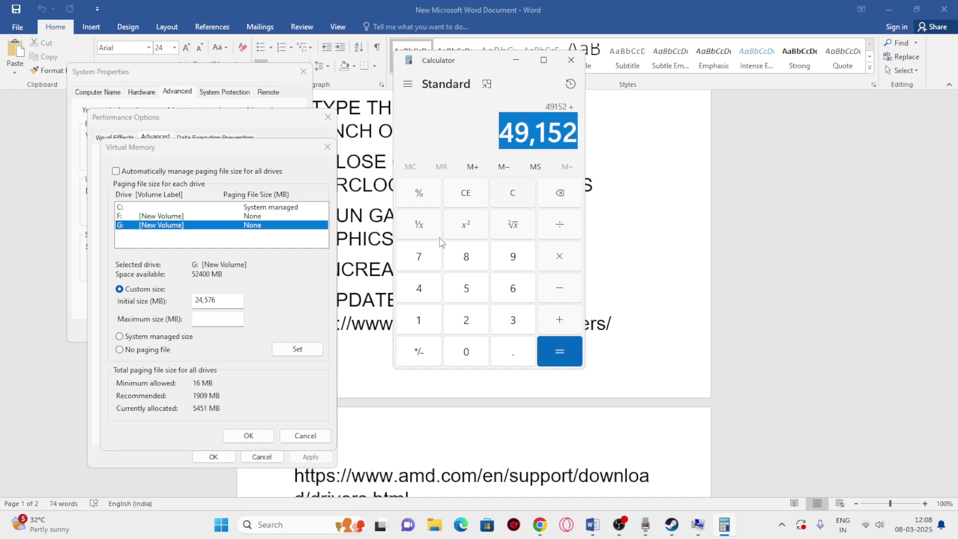
{"action": "right_click", "coordinate": [201, 318]}
{"action": "left_click", "coordinate": [215, 369]}
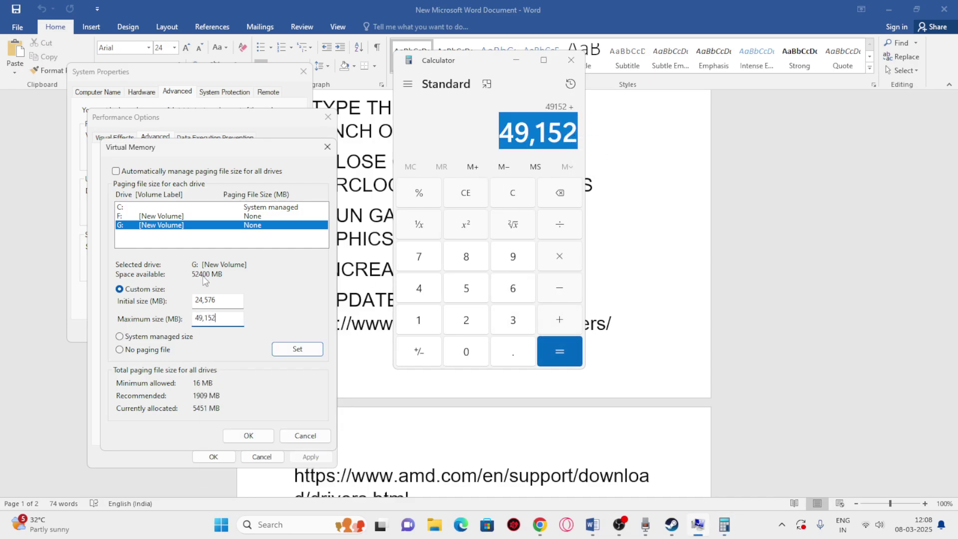
{"action": "left_click", "coordinate": [234, 435]}
{"action": "left_click", "coordinate": [214, 456]}
{"action": "left_click", "coordinate": [304, 72]}
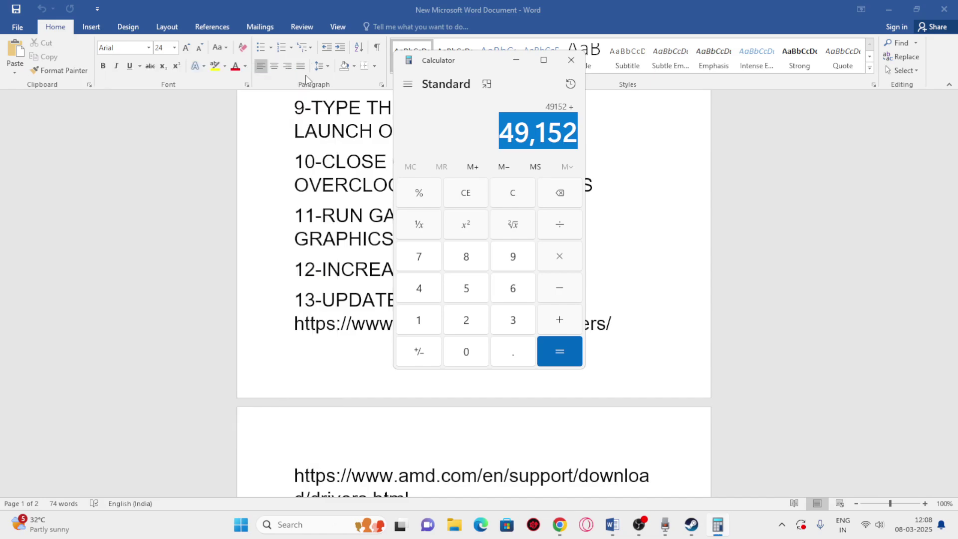
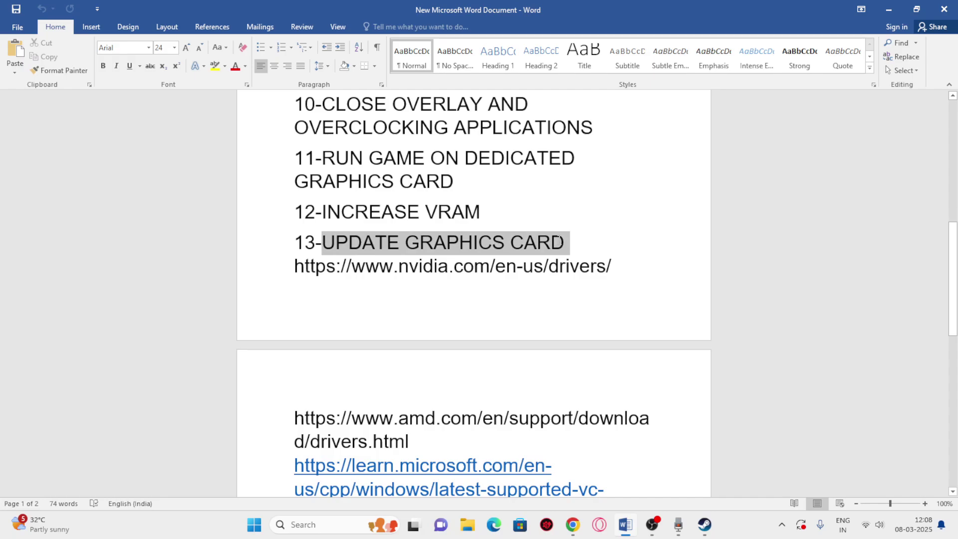
Go through the driver links under the thirteenth fix, switch to the NVIDIA drivers page in Chrome and accept all cookies
{"action": "key", "text": "Right"}
{"action": "scroll", "coordinate": [611, 249], "scroll_direction": "down", "scroll_amount": 2}
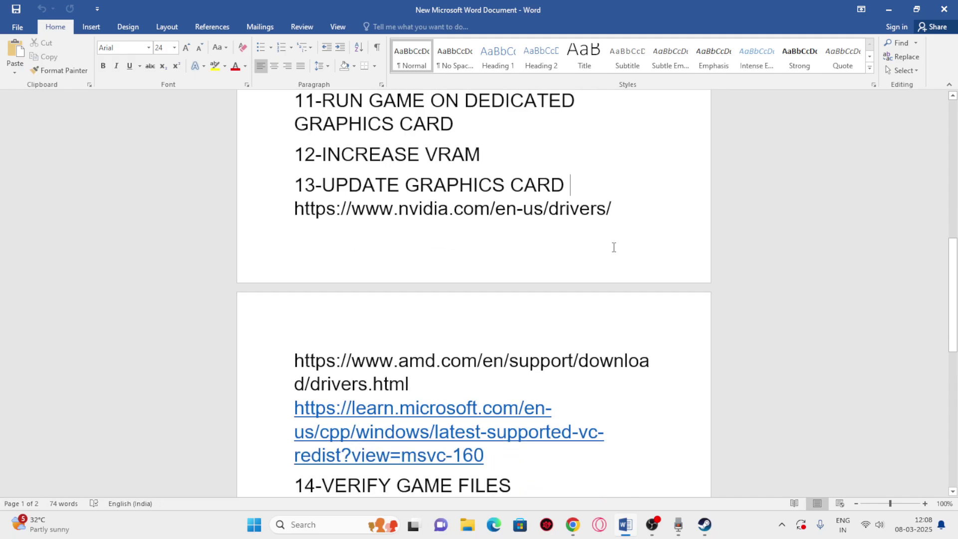
{"action": "scroll", "coordinate": [614, 247], "scroll_direction": "down", "scroll_amount": 3}
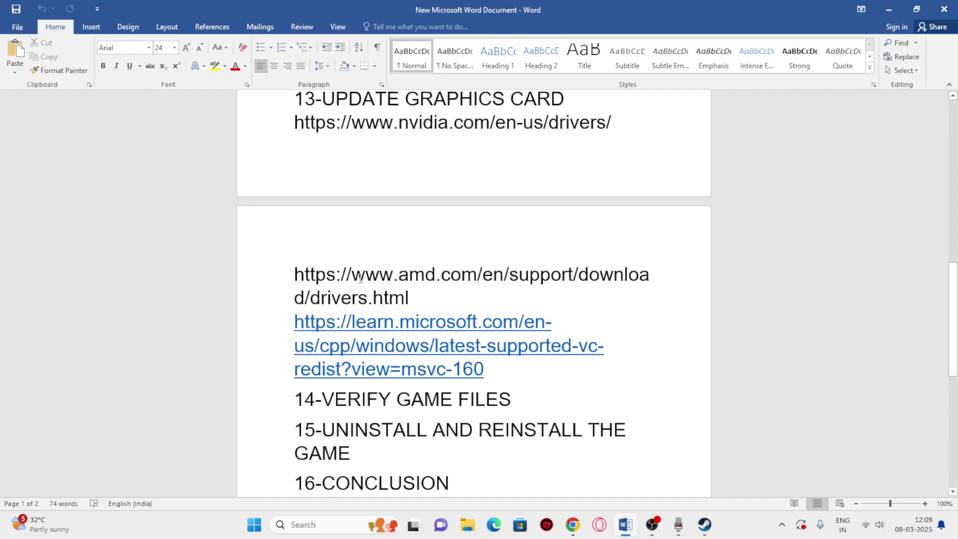
{"action": "scroll", "coordinate": [509, 242], "scroll_direction": "down", "scroll_amount": 2}
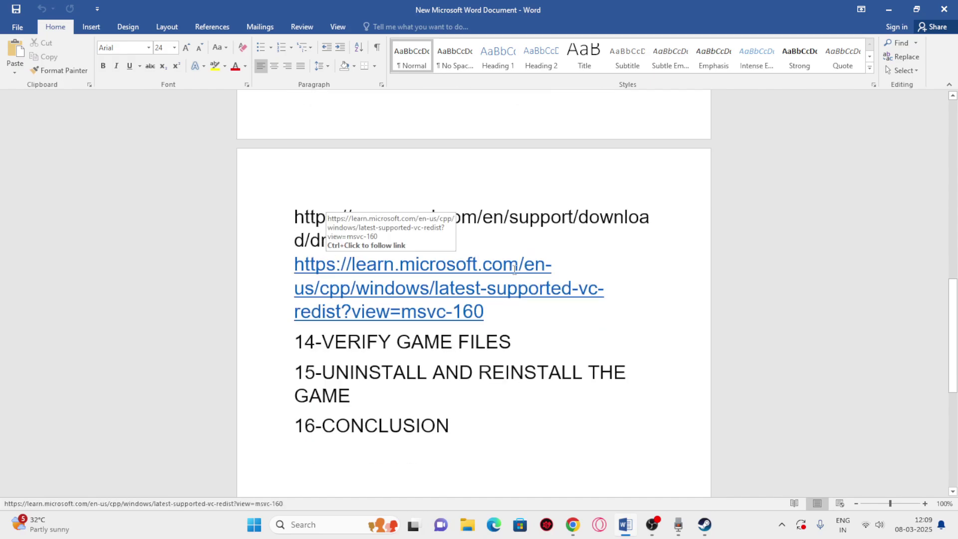
{"action": "left_click", "coordinate": [572, 525]}
{"action": "left_click", "coordinate": [319, 11]}
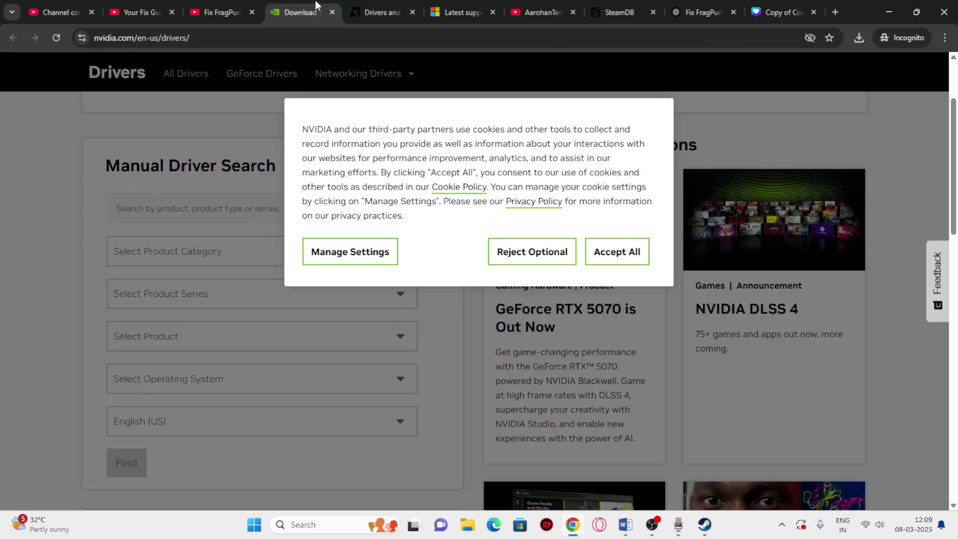
{"action": "left_click", "coordinate": [617, 255]}
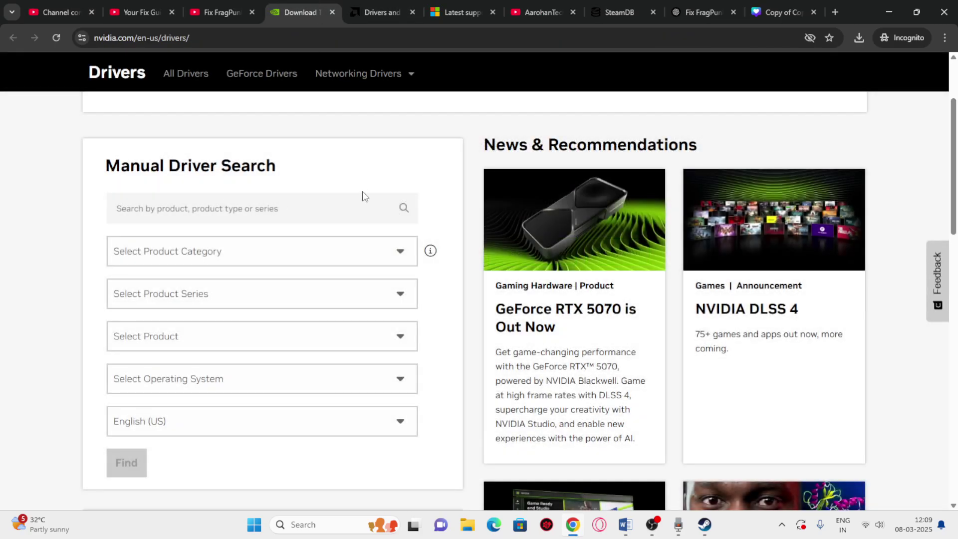
In the manual driver search, choose GeForce, GeForce RTX 50 Series and NVIDIA GeForce RTX 5090 D
{"action": "scroll", "coordinate": [363, 196], "scroll_direction": "up", "scroll_amount": 3}
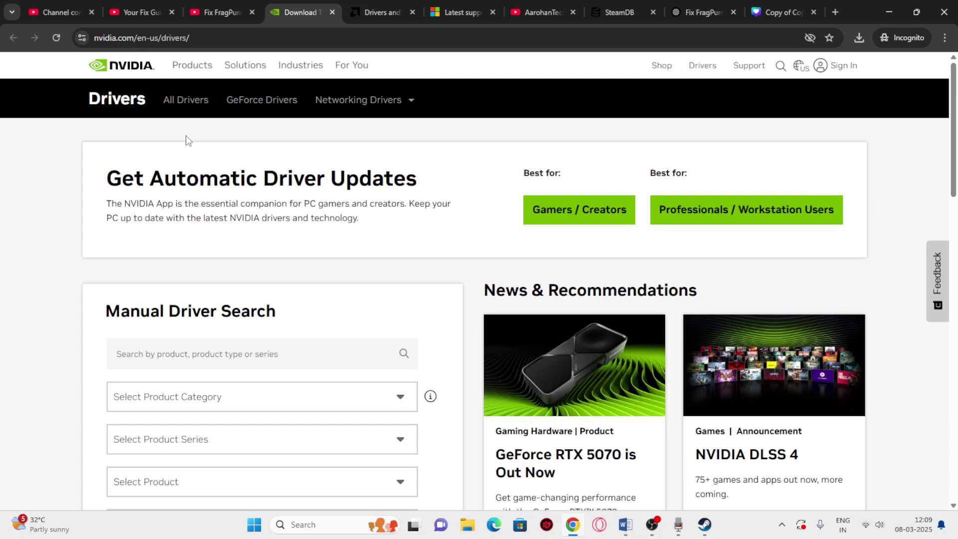
{"action": "scroll", "coordinate": [251, 130], "scroll_direction": "down", "scroll_amount": 4}
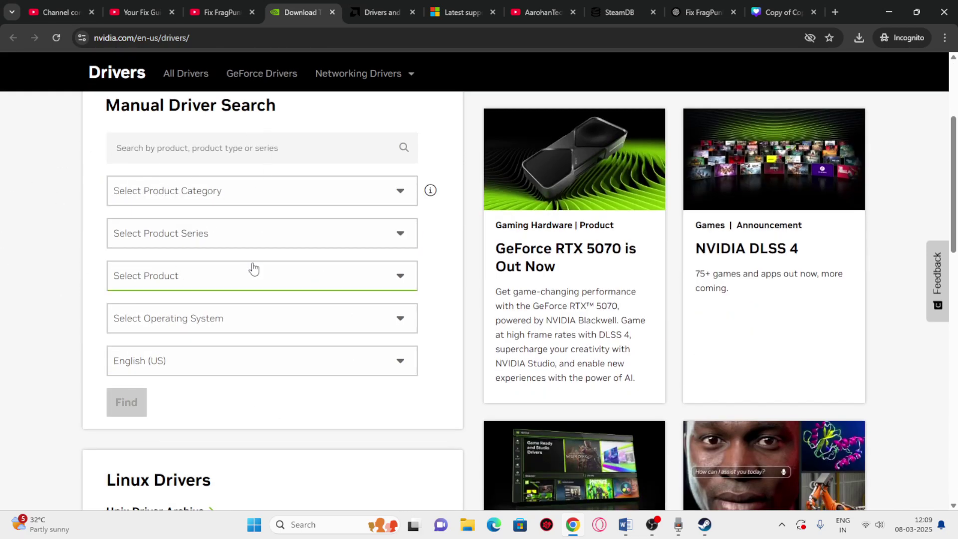
{"action": "left_click", "coordinate": [235, 190]}
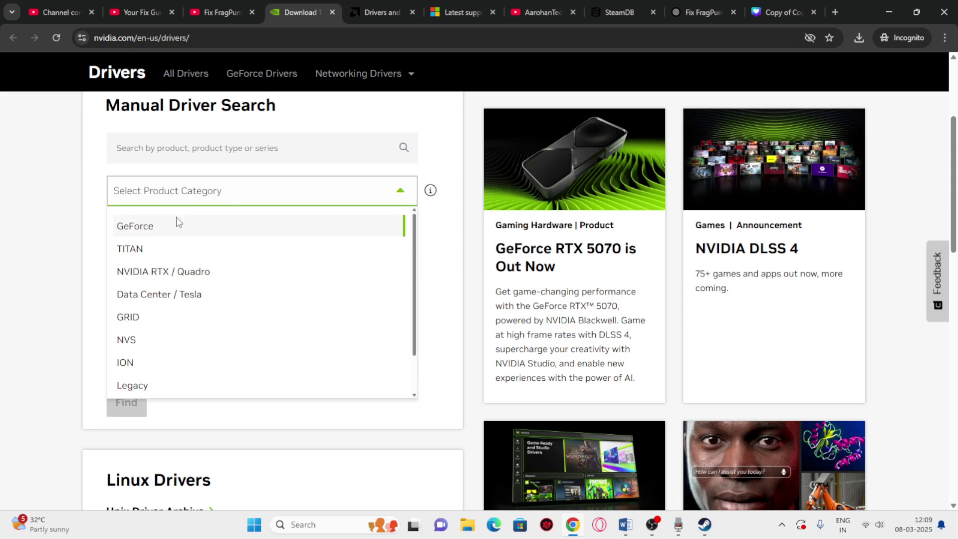
{"action": "left_click", "coordinate": [145, 227]}
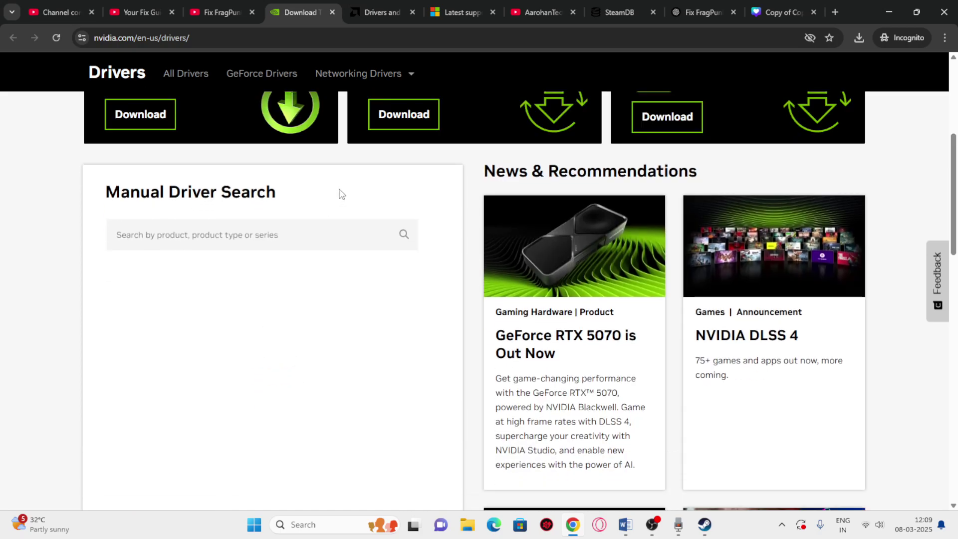
{"action": "scroll", "coordinate": [343, 193], "scroll_direction": "down", "scroll_amount": 2}
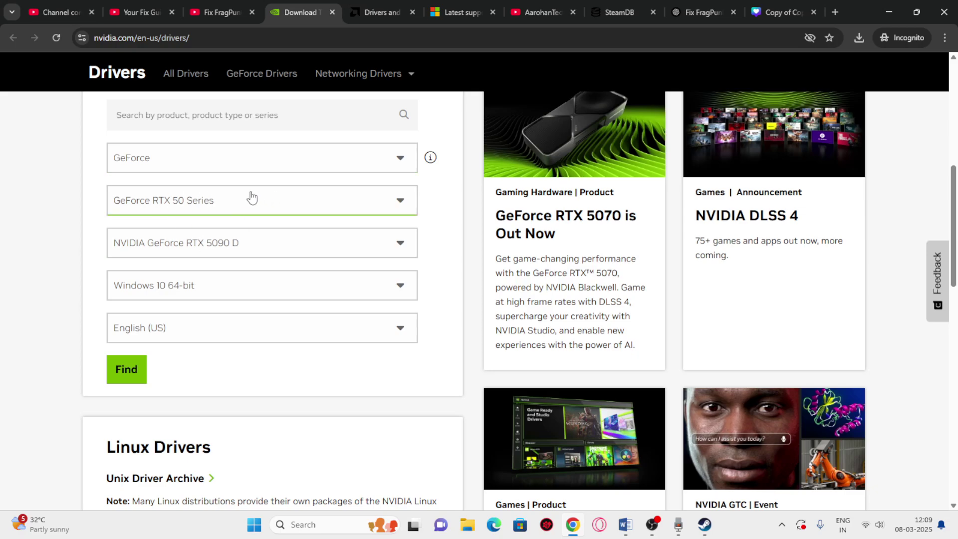
{"action": "left_click", "coordinate": [223, 202]}
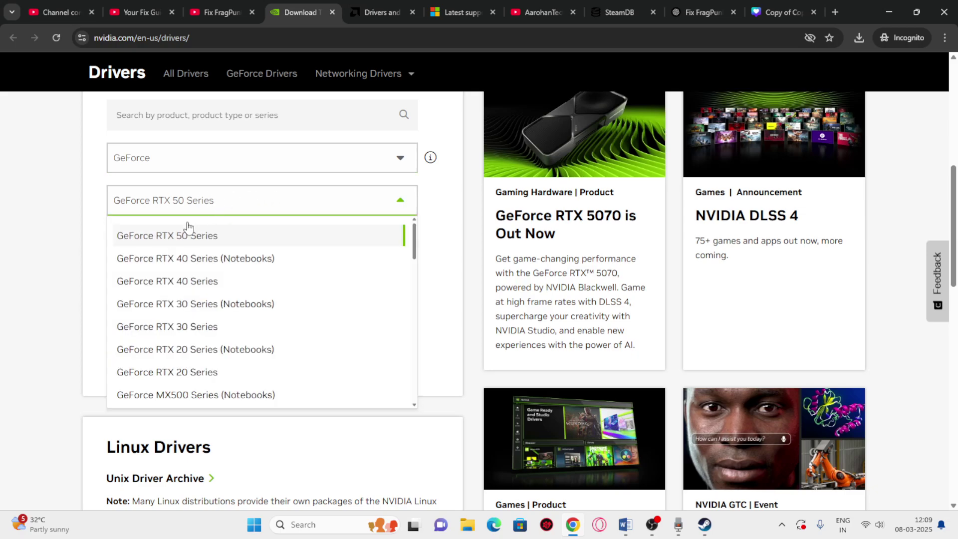
{"action": "left_click", "coordinate": [216, 240]}
{"action": "left_click", "coordinate": [244, 246]}
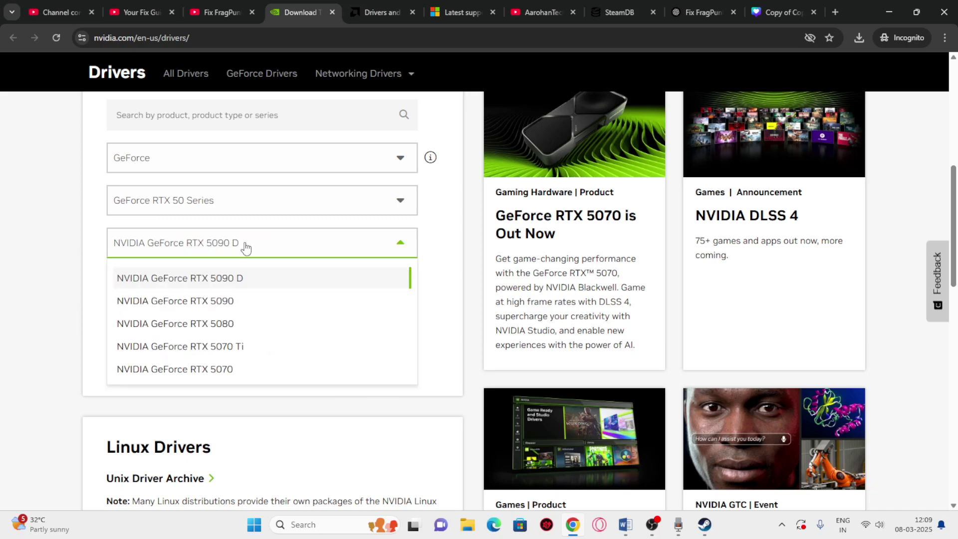
{"action": "left_click", "coordinate": [241, 283]}
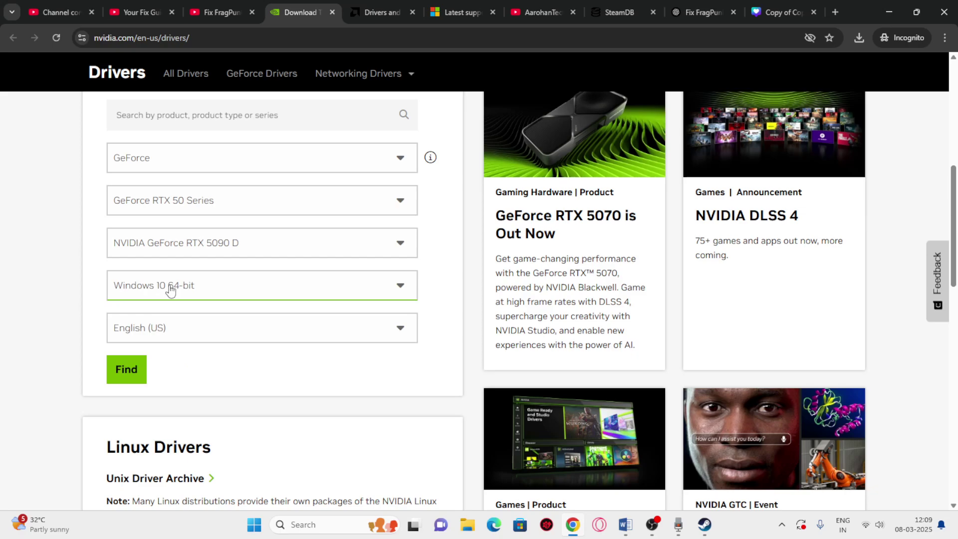
Set the driver search's operating system to Windows 11 and find the matching drivers
{"action": "left_click", "coordinate": [203, 290]}
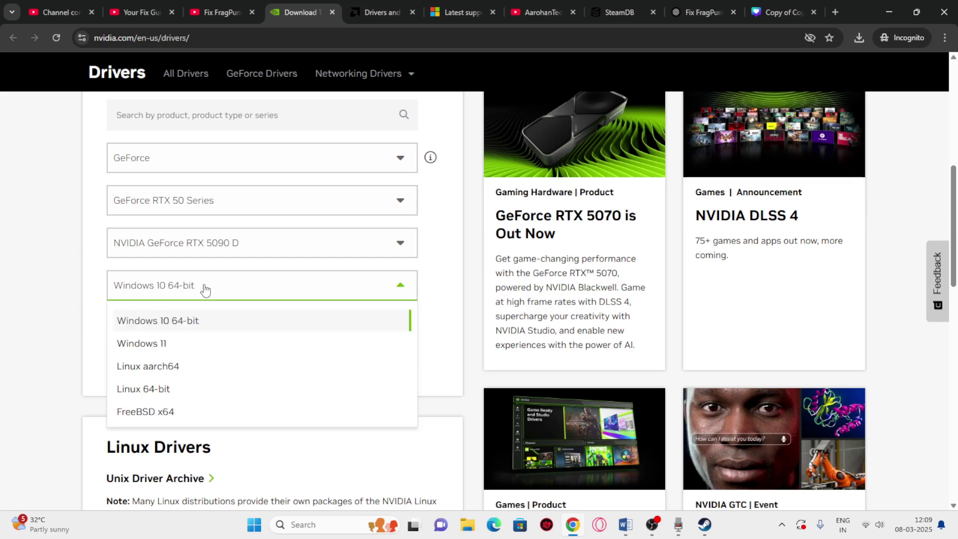
{"action": "left_click", "coordinate": [166, 346]}
{"action": "scroll", "coordinate": [246, 272], "scroll_direction": "down", "scroll_amount": 3}
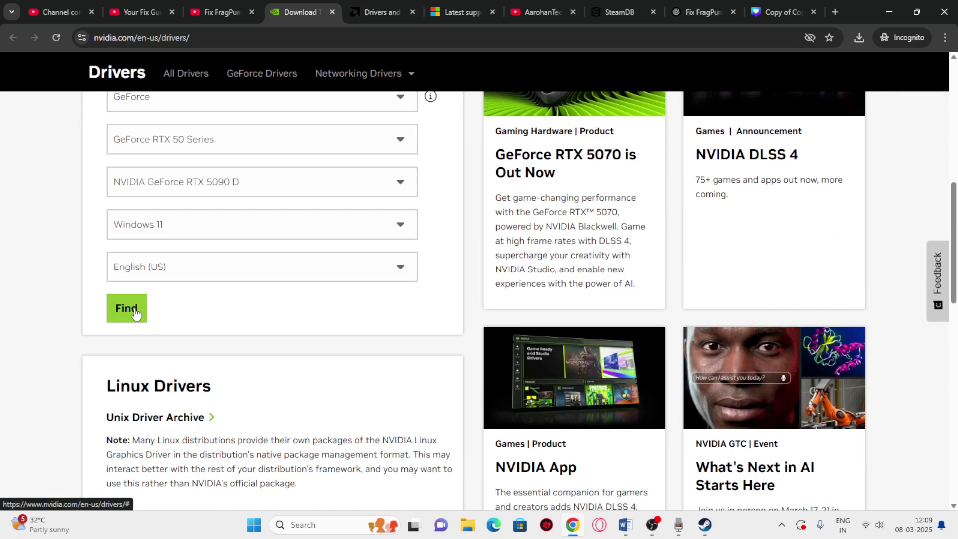
{"action": "left_click", "coordinate": [134, 314]}
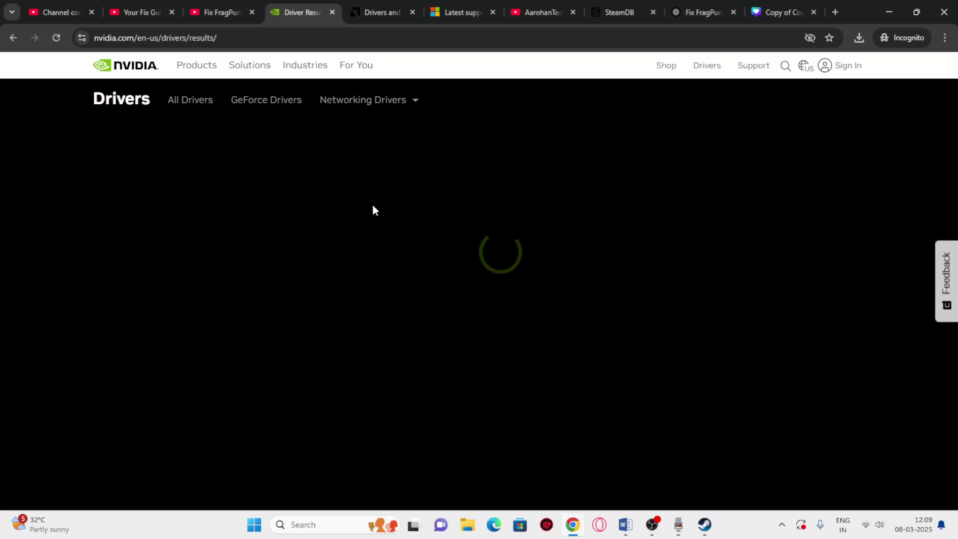
Check the GeForce Game Ready Driver's version and release date in the results, and open its details page
{"action": "scroll", "coordinate": [456, 208], "scroll_direction": "down", "scroll_amount": 3}
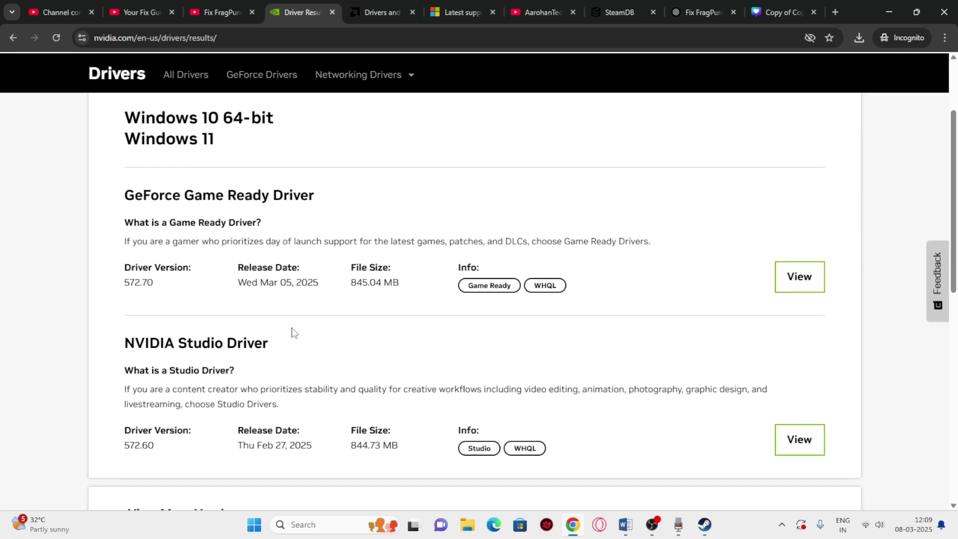
{"action": "left_click_drag", "start_coordinate": [133, 282], "coordinate": [158, 285]}
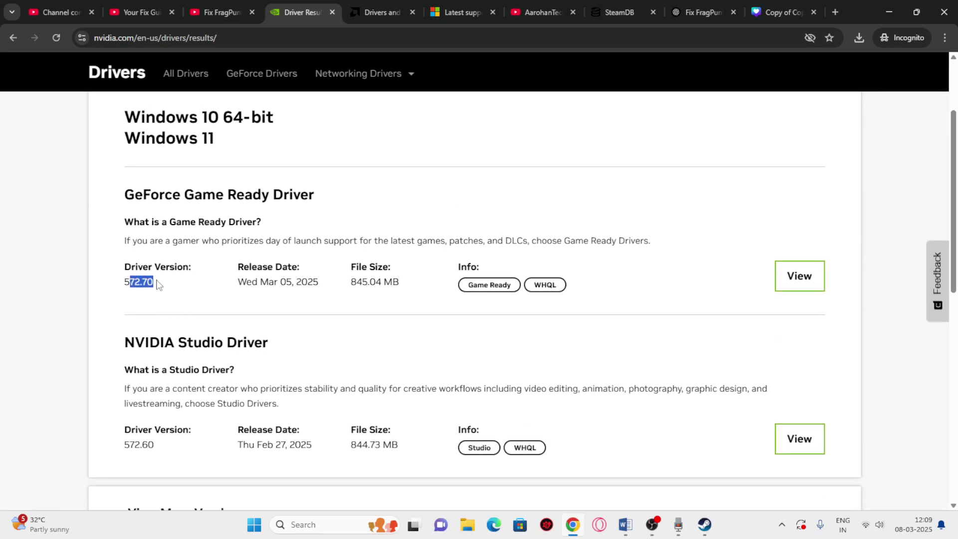
{"action": "left_click", "coordinate": [333, 302]}
{"action": "left_click_drag", "start_coordinate": [281, 283], "coordinate": [310, 283]}
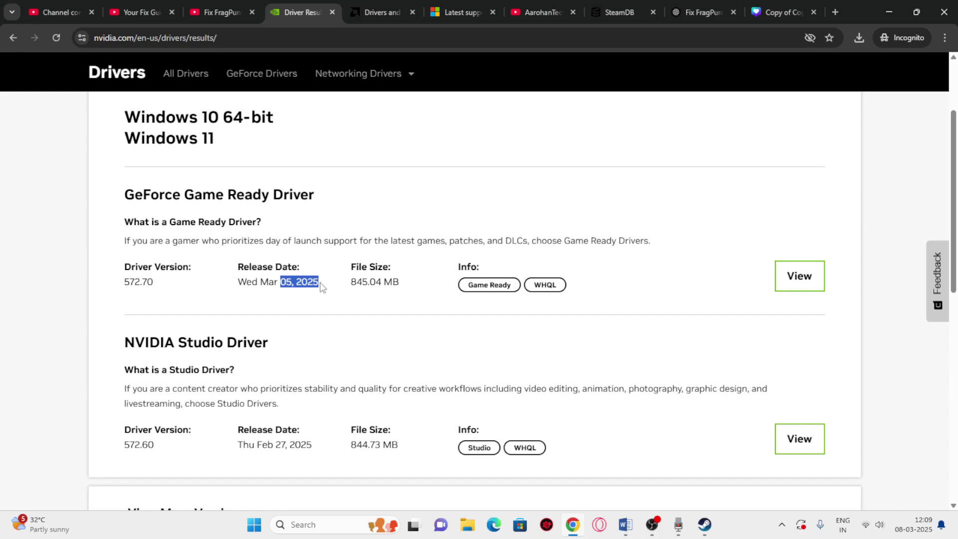
{"action": "left_click", "coordinate": [357, 283]}
{"action": "left_click", "coordinate": [810, 278]}
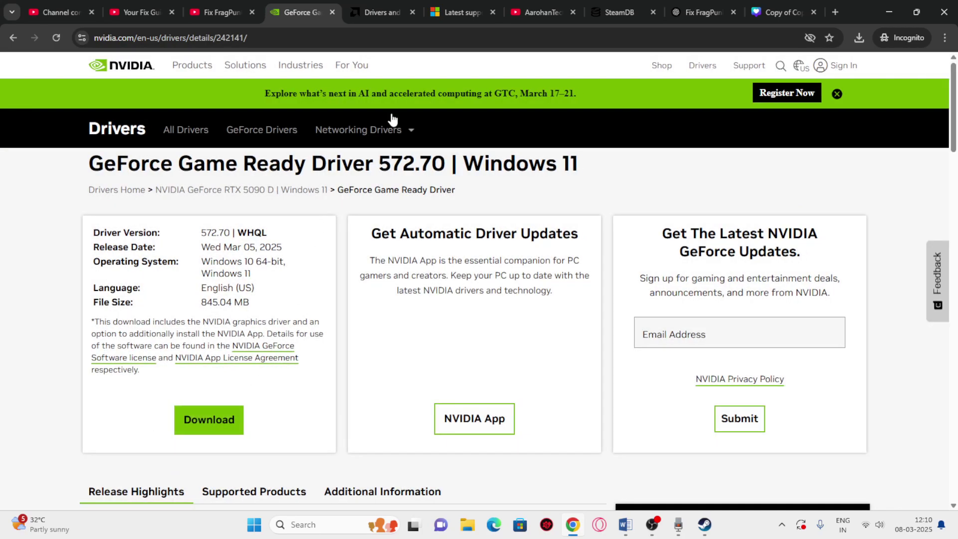
On AMD's drivers page, choose Graphics, Radeon RX, Radeon RX 5000 Series and AMD Radeon RX 5700, and submit the selection
{"action": "left_click", "coordinate": [377, 1]}
{"action": "scroll", "coordinate": [274, 212], "scroll_direction": "down", "scroll_amount": 7}
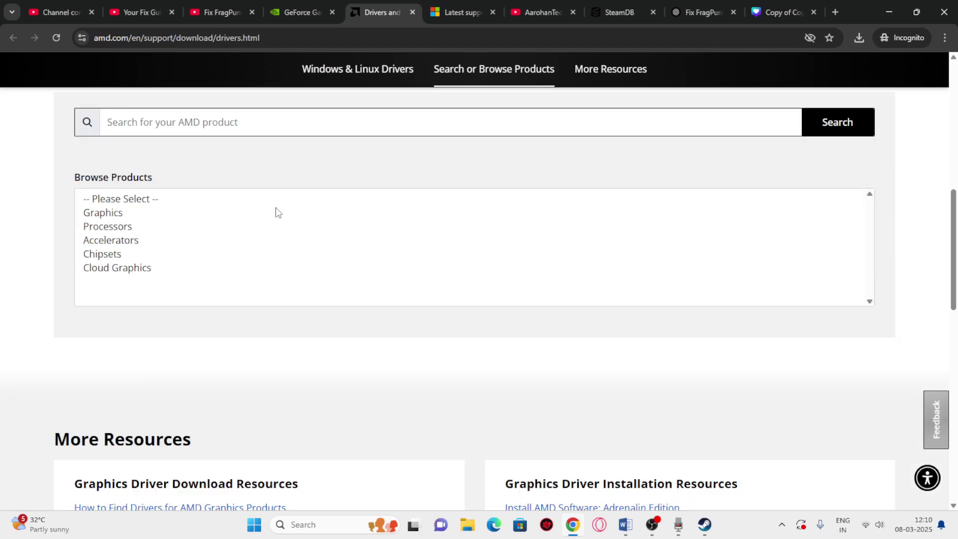
{"action": "left_click", "coordinate": [103, 216]}
{"action": "left_click", "coordinate": [129, 269]}
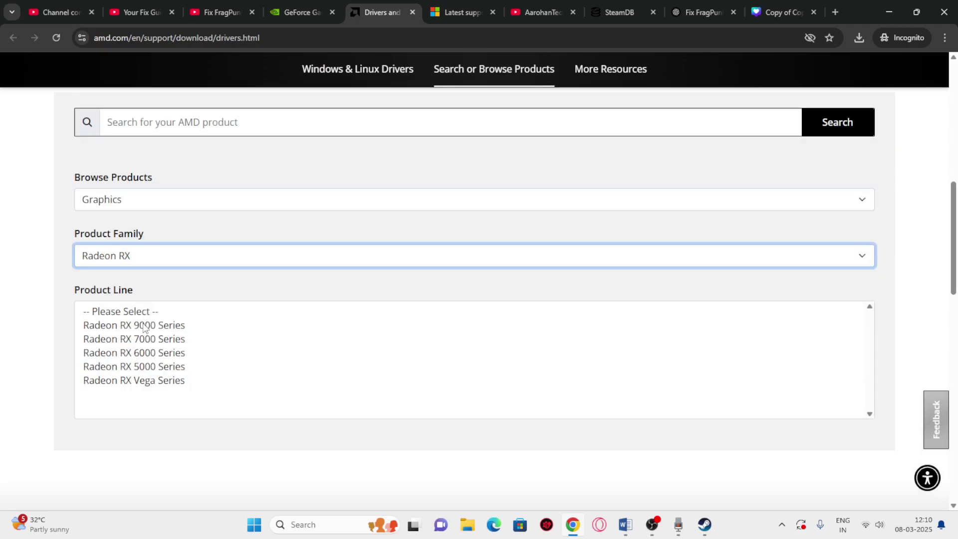
{"action": "left_click", "coordinate": [150, 367]}
{"action": "scroll", "coordinate": [176, 360], "scroll_direction": "down", "scroll_amount": 2}
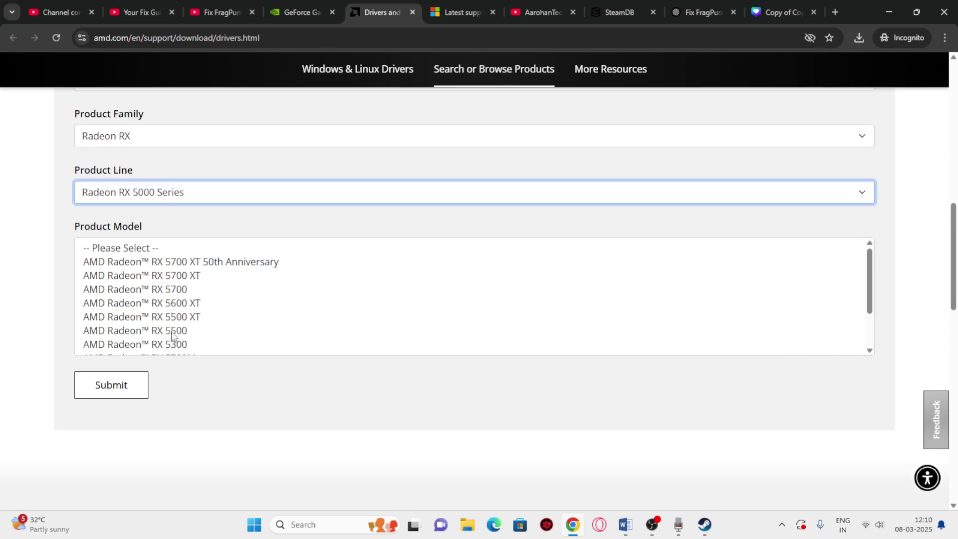
{"action": "left_click", "coordinate": [175, 290]}
{"action": "left_click", "coordinate": [123, 297]}
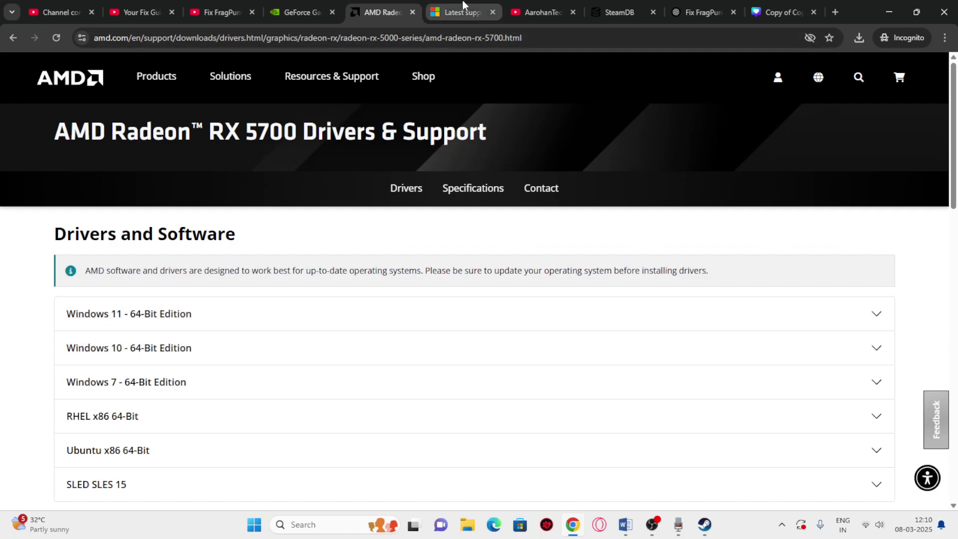
Review the X64 and X86 download entries on Microsoft's latest supported Visual C++ Redistributable page
{"action": "left_click", "coordinate": [456, 12]}
{"action": "left_click_drag", "start_coordinate": [551, 201], "coordinate": [259, 179]}
{"action": "left_click", "coordinate": [532, 192]}
{"action": "scroll", "coordinate": [494, 213], "scroll_direction": "down", "scroll_amount": 12}
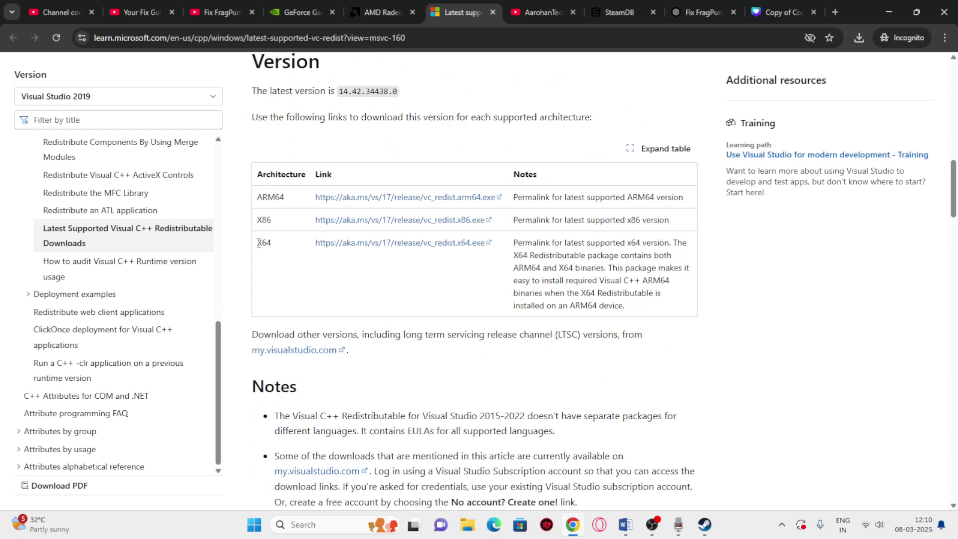
{"action": "left_click_drag", "start_coordinate": [260, 243], "coordinate": [274, 247]}
{"action": "left_click", "coordinate": [273, 236]}
{"action": "left_click_drag", "start_coordinate": [260, 220], "coordinate": [273, 221]}
{"action": "left_click", "coordinate": [276, 223]}
Return to the Word fix list, read fixes 14 and 15 on verifying and reinstalling the game, and minimize the document
{"action": "left_click", "coordinate": [889, 9]}
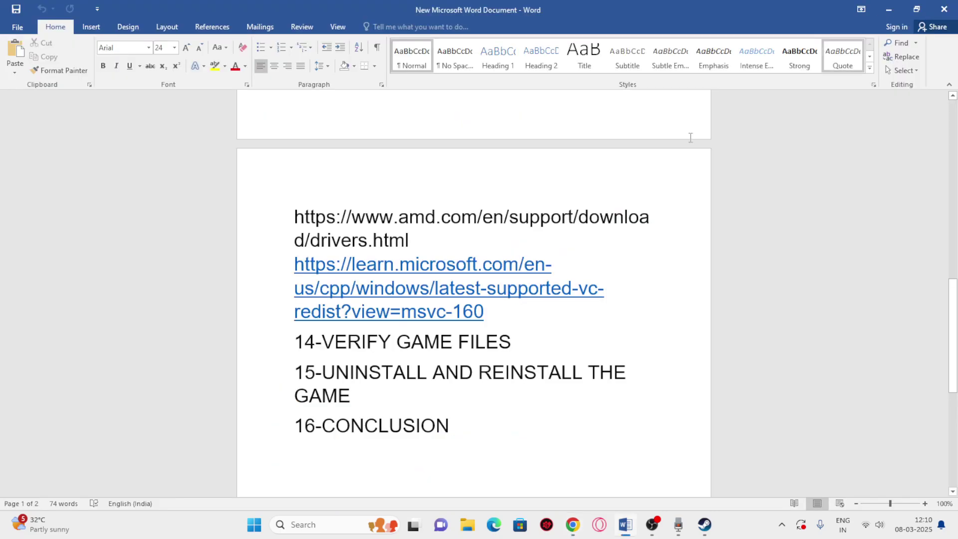
{"action": "scroll", "coordinate": [437, 307], "scroll_direction": "down", "scroll_amount": 2}
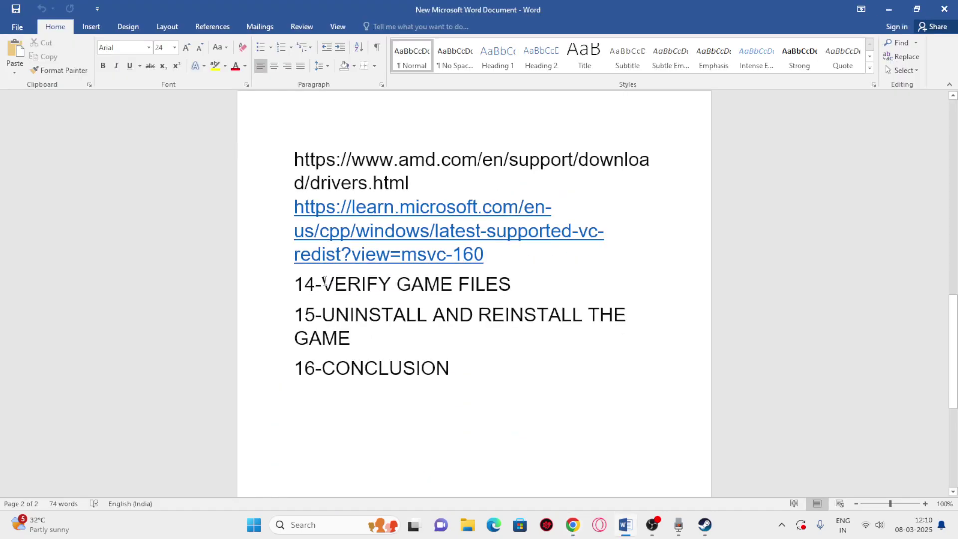
{"action": "left_click_drag", "start_coordinate": [325, 282], "coordinate": [531, 313]}
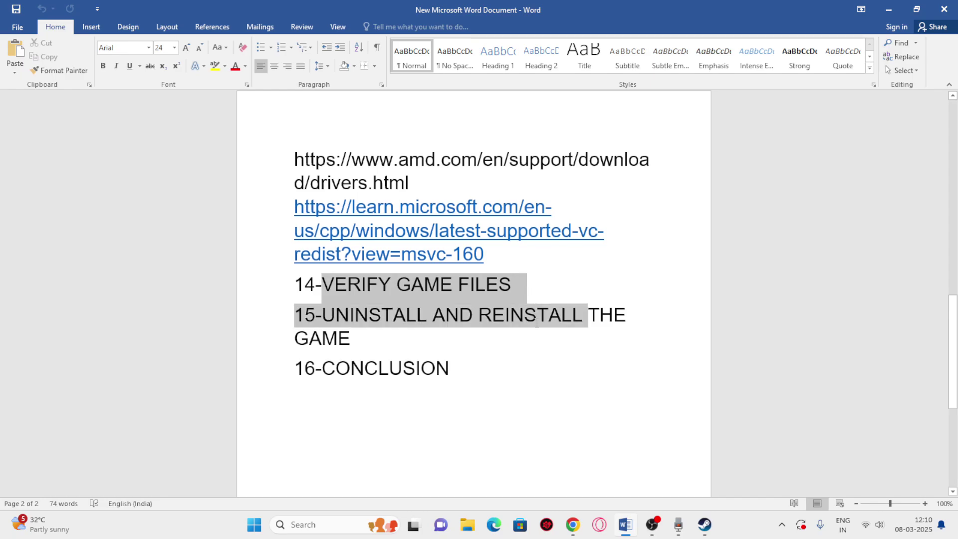
{"action": "left_click", "coordinate": [545, 349]}
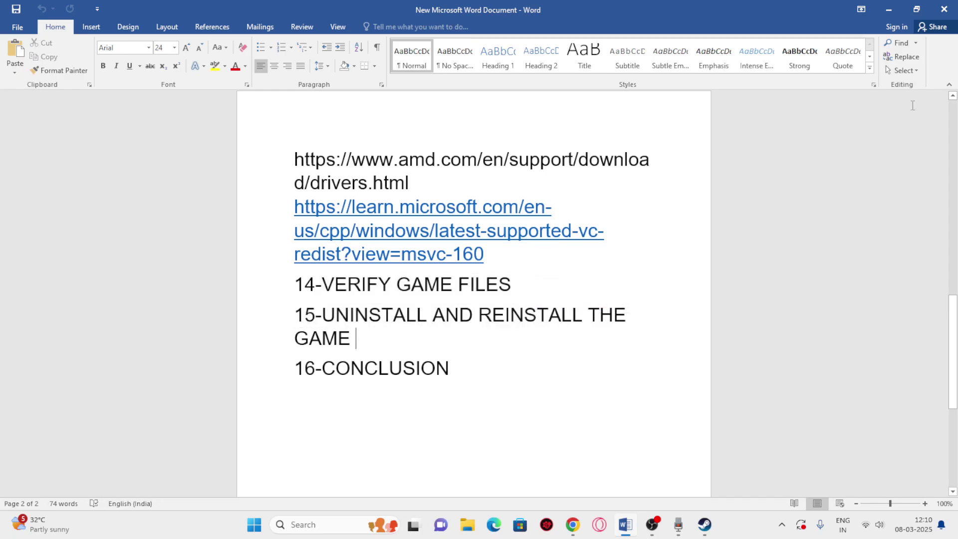
{"action": "left_click", "coordinate": [888, 10]}
Open Windows Settings, check Windows Update for available updates and close Settings
{"action": "left_click", "coordinate": [326, 519]}
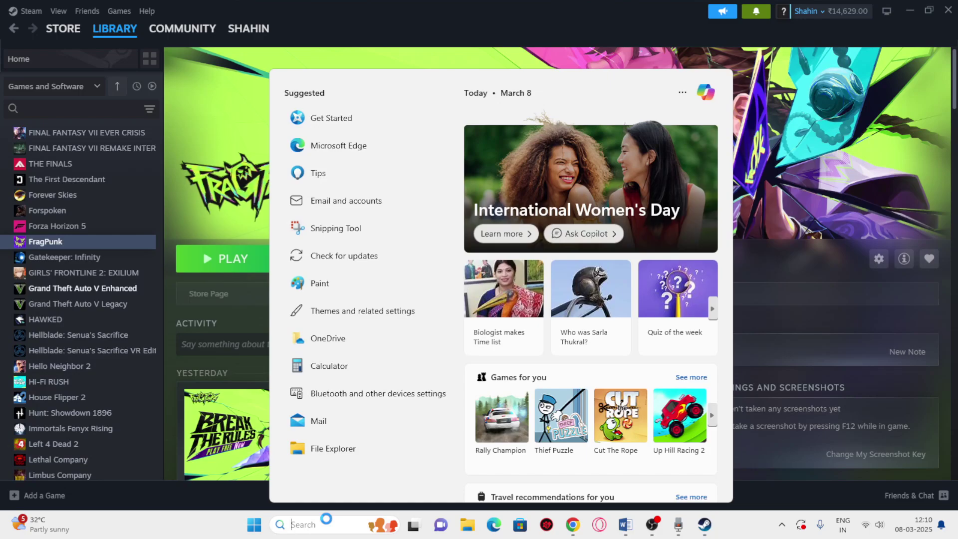
{"action": "type", "text": "SET"}
{"action": "left_click", "coordinate": [350, 162]}
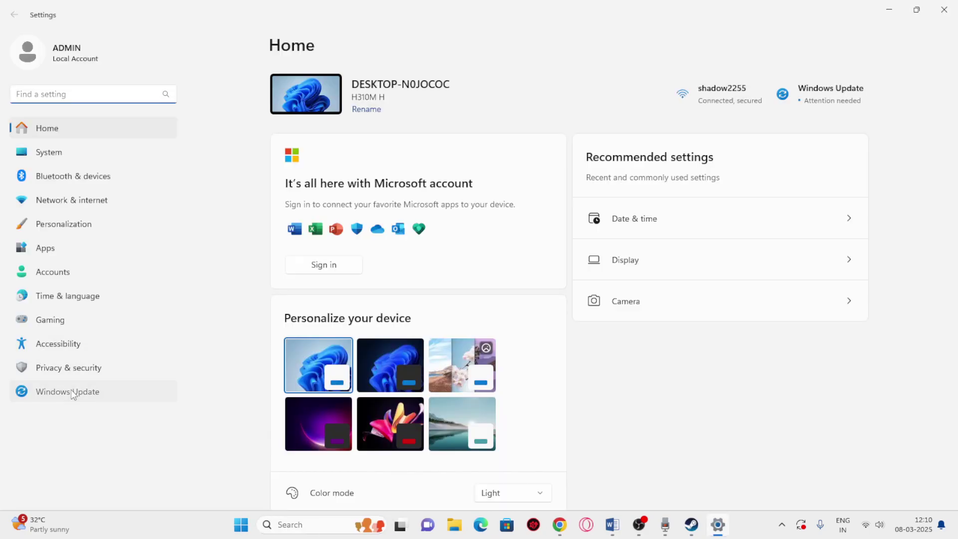
{"action": "left_click", "coordinate": [71, 391]}
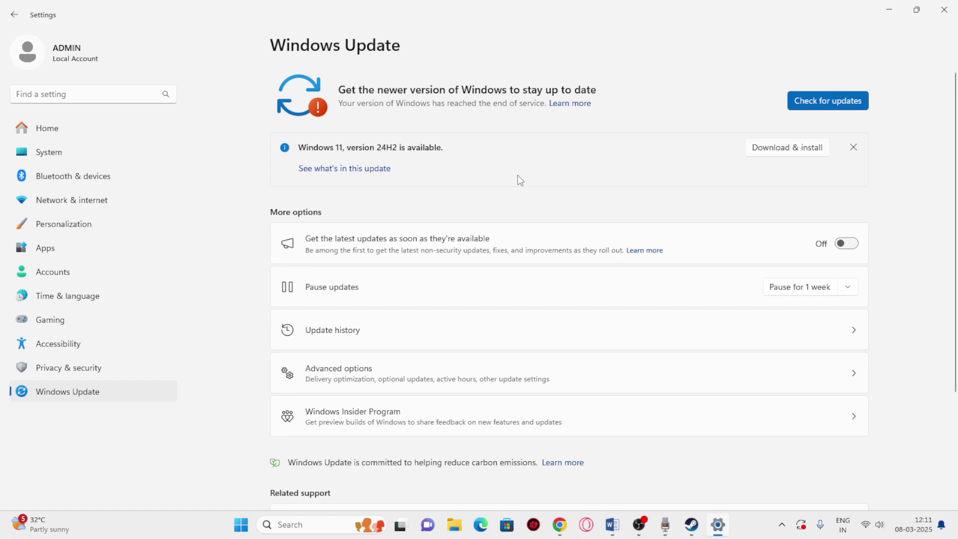
{"action": "left_click", "coordinate": [945, 9]}
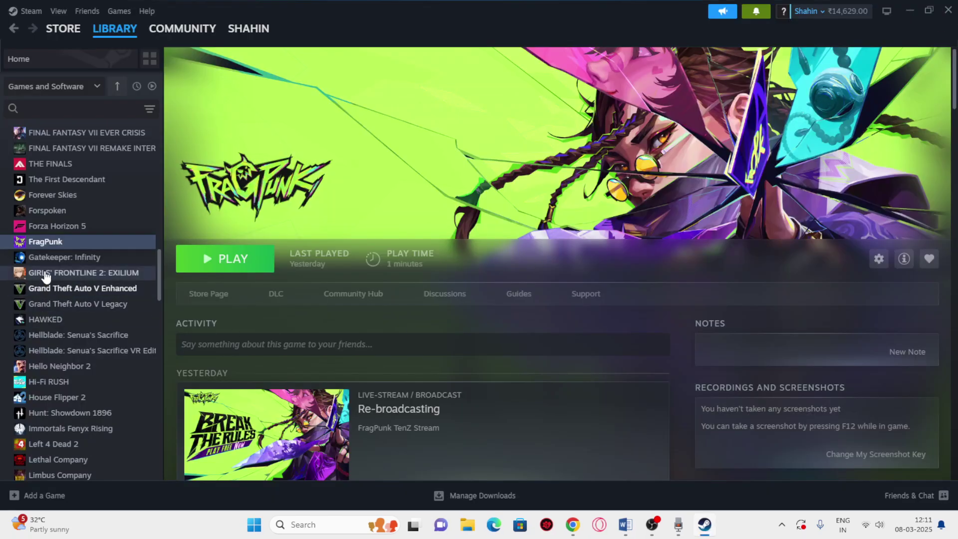
Verify the integrity of FragPunk's installed files from its Steam properties, and minimize the properties window
{"action": "right_click", "coordinate": [52, 246]}
{"action": "left_click", "coordinate": [78, 336]}
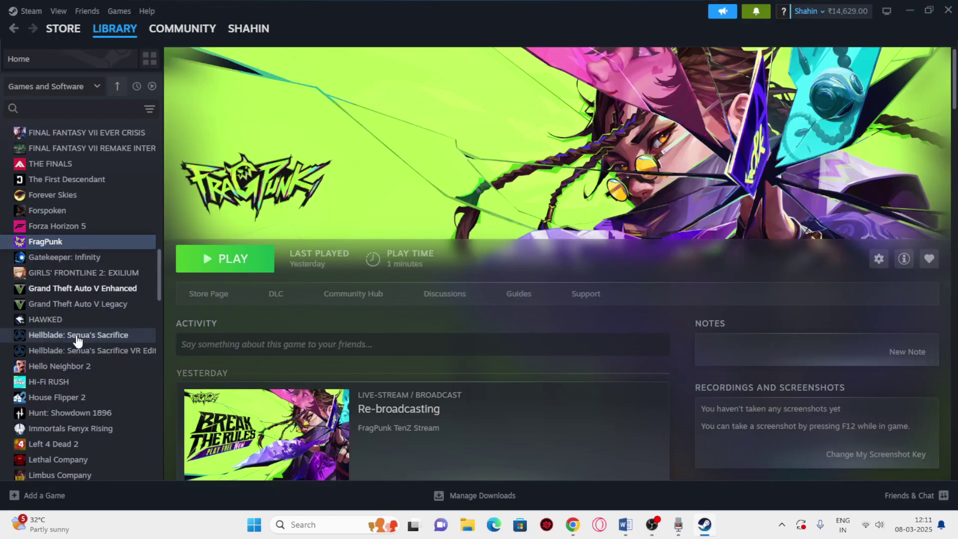
{"action": "left_click", "coordinate": [277, 177]}
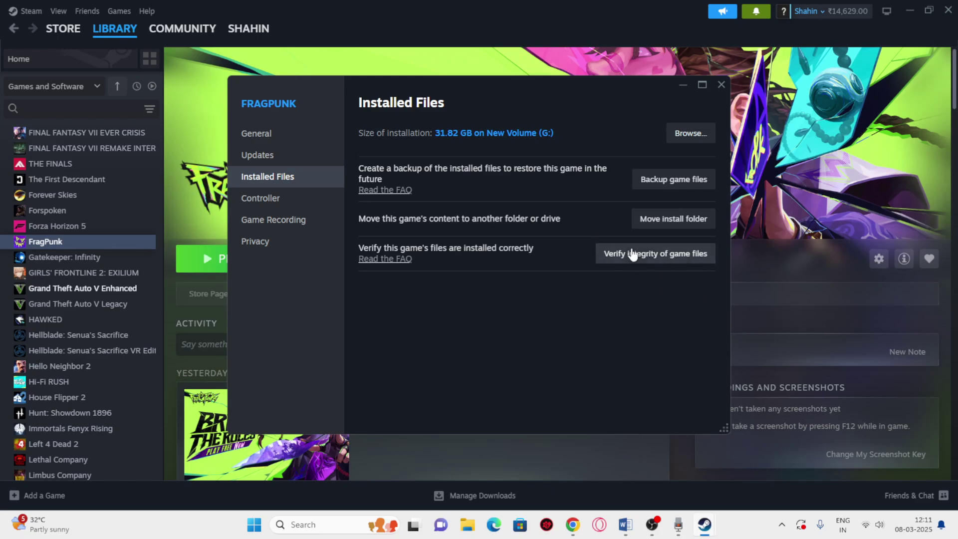
{"action": "left_click", "coordinate": [658, 254]}
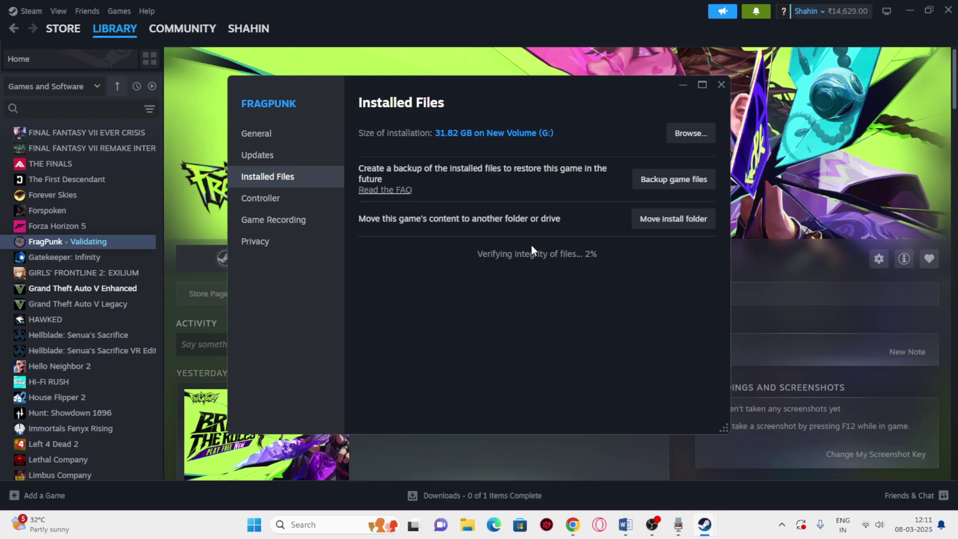
{"action": "left_click", "coordinate": [683, 86]}
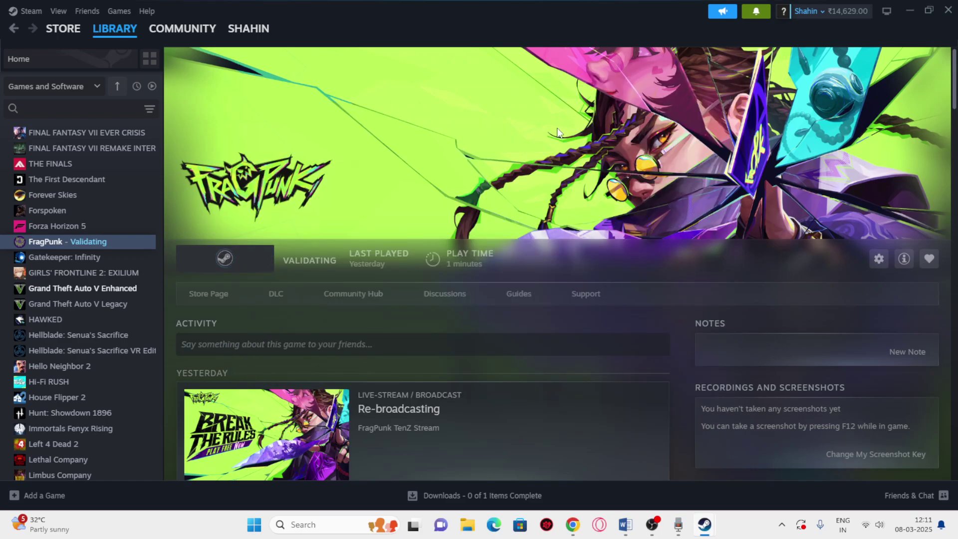
Locate FragPunk's Uninstall option among its management commands in the Steam library, and dismiss it without uninstalling
{"action": "right_click", "coordinate": [48, 248]}
{"action": "mouse_move", "coordinate": [80, 297]}
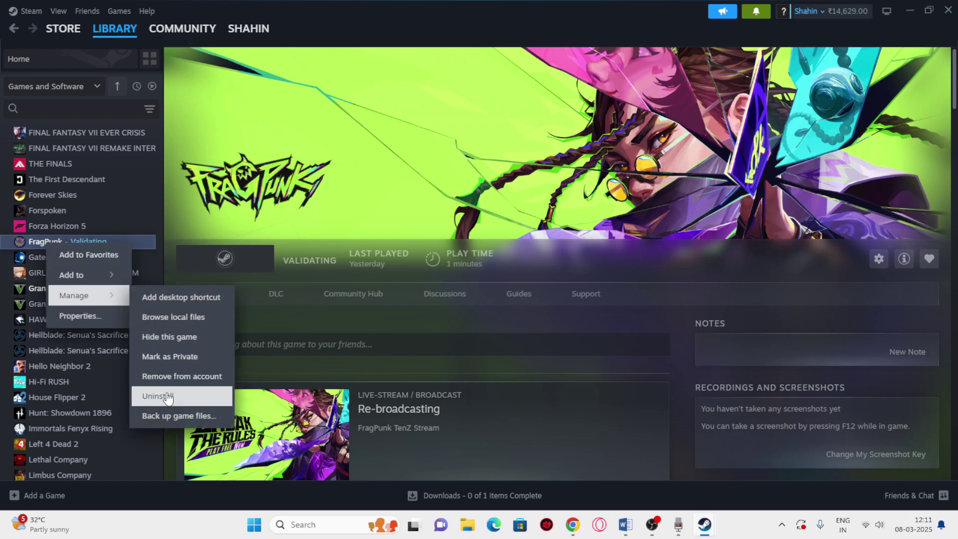
{"action": "left_click", "coordinate": [635, 287]}
Open File Explorer, view the drives under This PC and close the window
{"action": "left_click", "coordinate": [467, 525]}
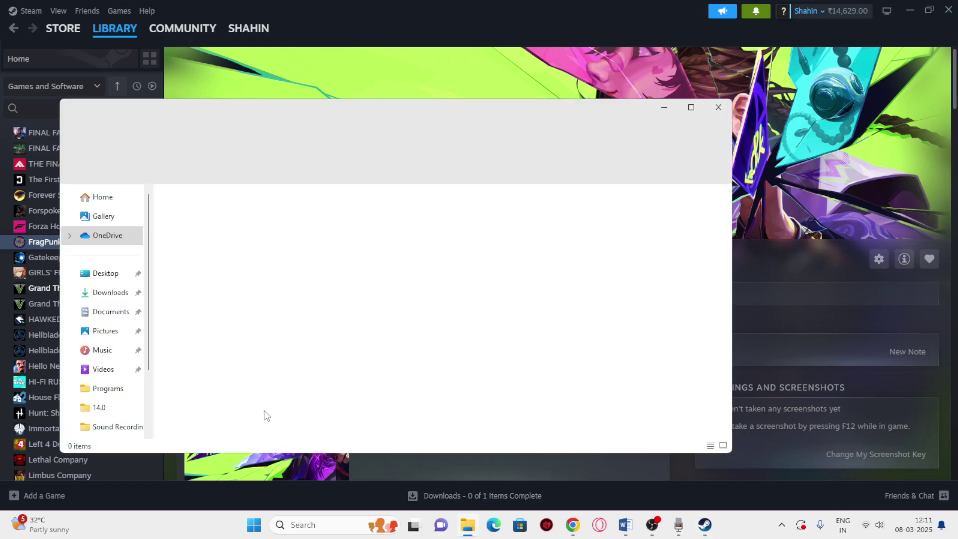
{"action": "scroll", "coordinate": [117, 416], "scroll_direction": "down", "scroll_amount": 3}
{"action": "left_click", "coordinate": [108, 365]}
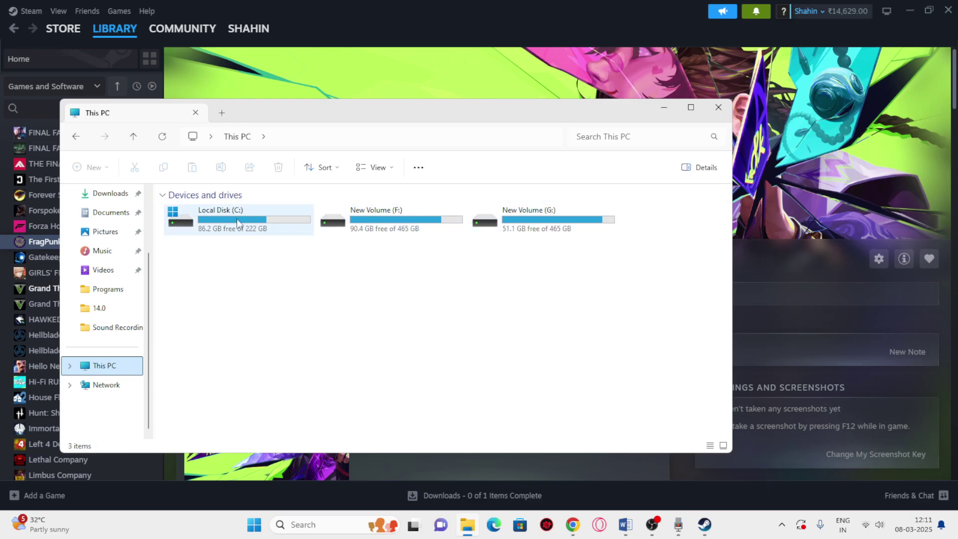
{"action": "left_click", "coordinate": [718, 112]}
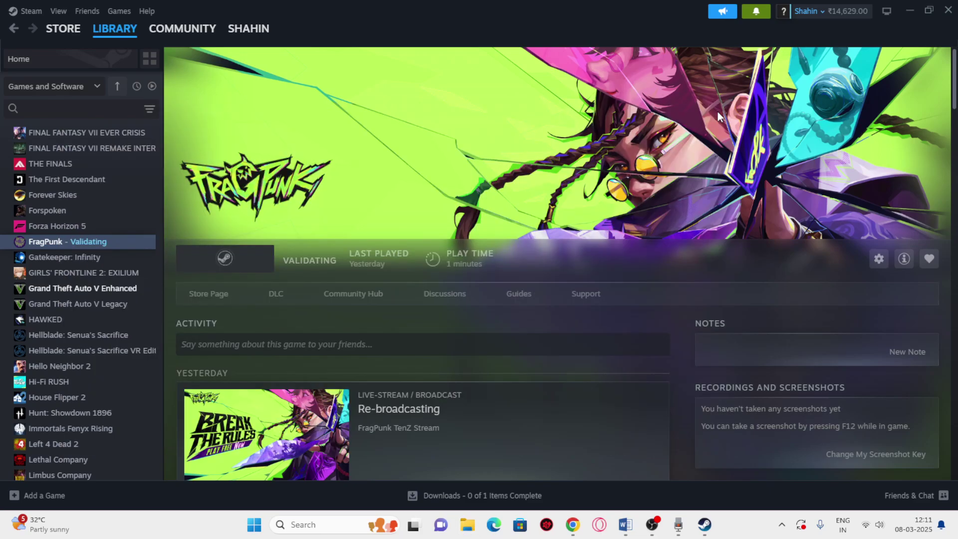